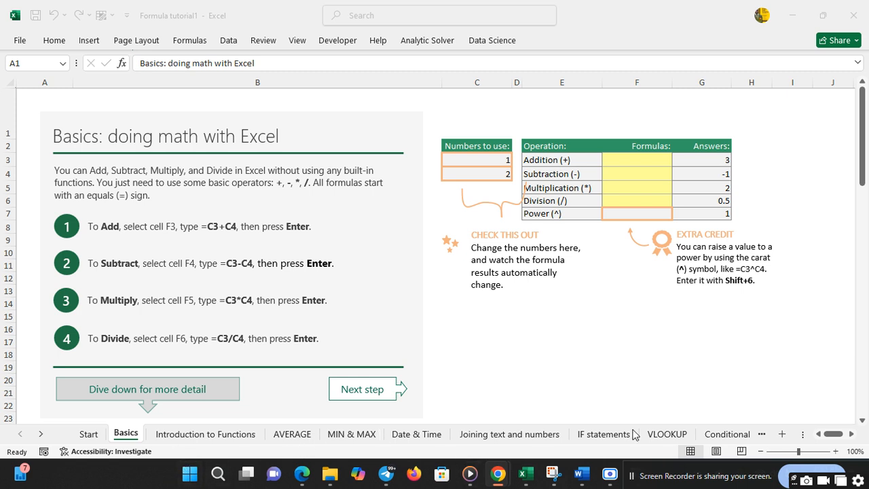
Examine the two input numbers in C3 and C4 and the Addition formula cell F3 on the Basics sheet
mouse_move(619, 476)
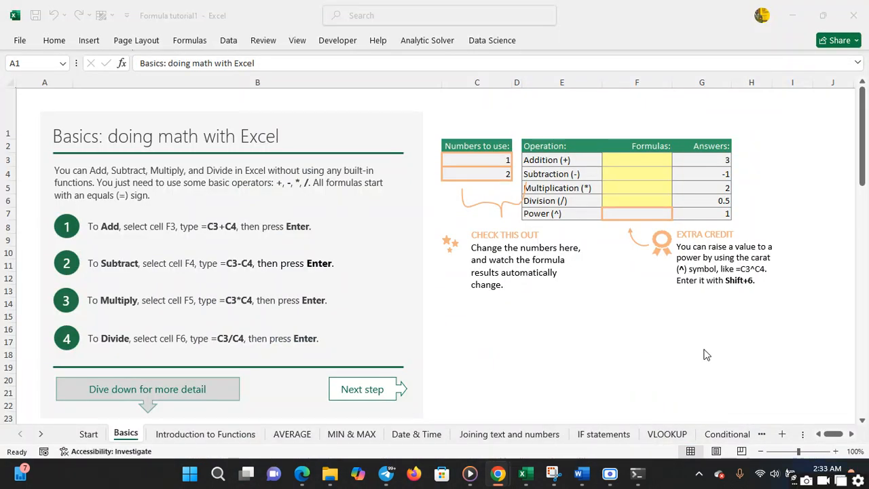
left_click(203, 441)
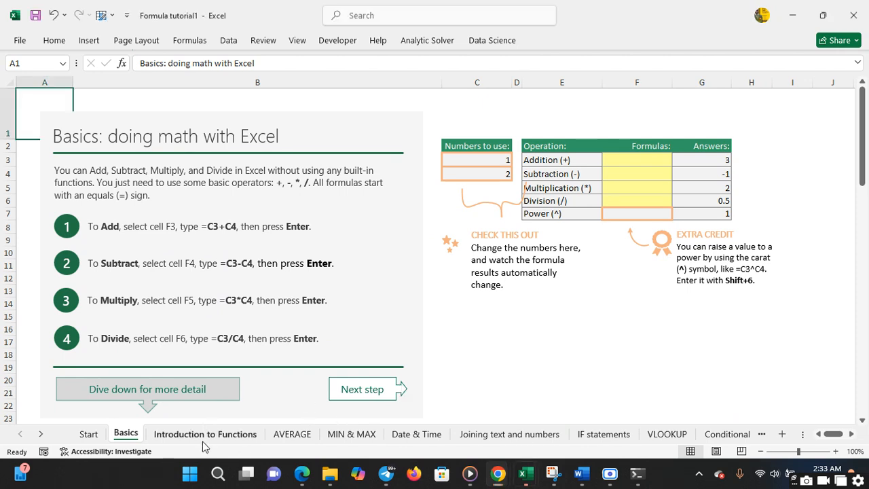
left_click(637, 156)
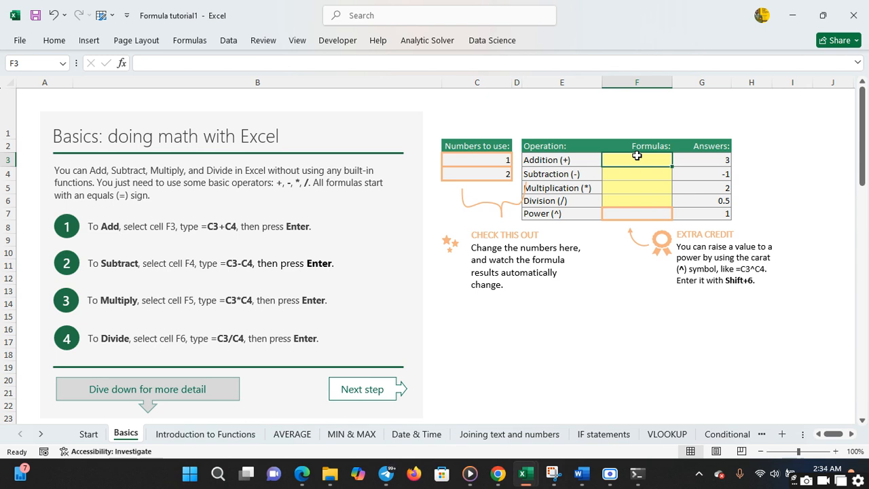
left_click(487, 159)
left_click(495, 175)
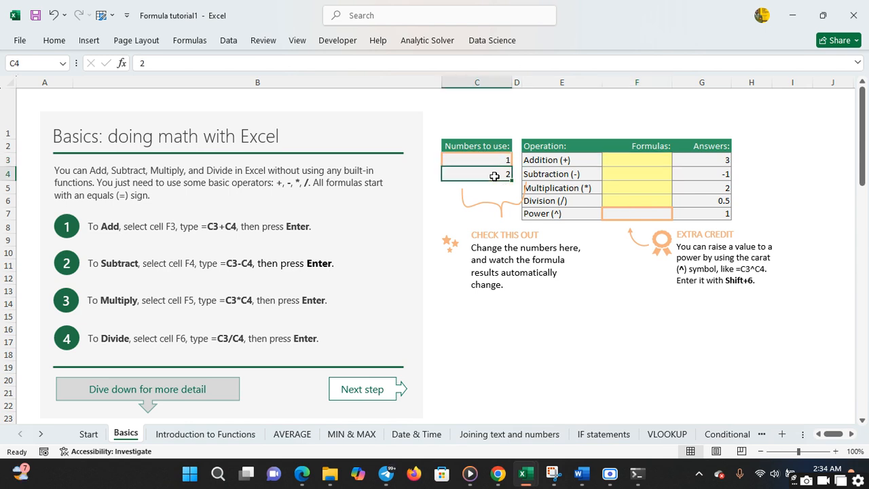
left_click(490, 161)
left_click(497, 176)
left_click(639, 164)
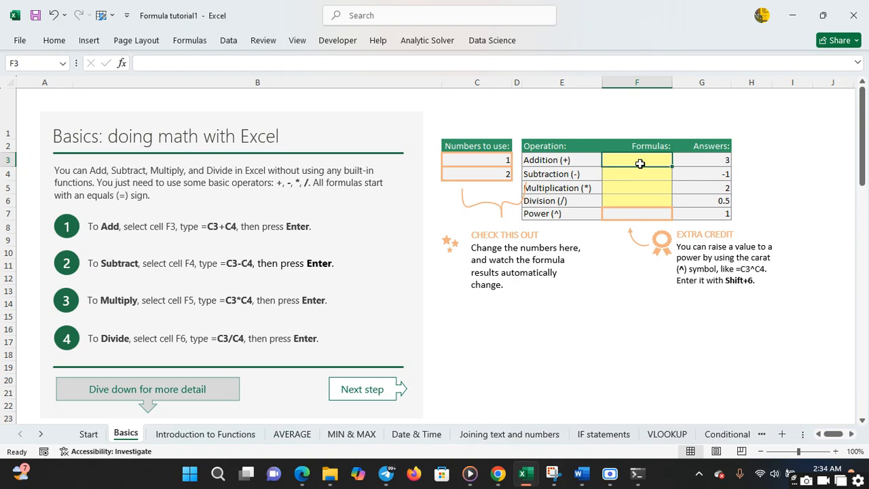
Clear the existing formula from the Addition answer cell G3
left_click(686, 160)
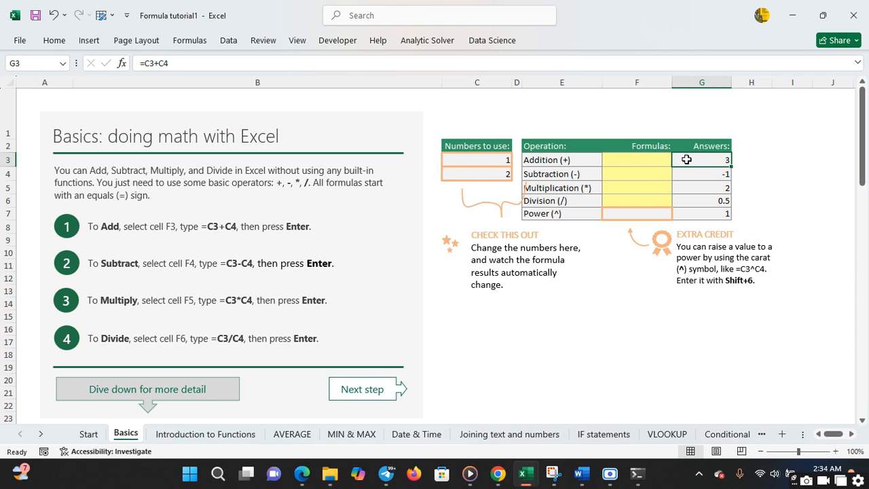
type("=")
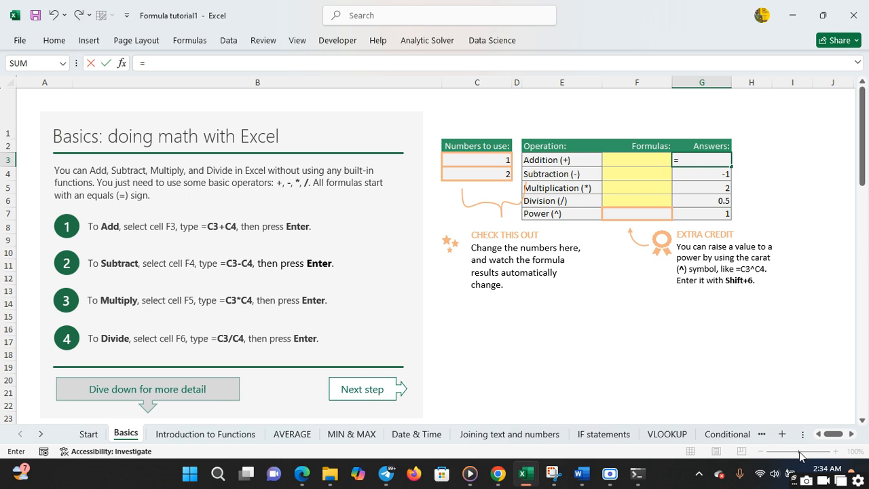
key("BackSpace")
left_click(769, 294)
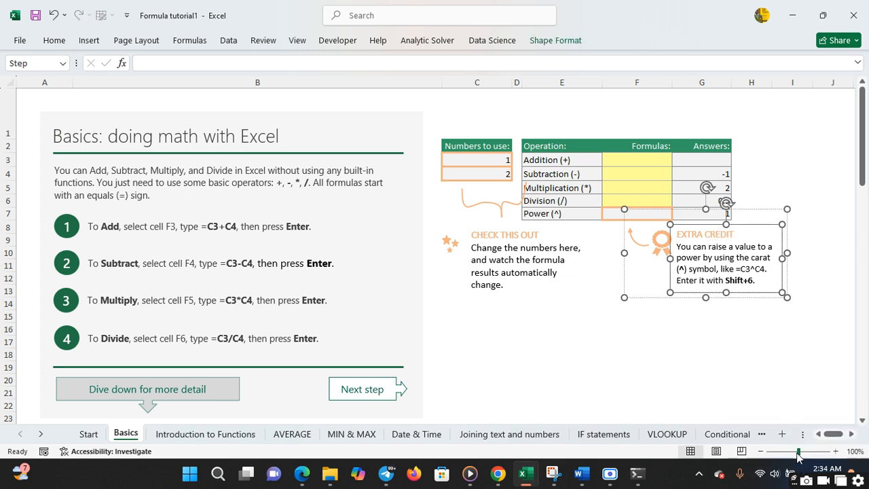
Zoom the Basics worksheet in to 130% so the operations table is easier to read
left_click_drag(799, 452, 801, 452)
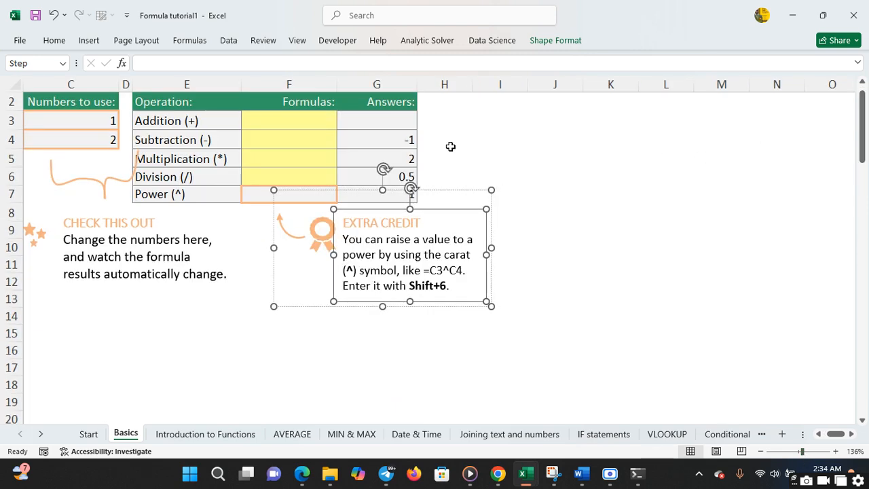
left_click(463, 143)
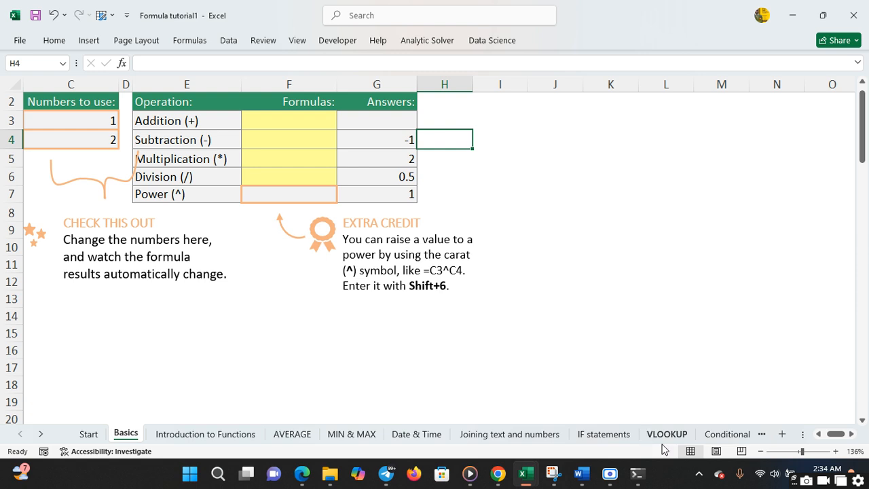
left_click(759, 451)
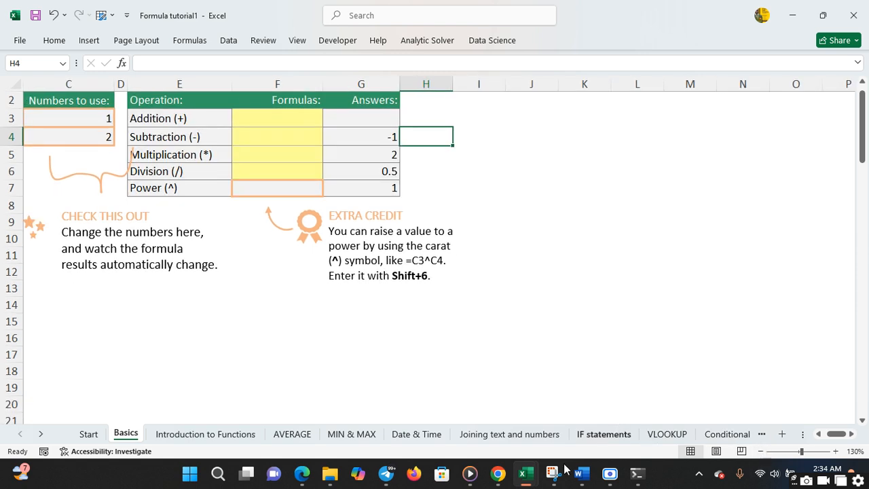
left_click(282, 310)
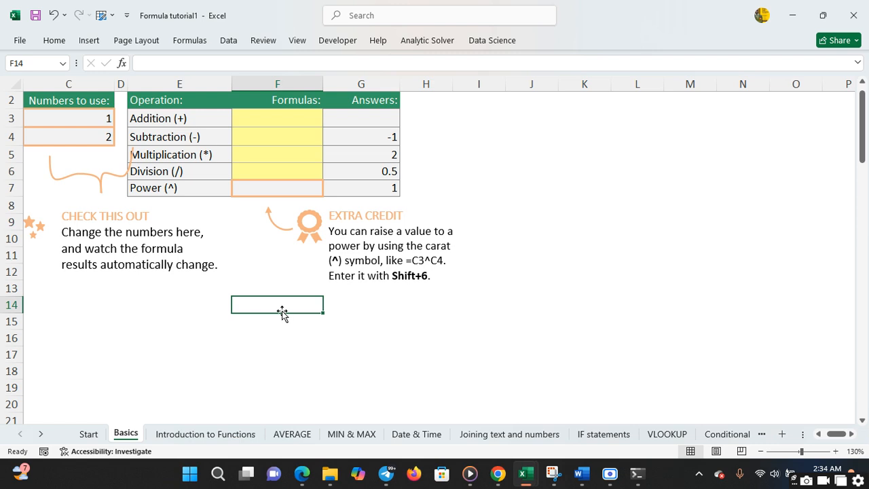
key("Left")
key("Left")
key("Up")
key("Up")
key("Up")
key("Up")
key("Up")
key("Up")
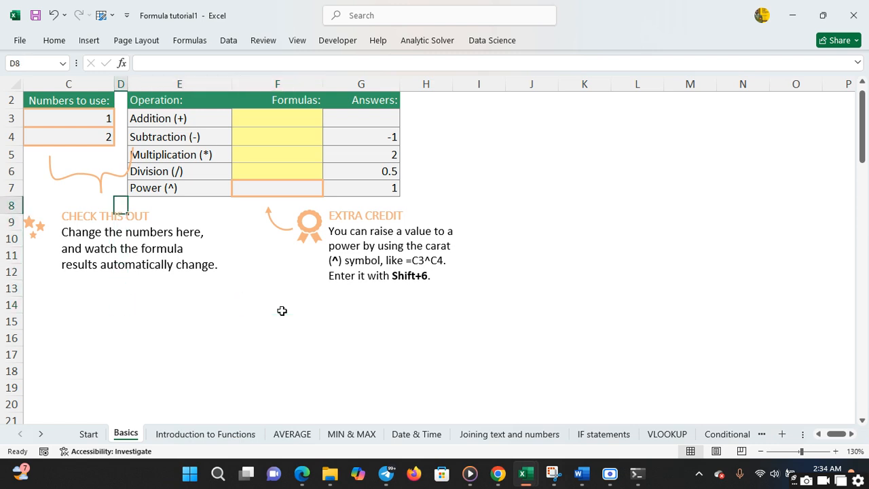
key("Up")
key("Up")
key("Up")
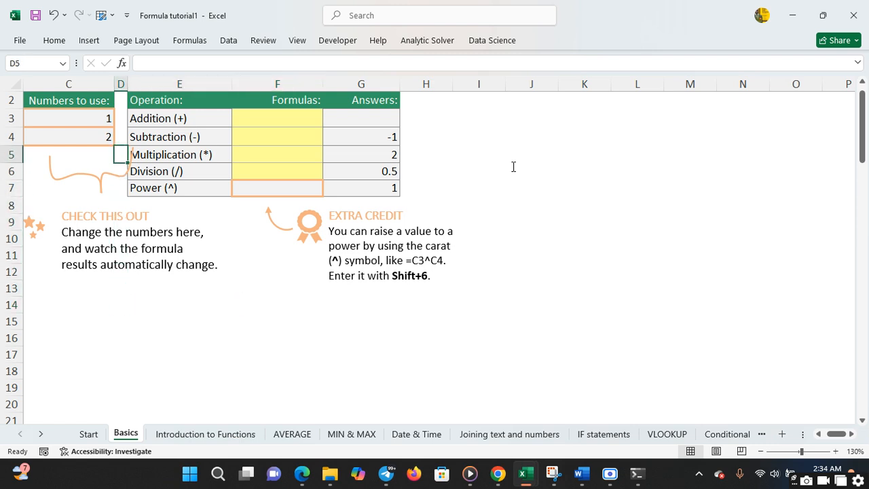
Enter the Addition answer in G3 as the formula =C3+C4
scroll(866, 89, "up", 1)
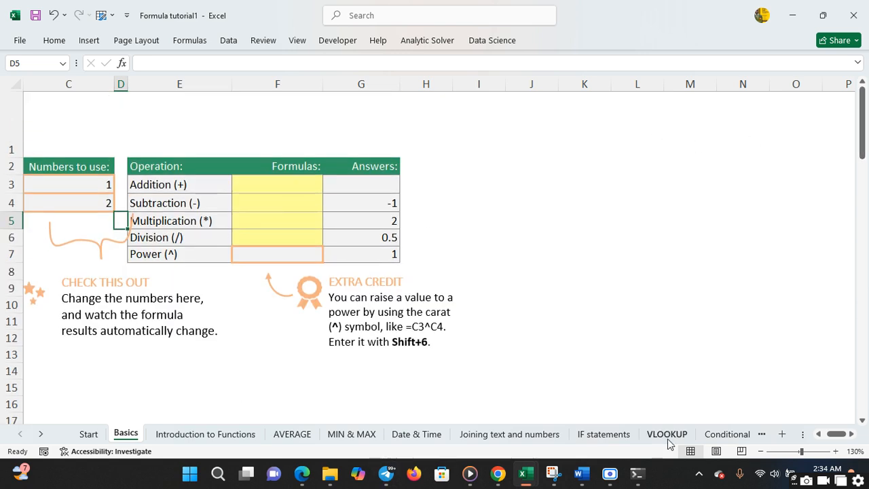
left_click(818, 436)
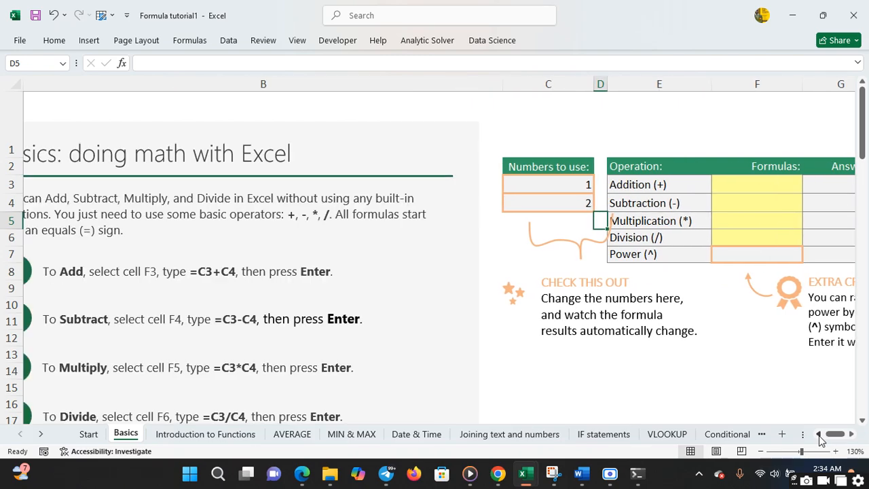
left_click(851, 435)
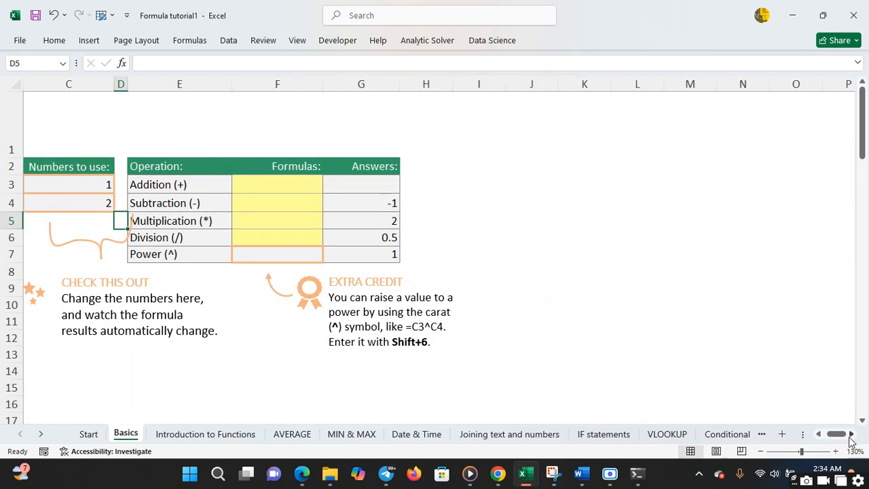
left_click(361, 184)
type("=")
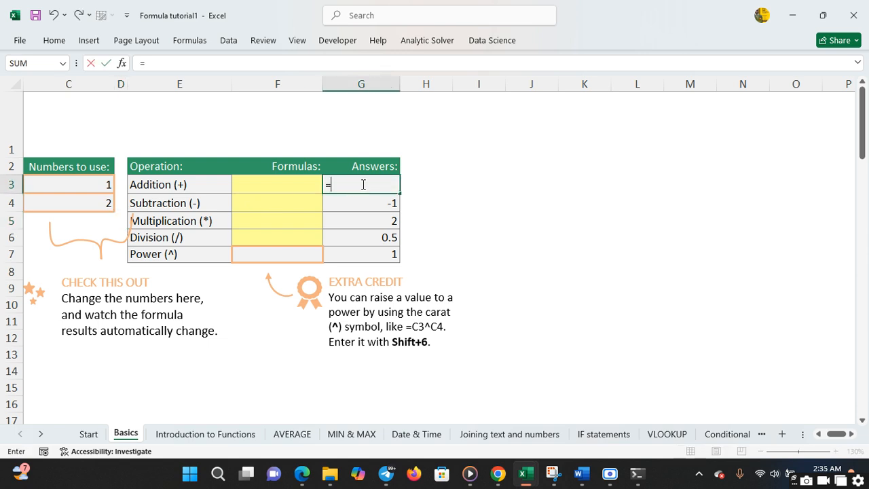
left_click(73, 187)
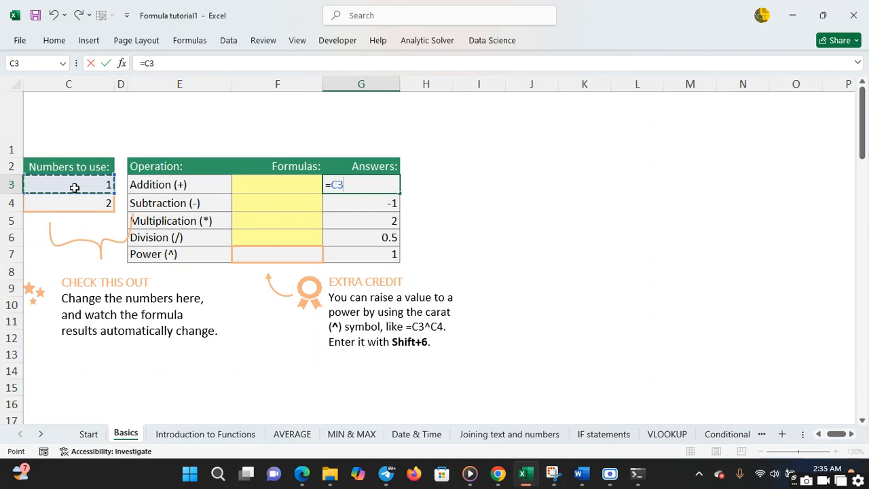
type("+")
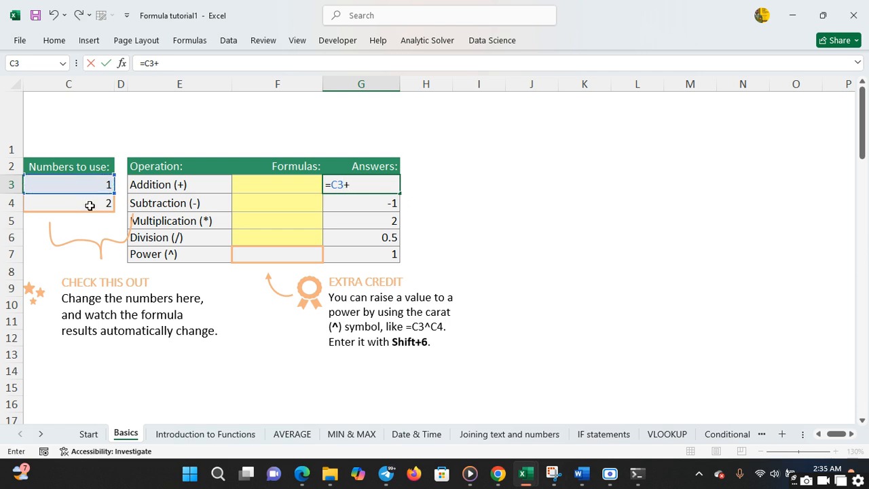
left_click(88, 204)
key("Return")
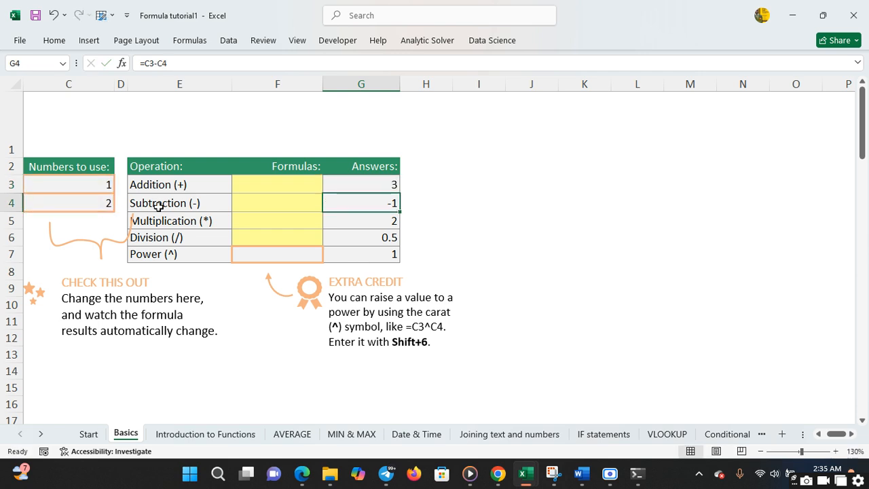
Replace the Subtraction answer in G4 with the formula =C4-C3
type("=")
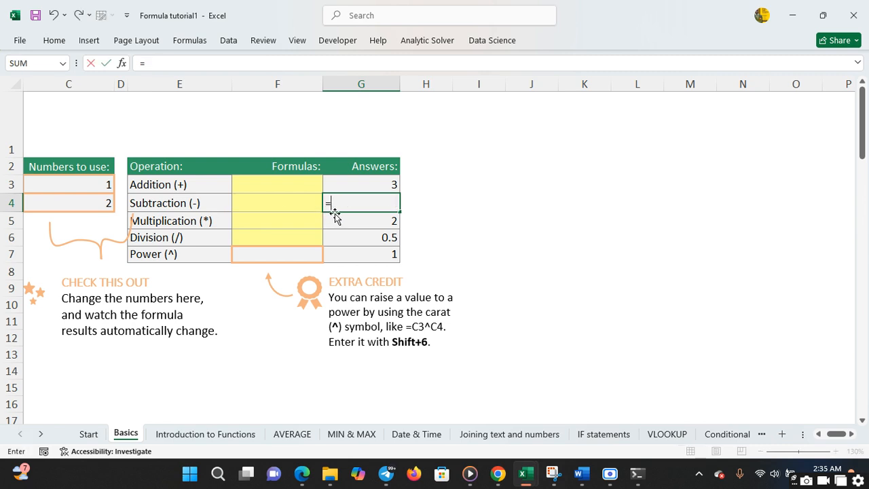
left_click(95, 203)
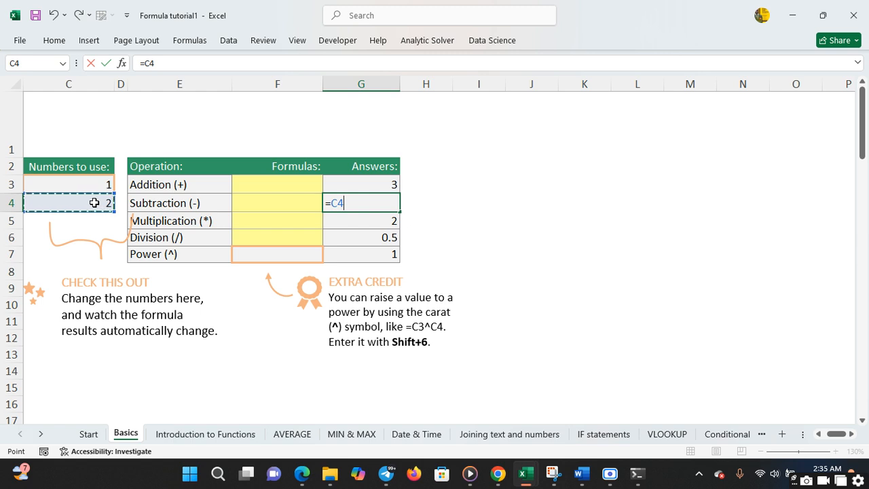
type("-")
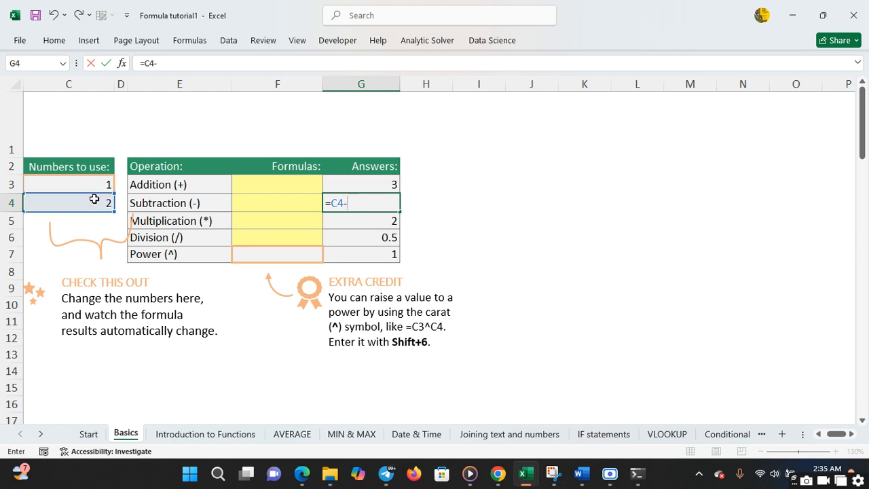
left_click(95, 185)
key("Return")
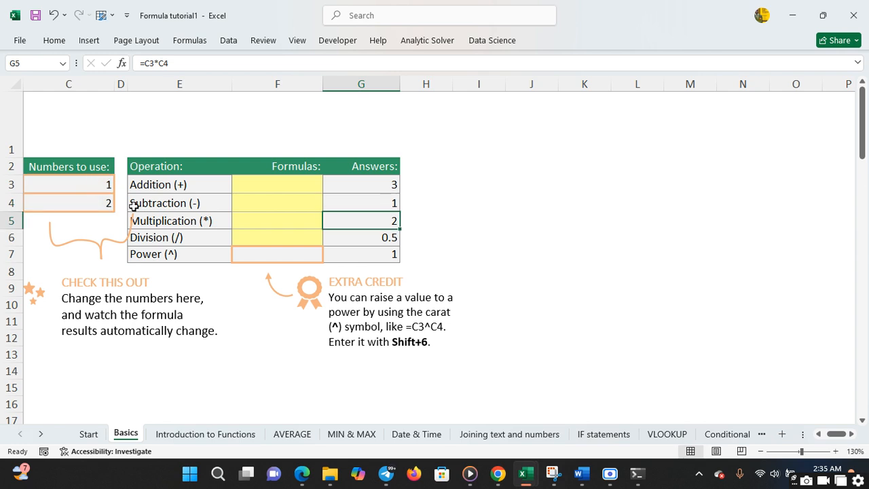
Replace the Multiplication answer in G5 with the formula =C4*C3
type("=")
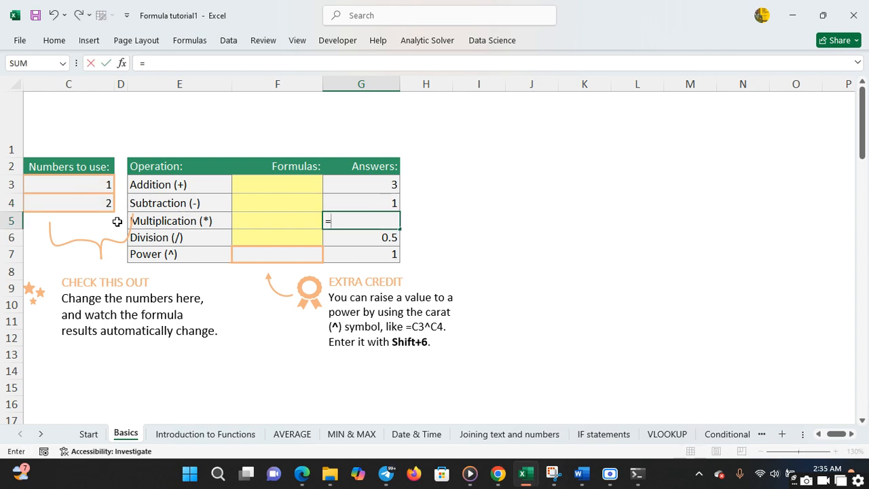
left_click(104, 205)
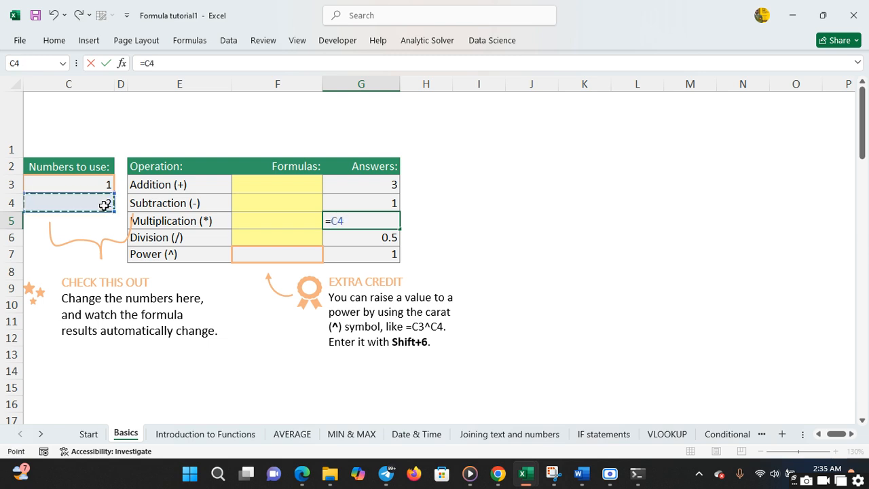
type("*")
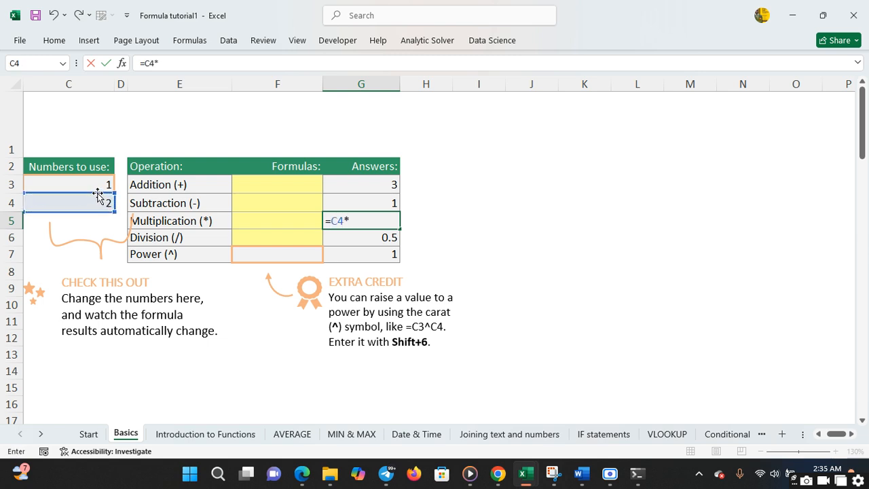
left_click(97, 185)
key("Return")
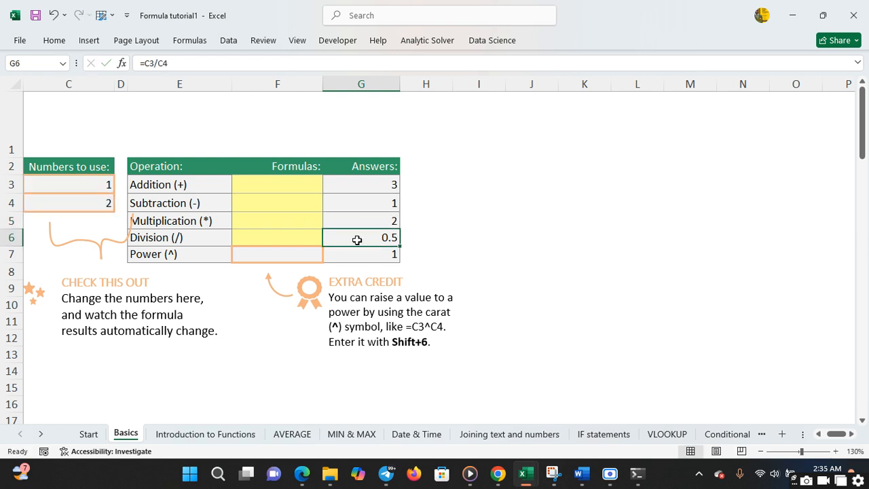
Replace the Division answer in G6 with the formula =C4/C3
type("=")
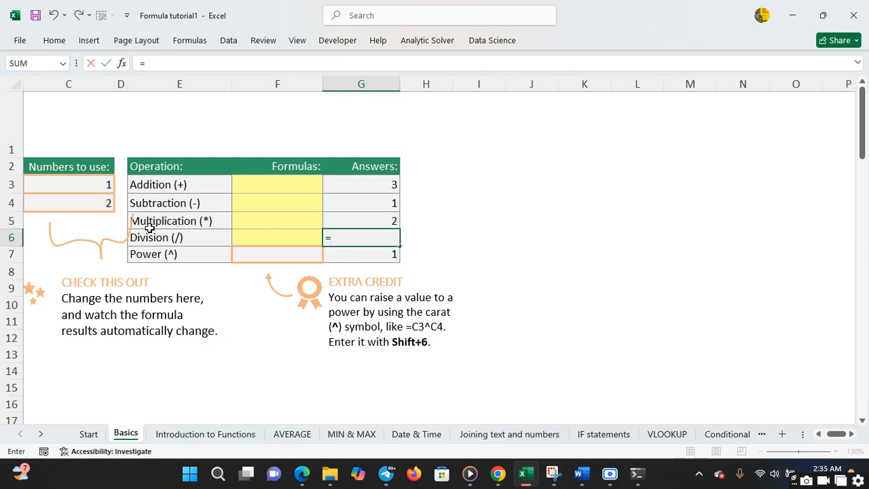
left_click(99, 204)
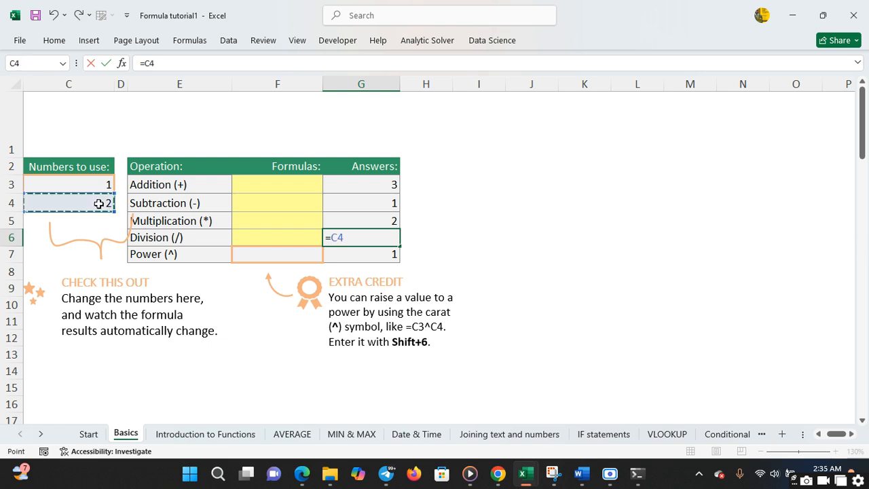
type("/")
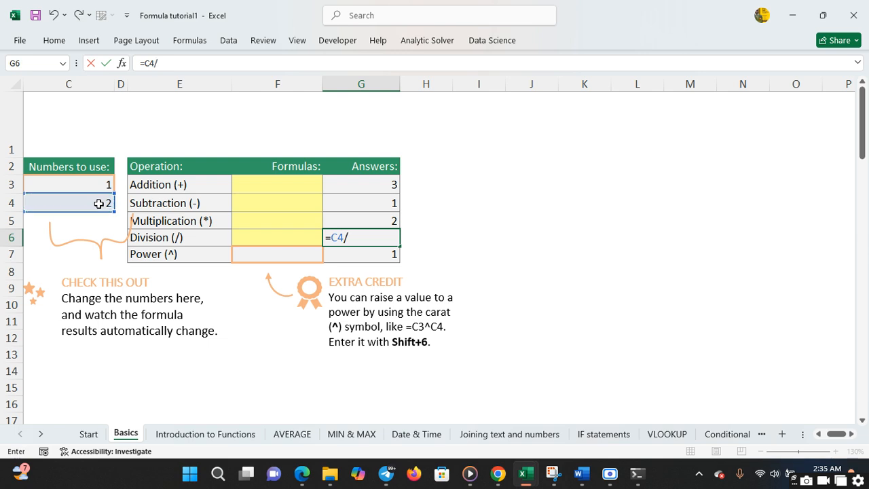
left_click(97, 185)
key("Return")
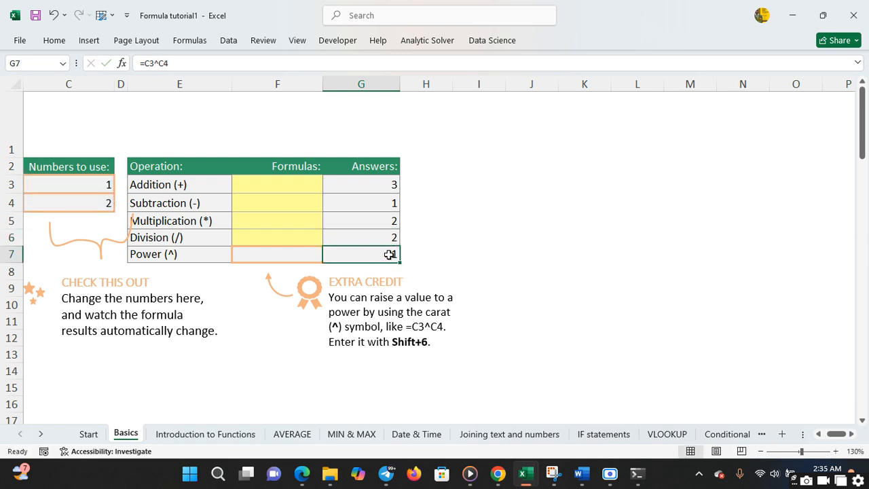
Replace the Power answer in G7 with the formula =C4^C3
type("=")
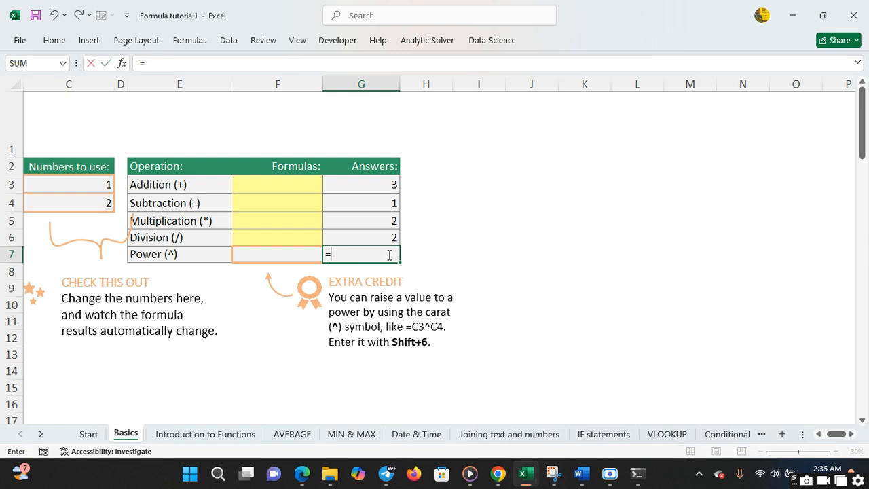
left_click(105, 197)
type("^")
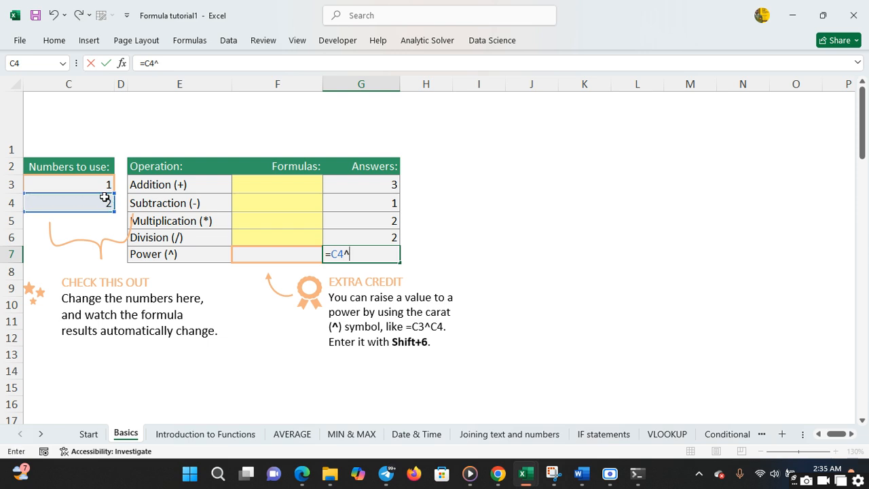
left_click(105, 183)
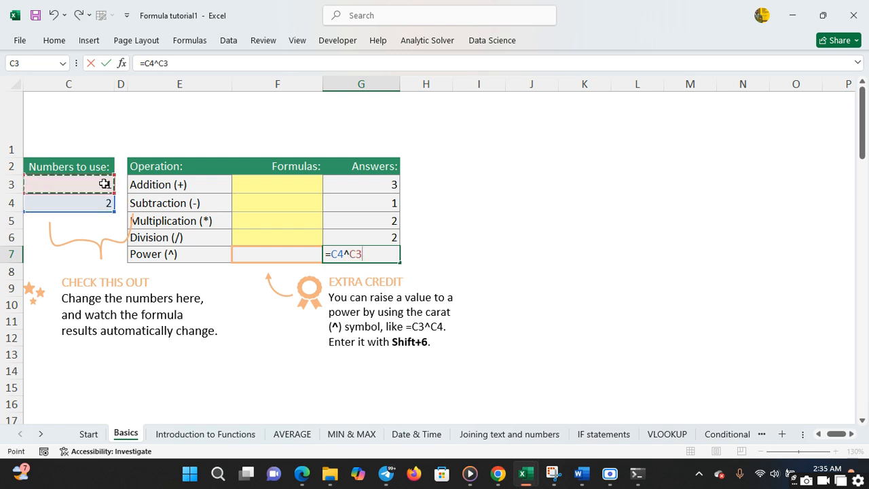
key("Return")
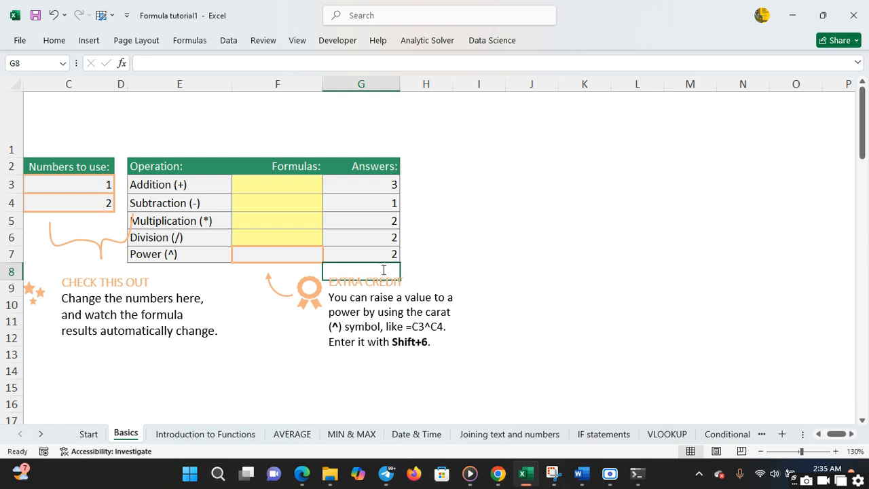
left_click(474, 288)
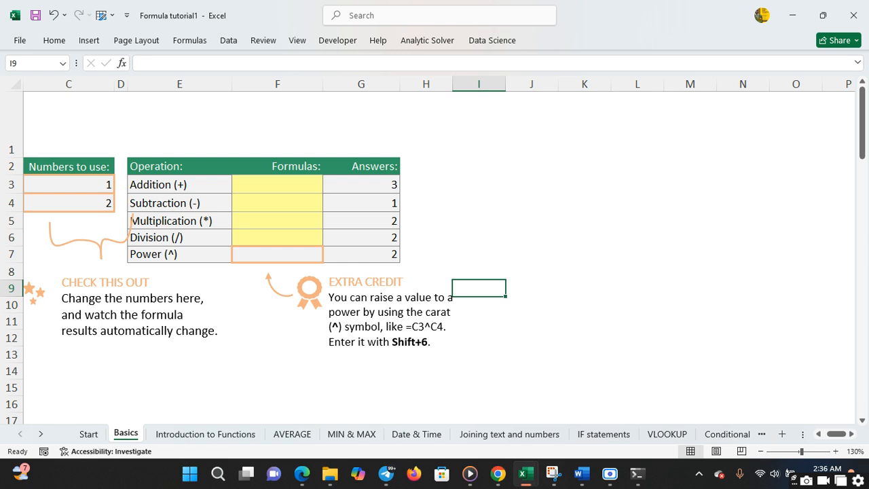
On the Introduction to Functions sheet, re-enter the Fruit total in D7 as =SUM(D3:D6)
left_click(215, 437)
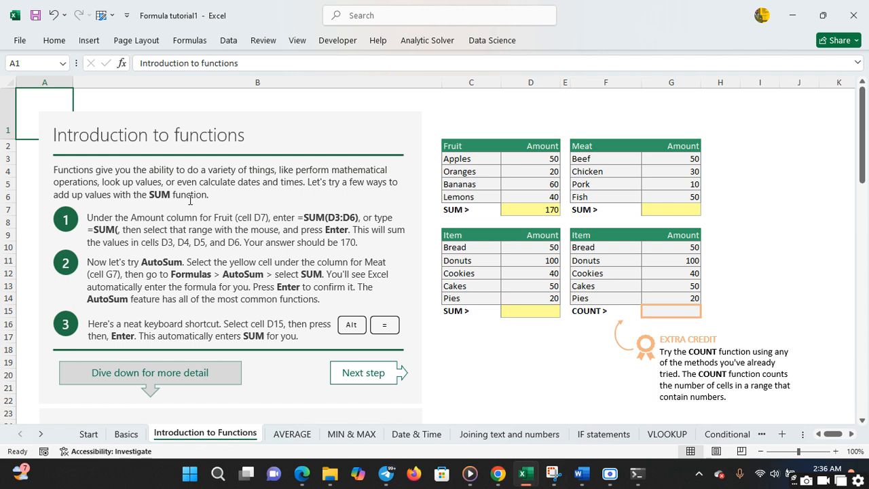
left_click(547, 210)
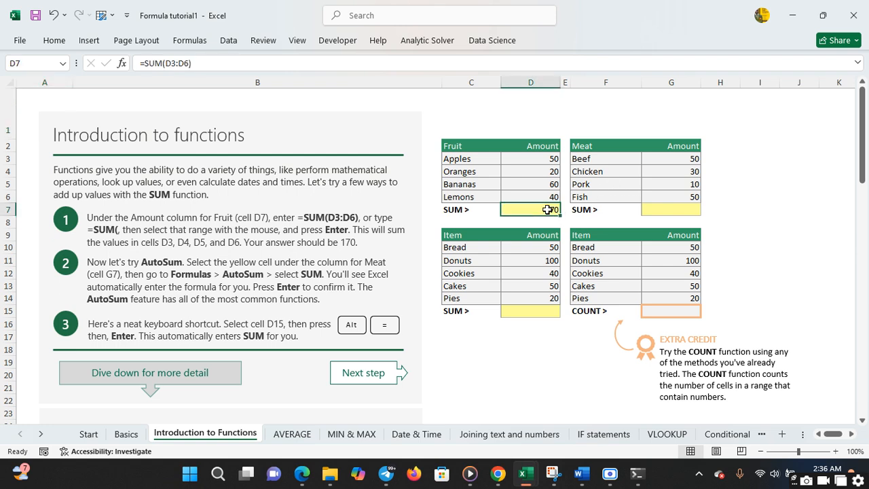
type("=s")
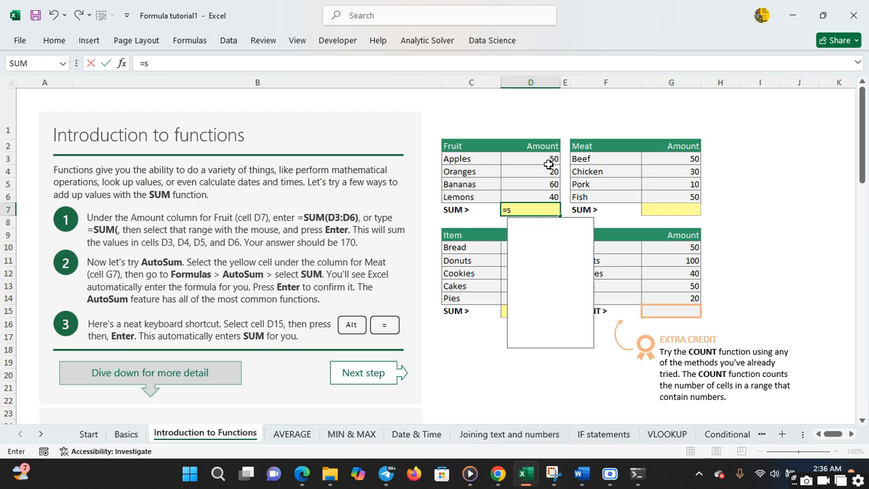
type("um(")
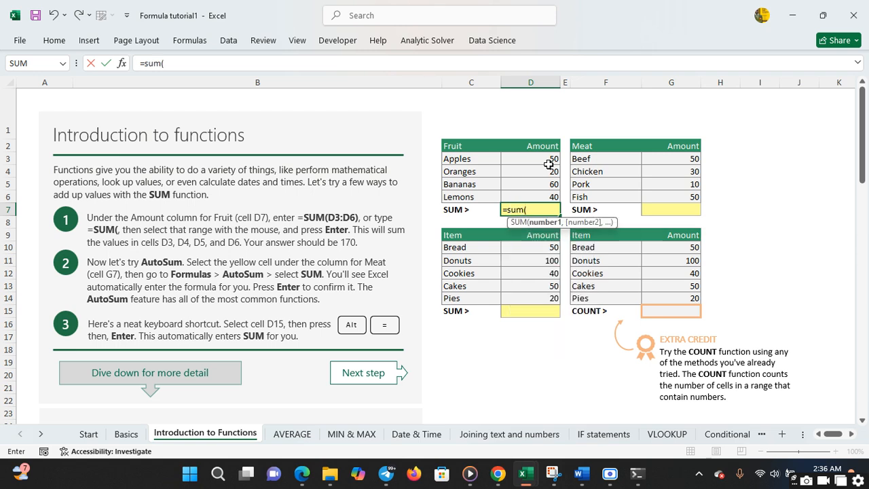
left_click(552, 161)
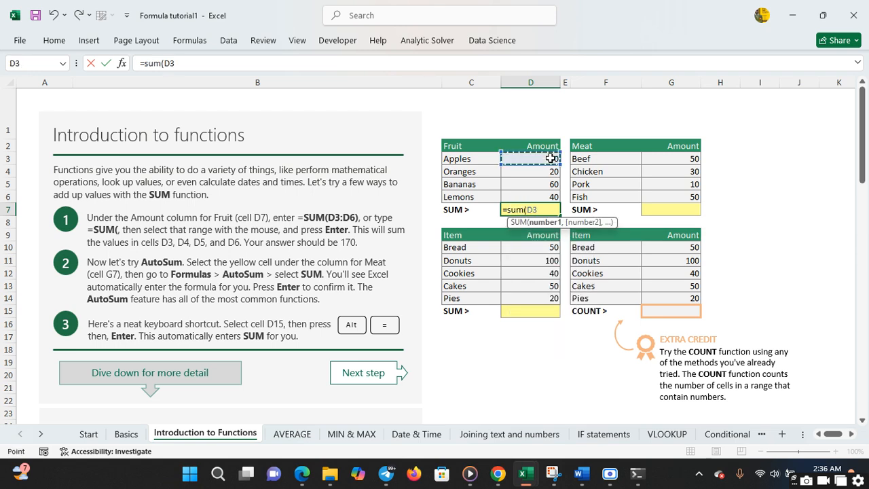
left_click(554, 195, "shift")
type(")")
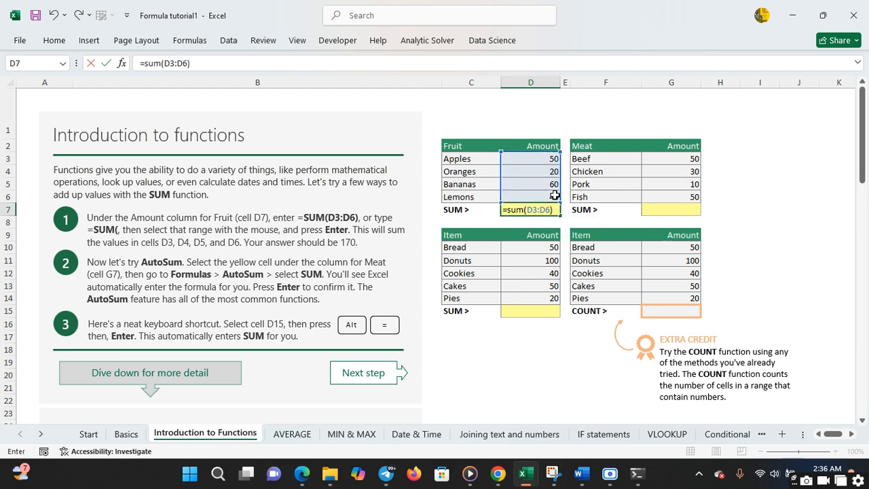
key("Return")
Total the Meat amounts in G3:G6 into G7 using the Quick Analysis Sum
left_click(657, 210)
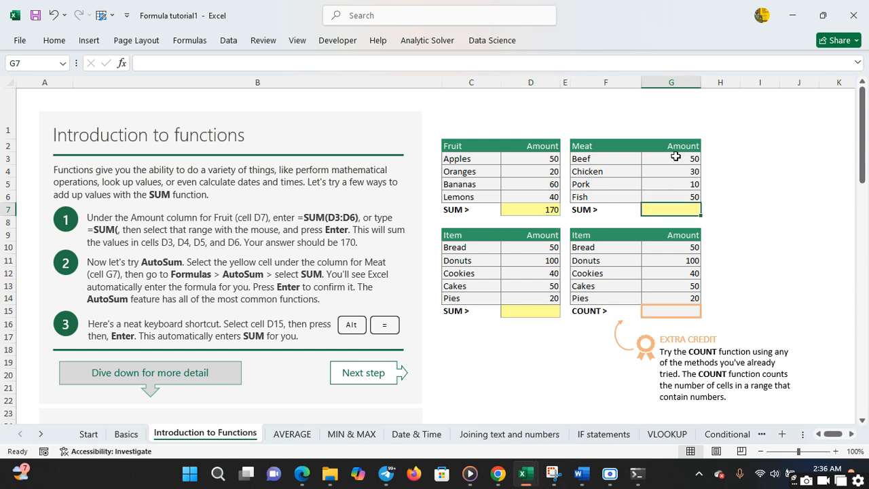
left_click_drag(675, 156, 677, 199)
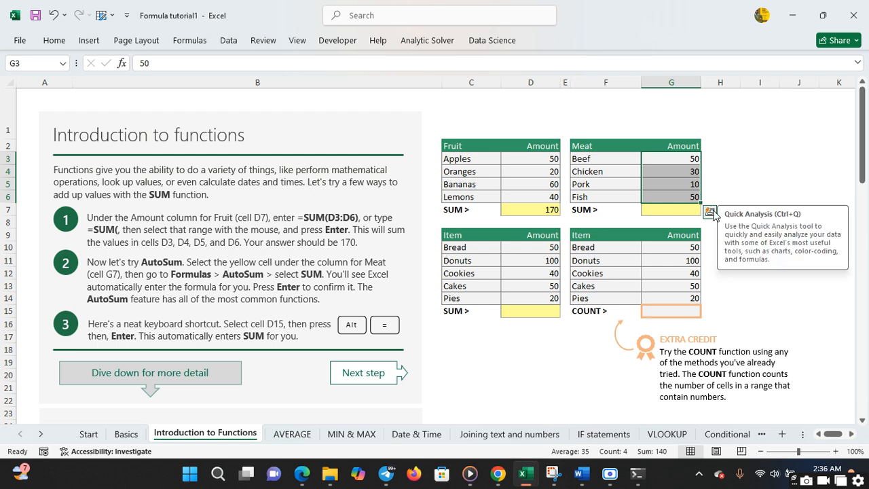
left_click(713, 214)
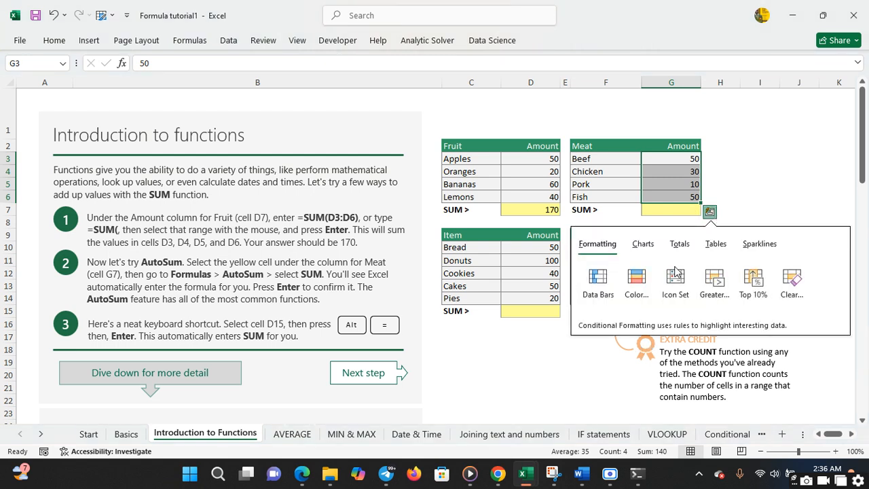
left_click(679, 249)
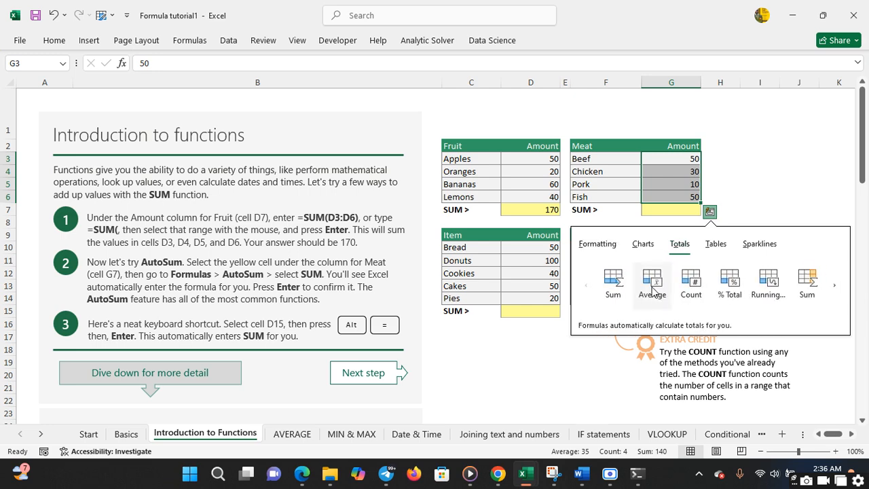
left_click(617, 285)
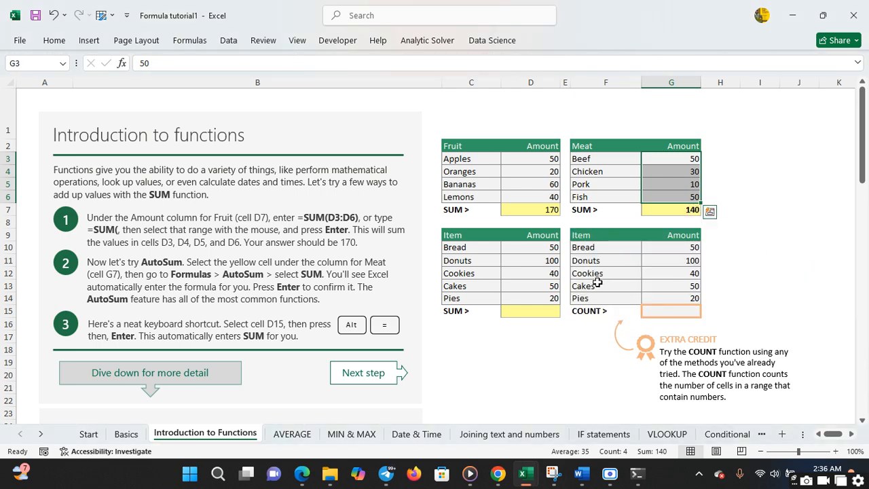
Total the Item amounts in D10:D14 into D15 using the Quick Analysis Sum
left_click(548, 311)
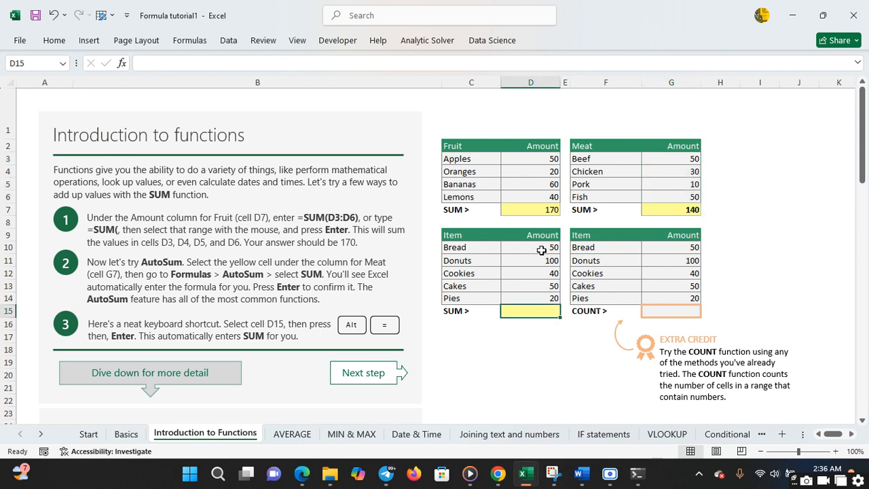
left_click_drag(541, 250, 530, 300)
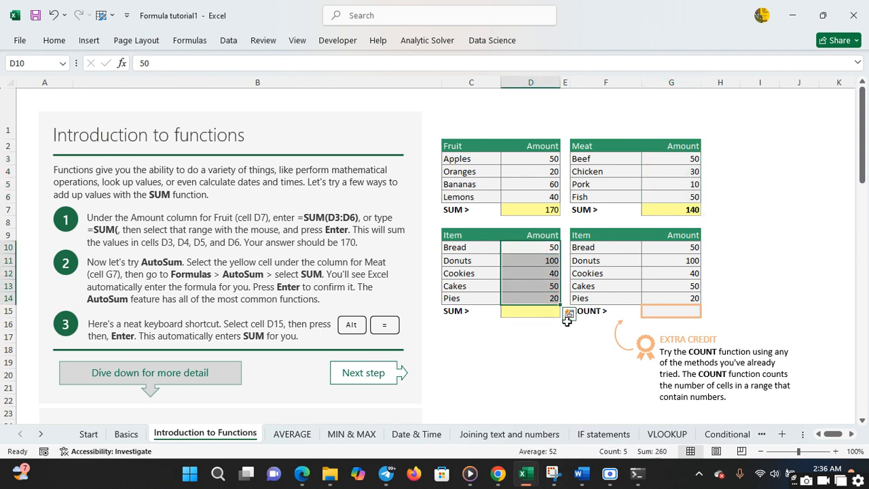
left_click(568, 315)
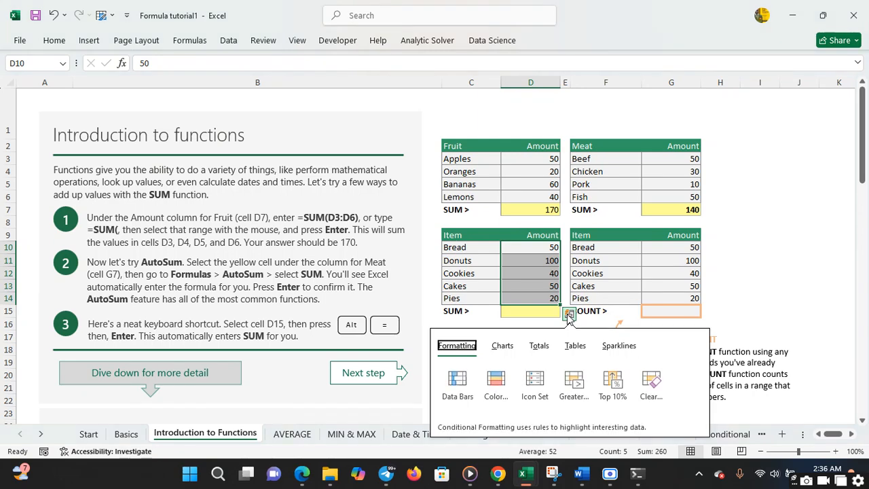
left_click(539, 346)
left_click(458, 380)
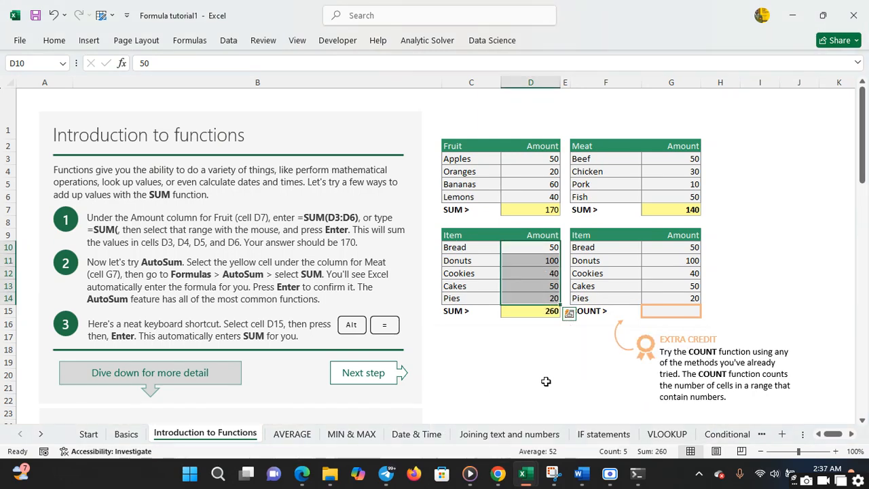
Count the Item amounts in G10:G14 into G15 using the Quick Analysis Count
left_click(679, 311)
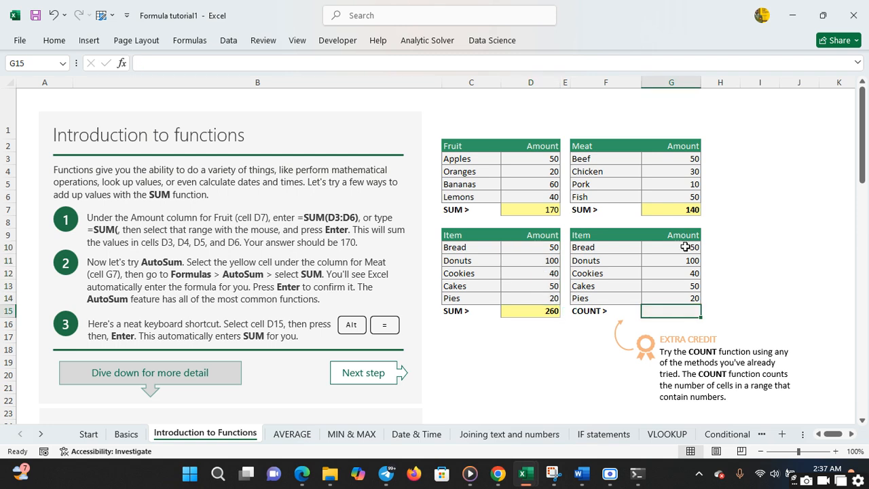
left_click_drag(686, 248, 679, 298)
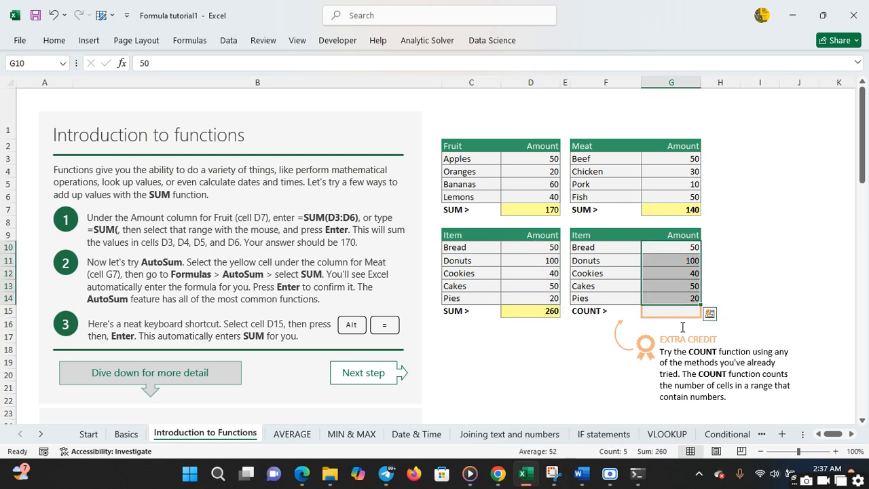
left_click(710, 313)
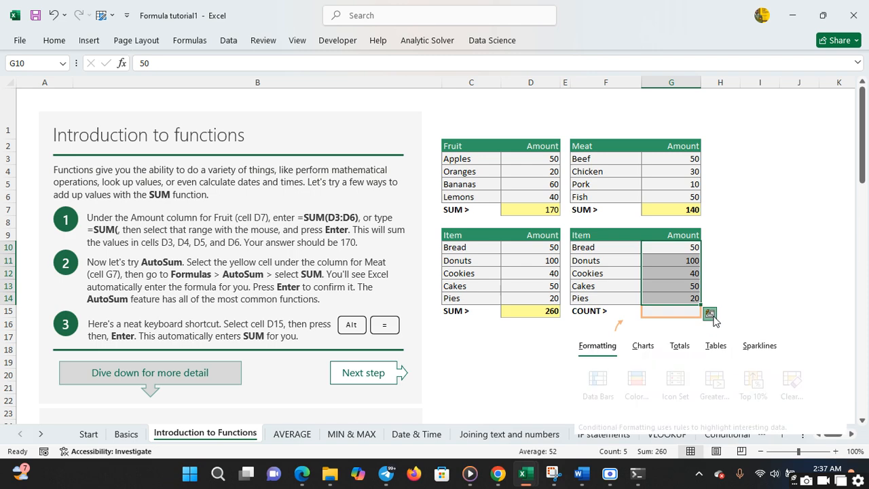
left_click(679, 347)
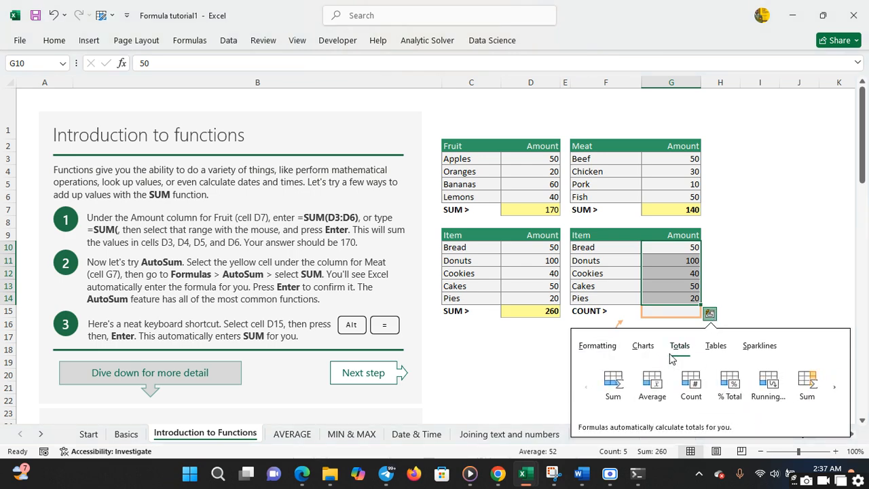
left_click(691, 382)
left_click(760, 294)
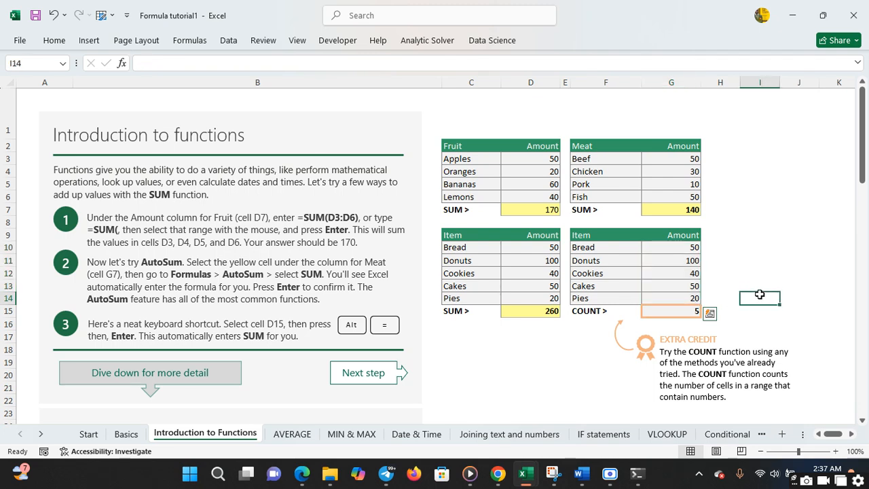
left_click(705, 280)
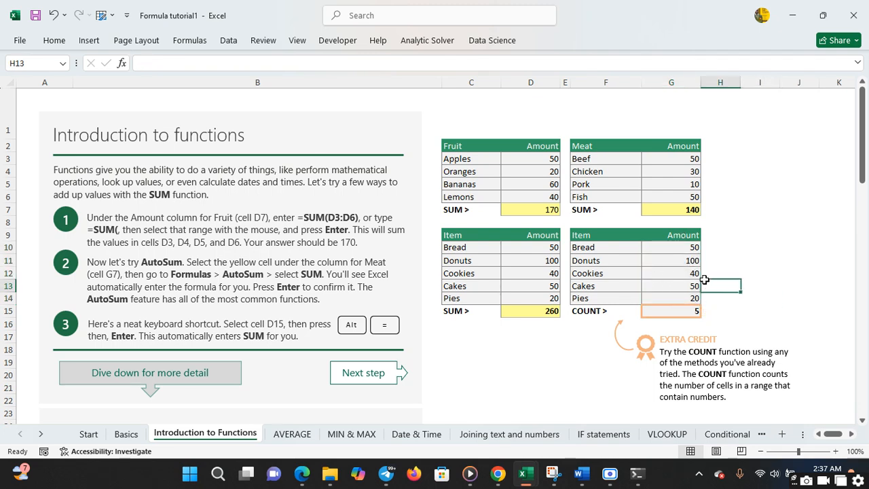
On the AVERAGE sheet, enter the Fruit average of D3:D6 in D7 with the AVERAGE function
left_click(305, 433)
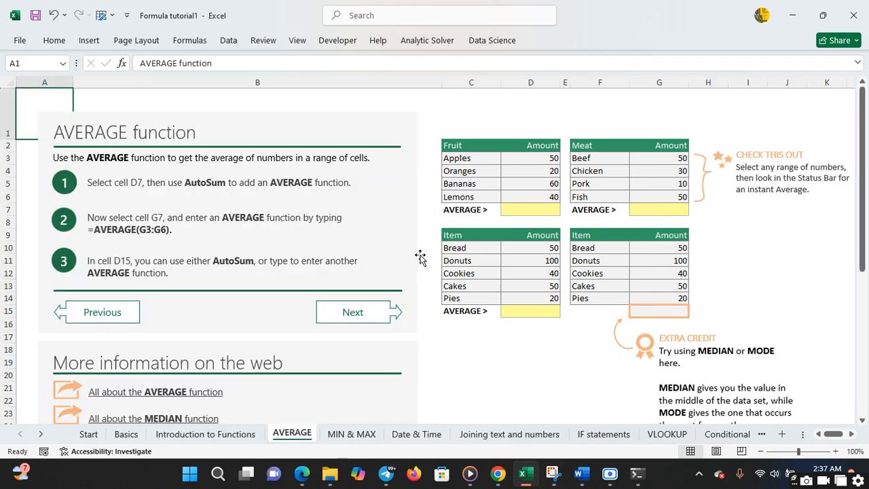
left_click(507, 207)
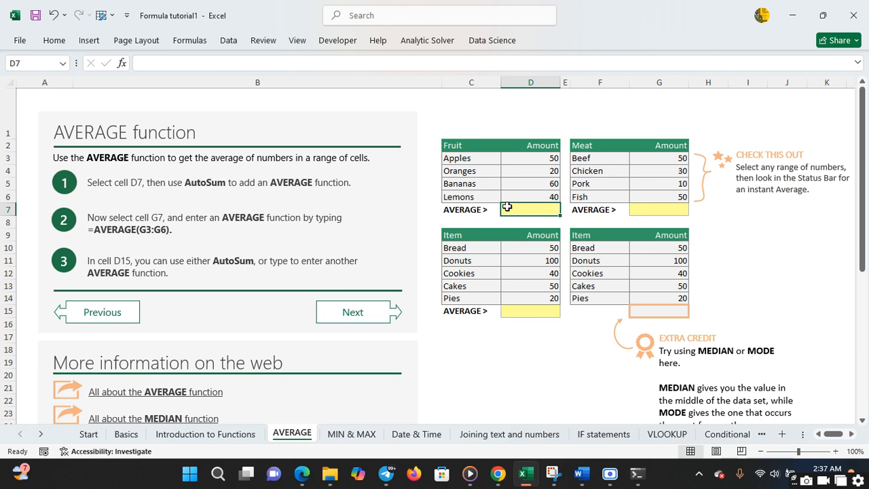
type("=")
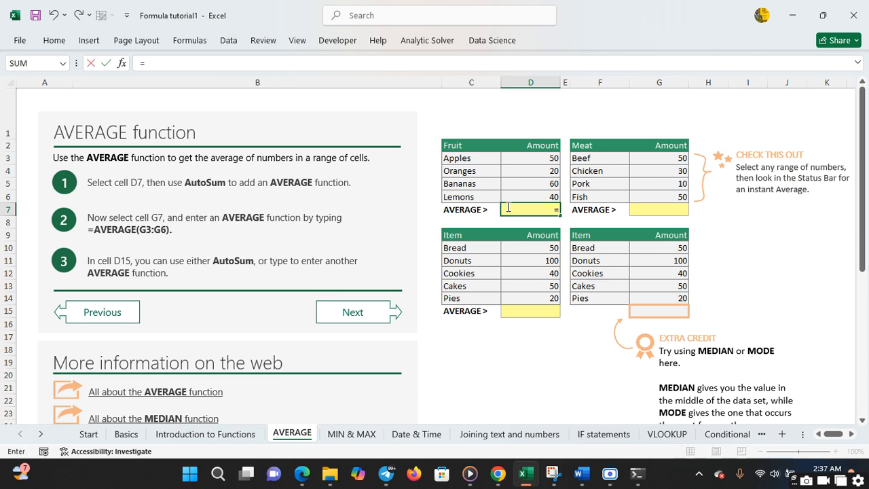
type("av")
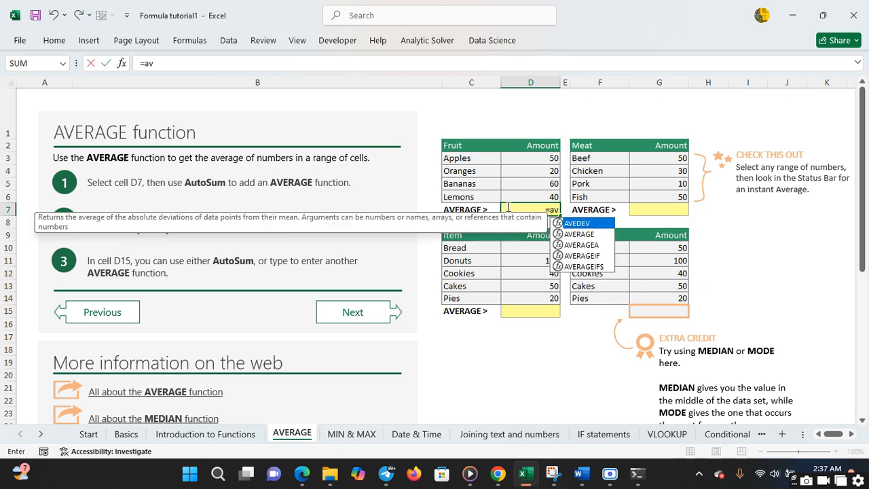
left_click(579, 234)
double_click(579, 234)
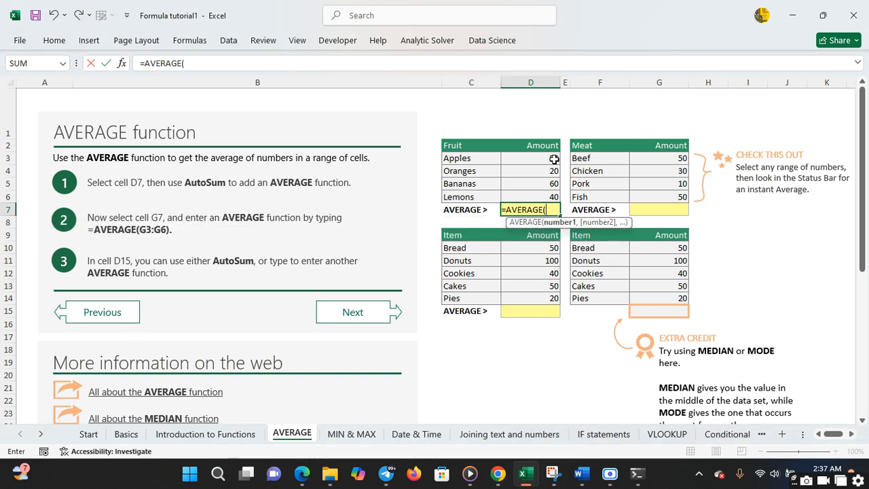
left_click_drag(554, 158, 552, 194)
key("Return")
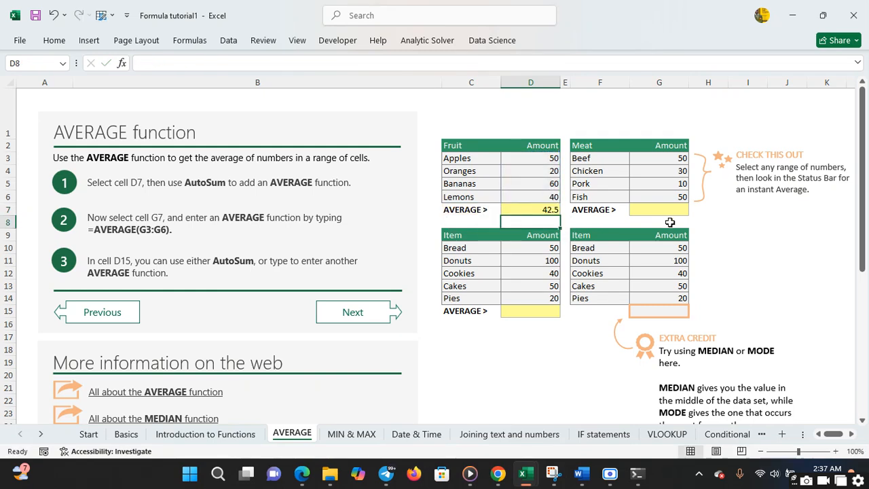
Average the Meat amounts in G3:G6 into G7 using the Quick Analysis Average
left_click(666, 210)
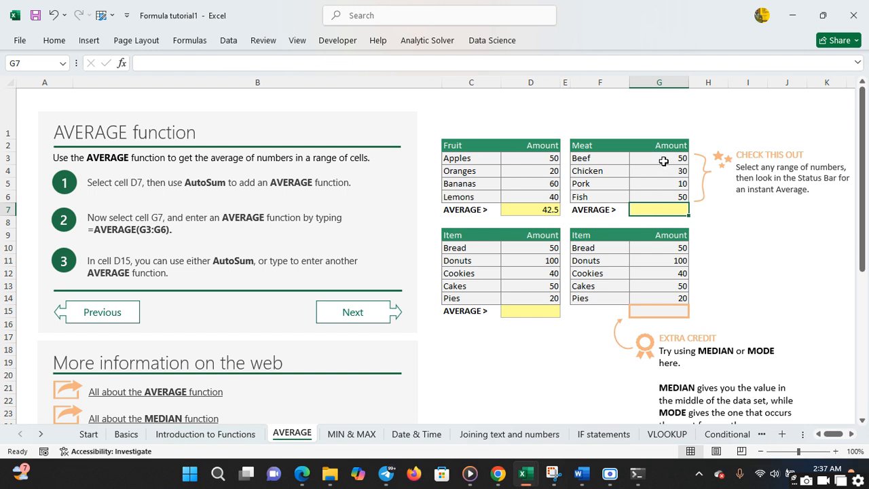
left_click_drag(663, 161, 657, 198)
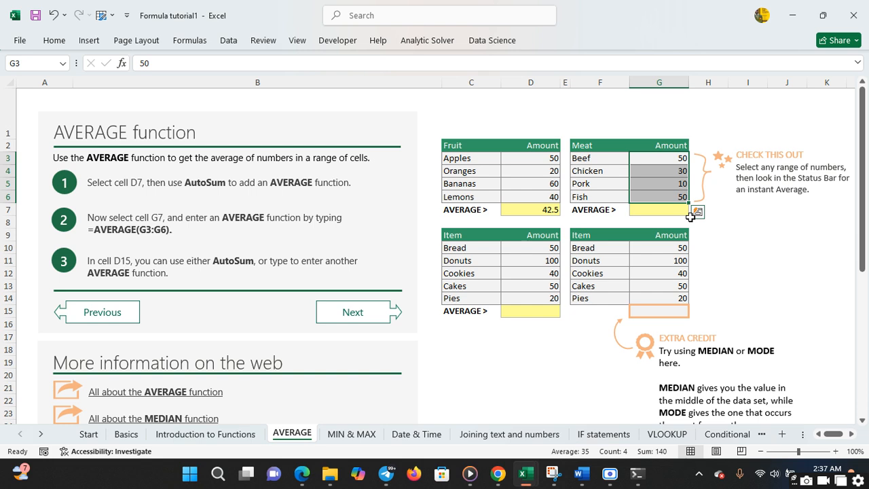
left_click(697, 212)
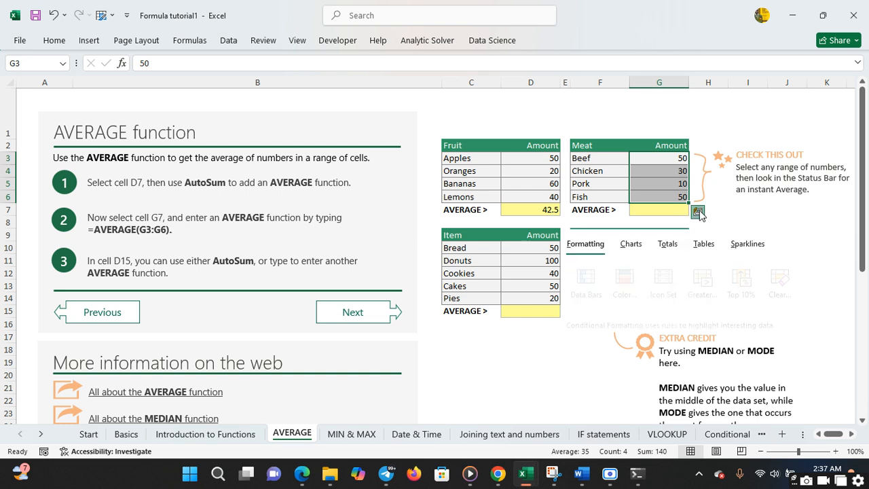
left_click(667, 244)
left_click(648, 288)
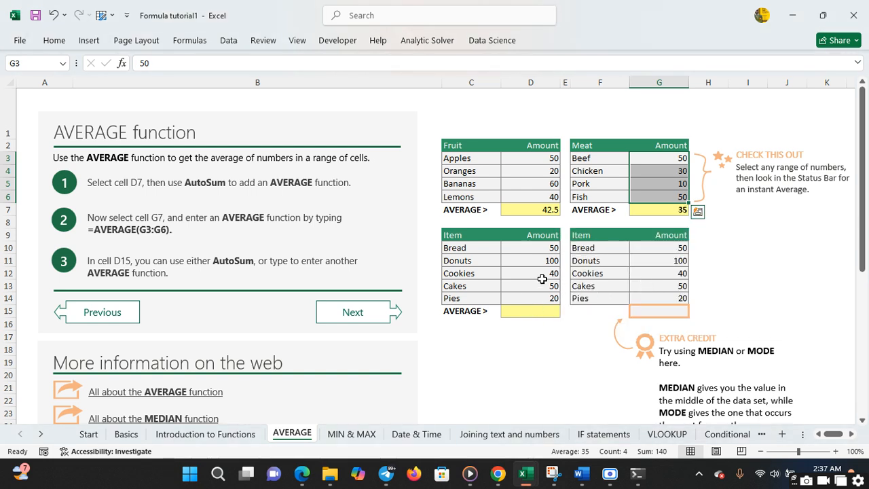
Average the Item amounts in D10:D14 into D15 using the Quick Analysis Average
left_click(545, 246)
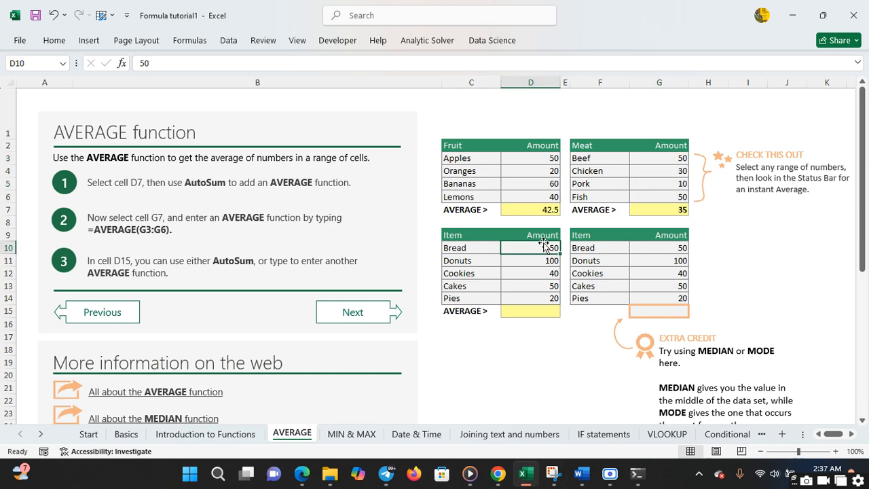
left_click_drag(545, 246, 536, 297)
left_click(539, 220)
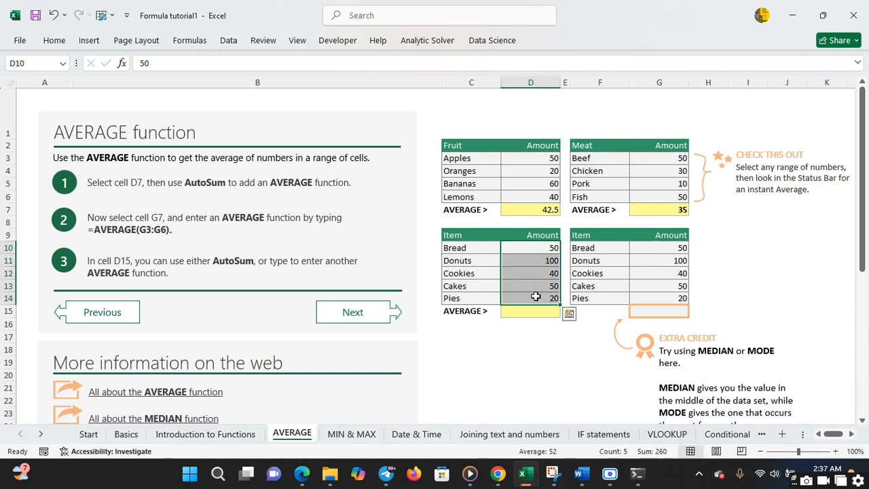
left_click(568, 314)
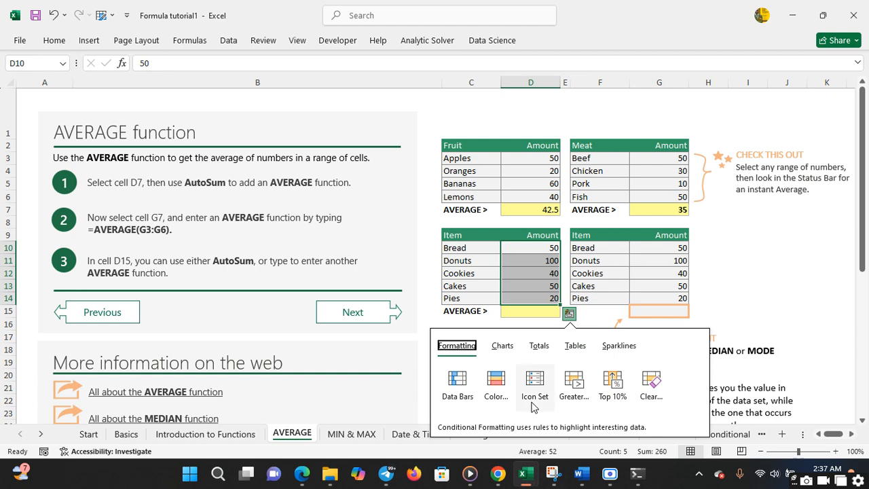
left_click(539, 346)
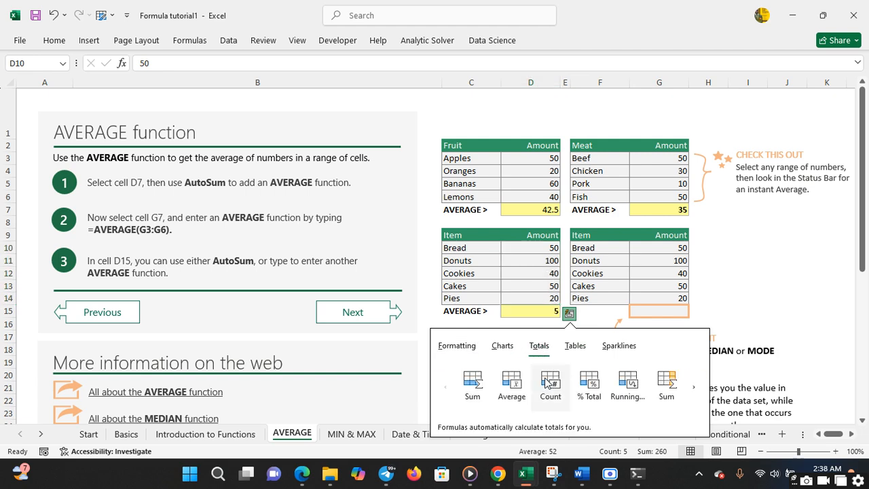
left_click(511, 384)
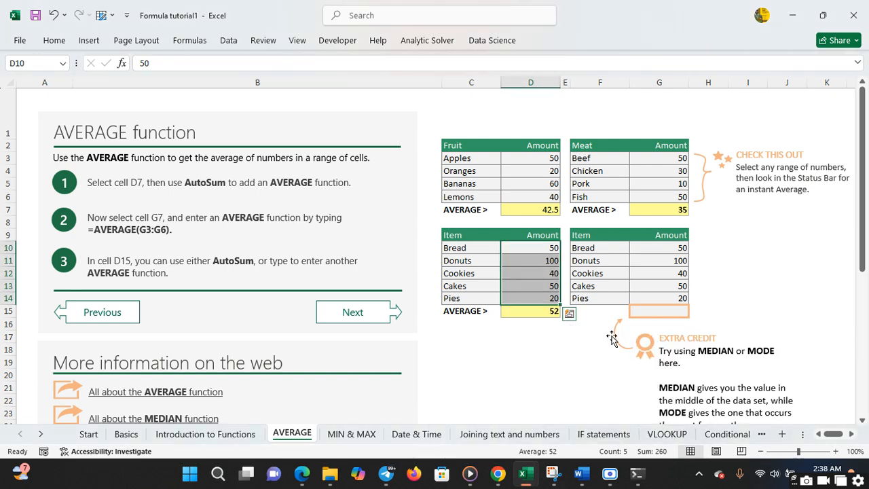
Enter an AVERAGE function in G15 for the Item amounts in G10:G14
left_click(644, 312)
type("=")
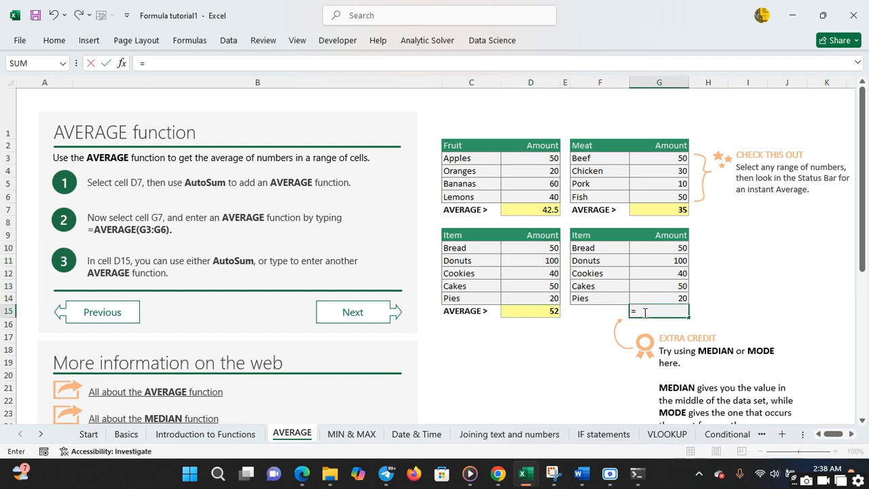
type("aver")
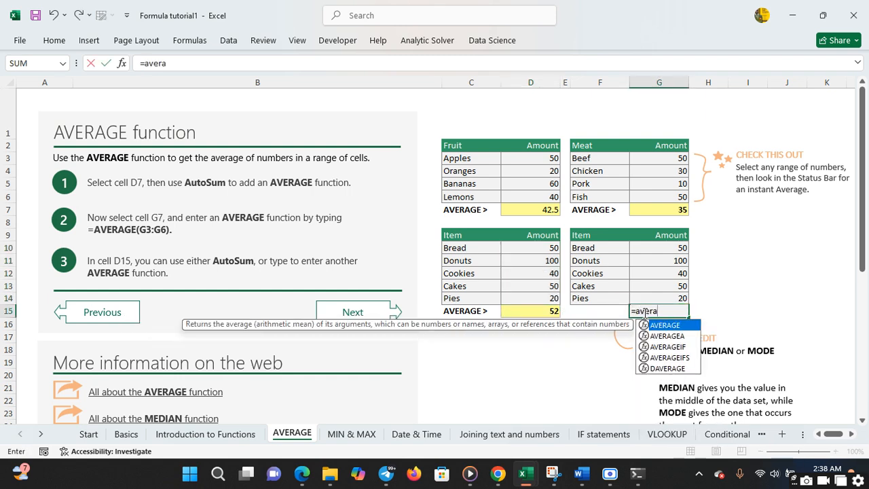
type("a")
double_click(681, 324)
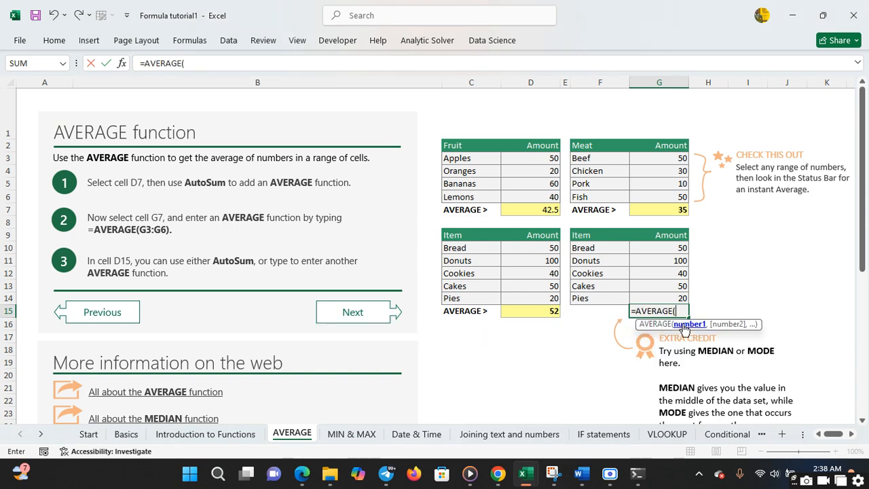
left_click(680, 246)
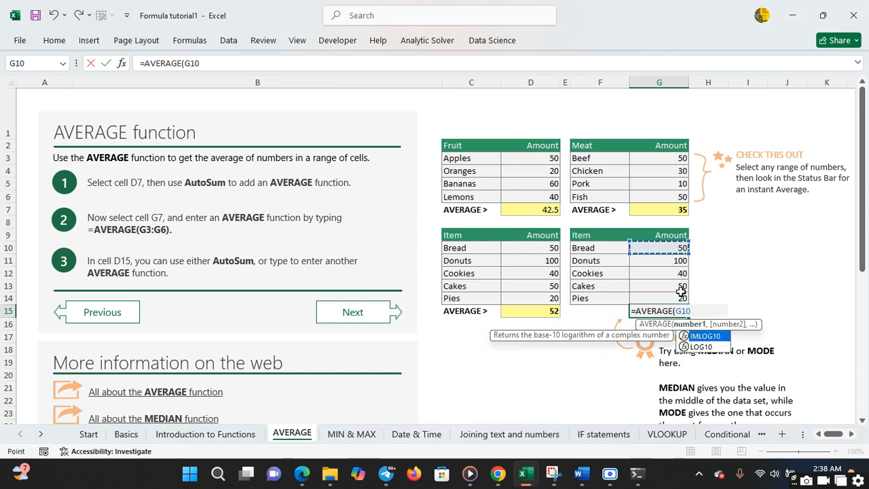
left_click_drag(679, 298, 679, 299)
key("Return")
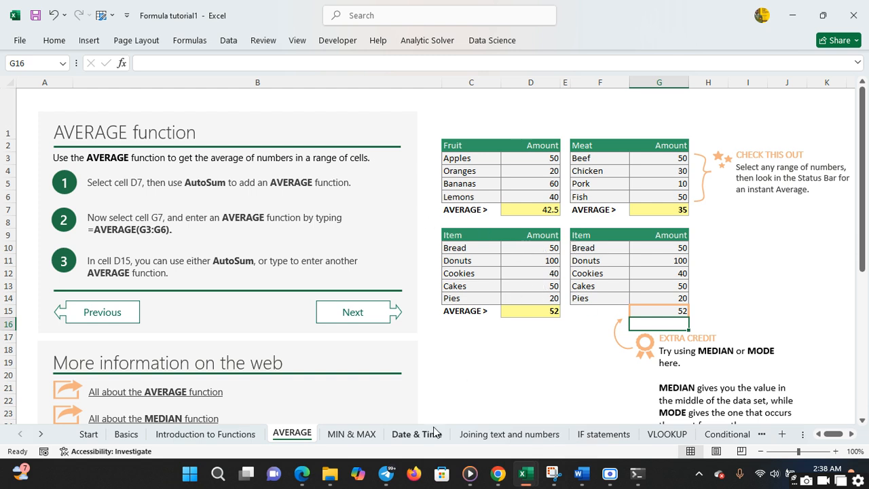
On the MIN & MAX sheet, enter the smallest Fruit amount of D3:D6 in D7 with the MIN function
left_click(349, 435)
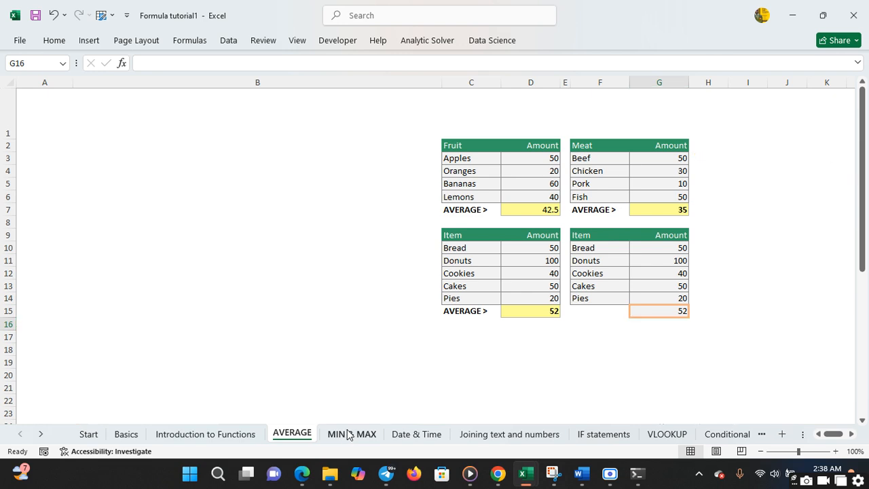
left_click(535, 210)
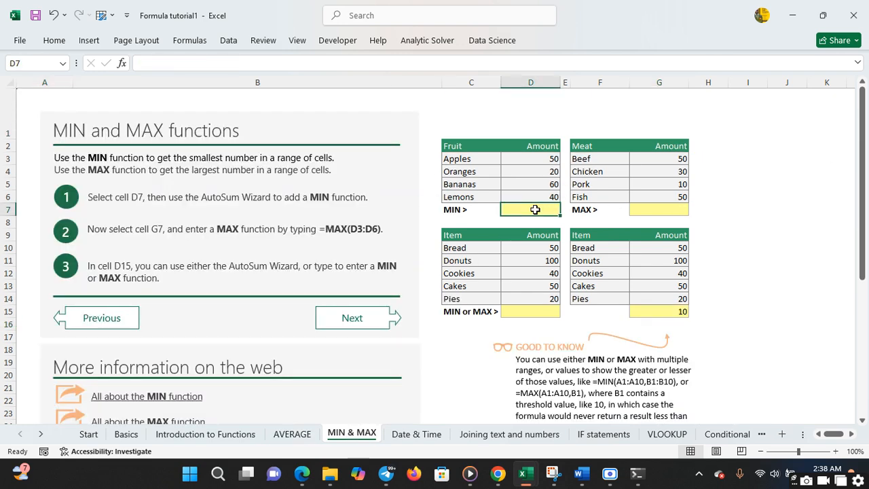
type("=min")
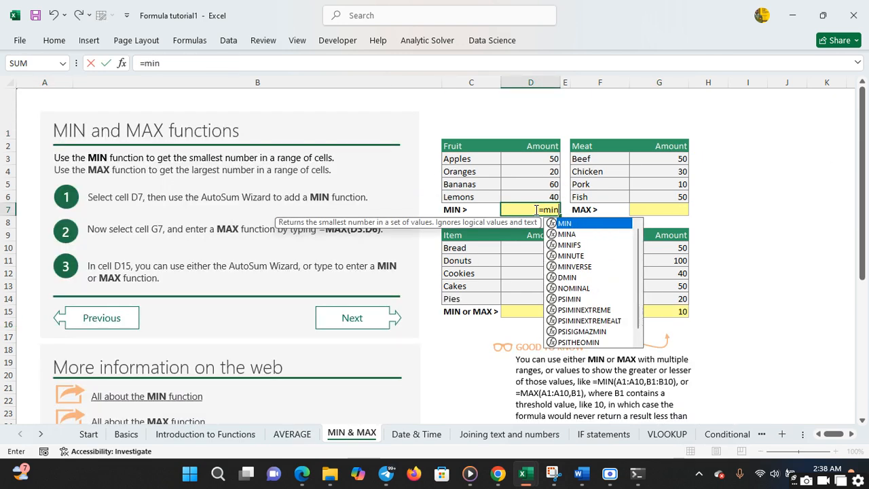
type("(")
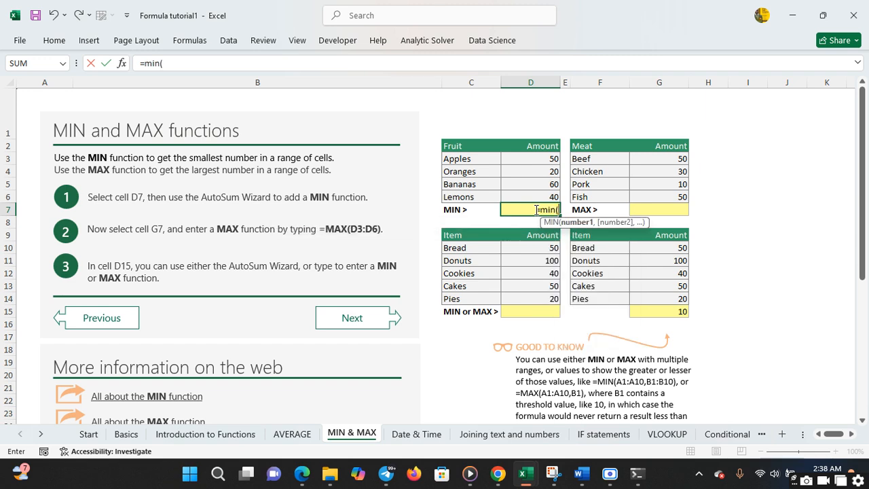
left_click(553, 160)
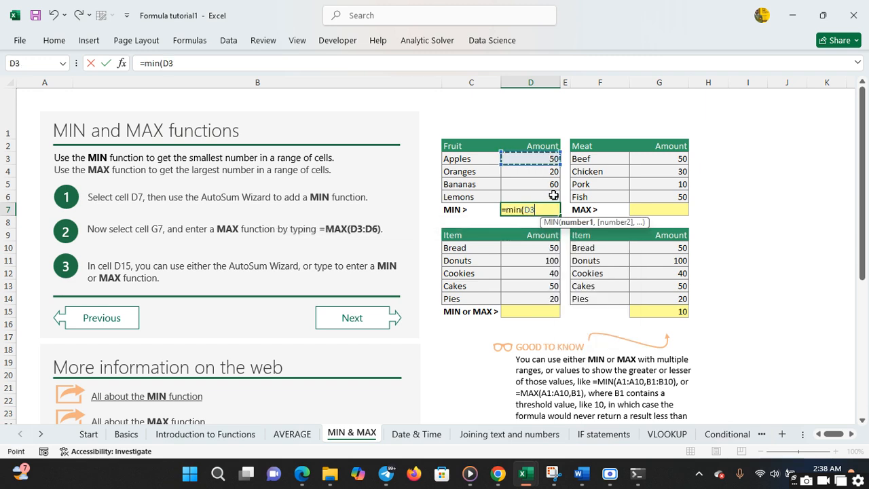
left_click(554, 195, "shift")
type(")")
key("Return")
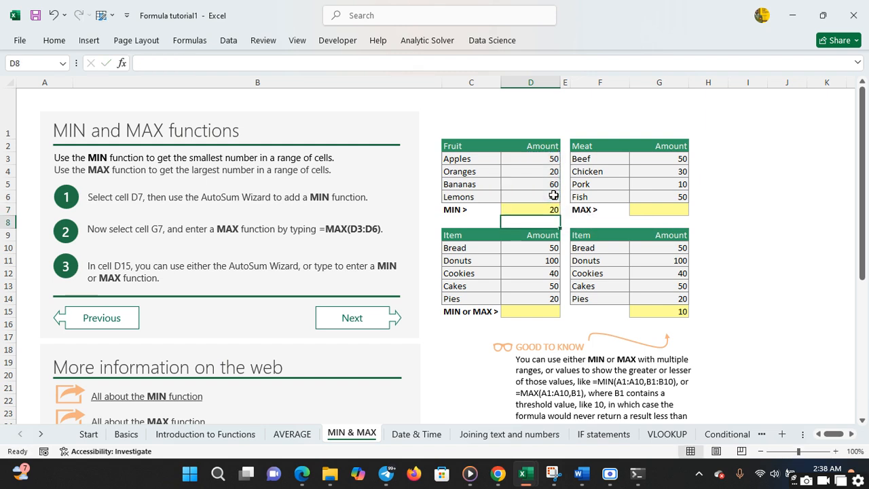
Try to get the largest Meat amount in G7 with the formula =MAX(G3,G6)
left_click(668, 211)
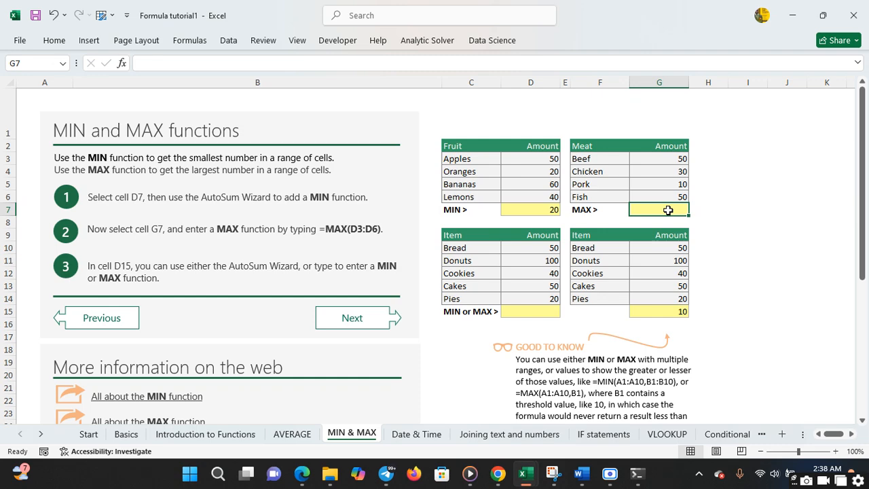
type("=ma")
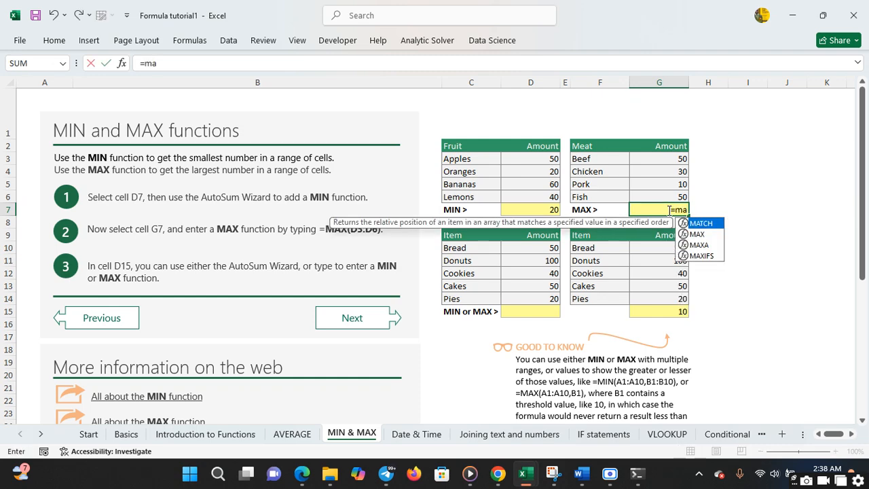
type("cx")
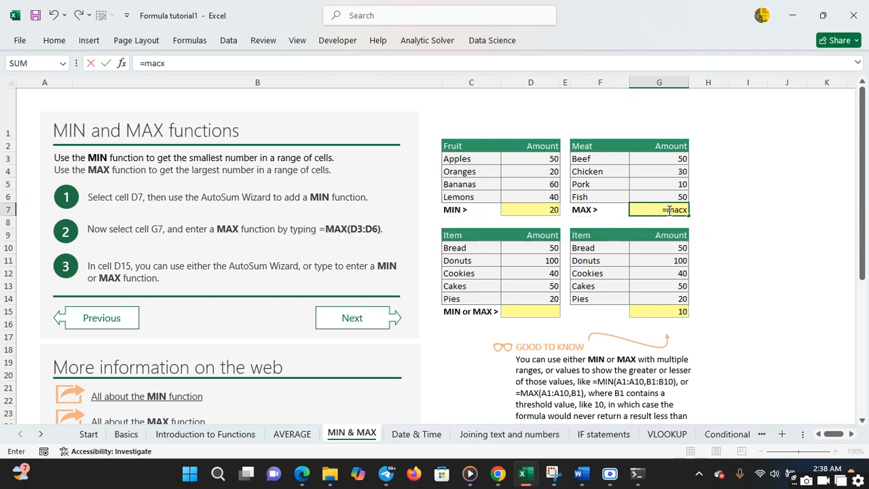
key("BackSpace")
key("BackSpace")
type("x(")
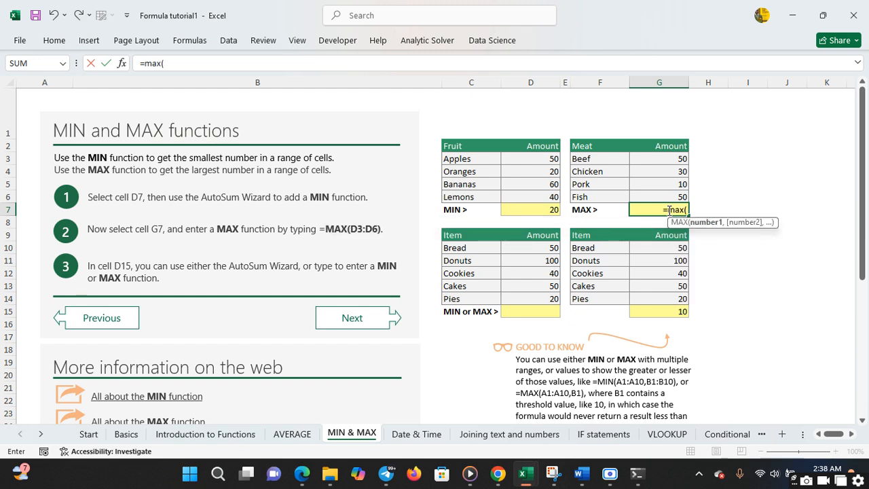
left_click(673, 159)
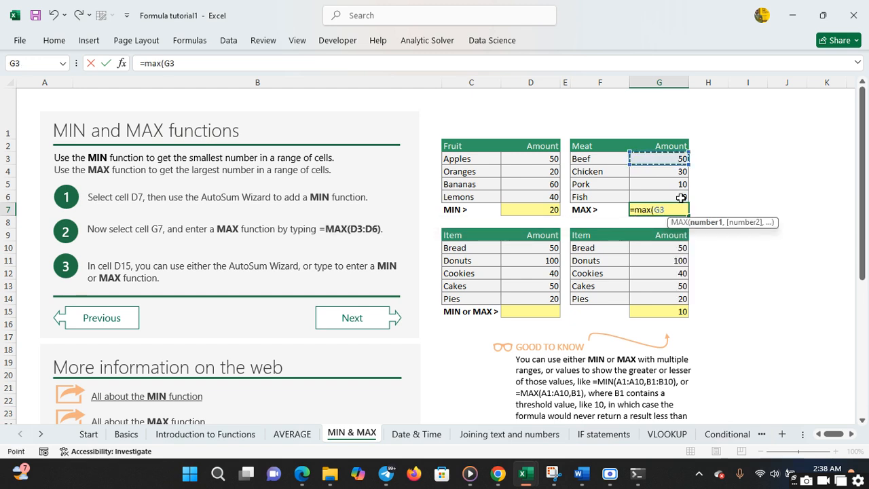
type(",")
left_click(681, 197)
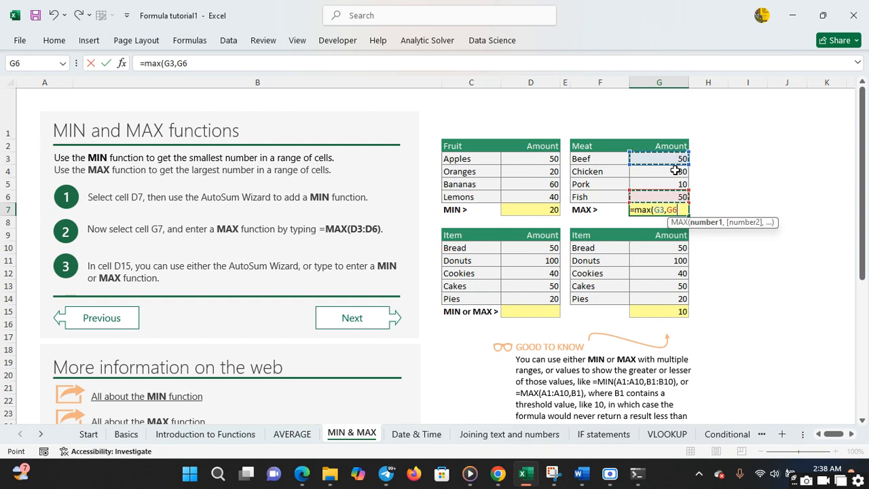
left_click(675, 165)
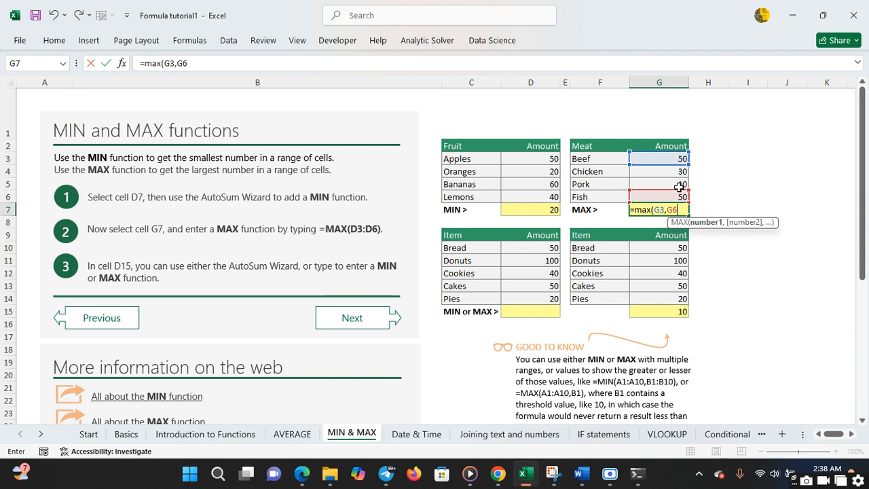
left_click(679, 196, "shift")
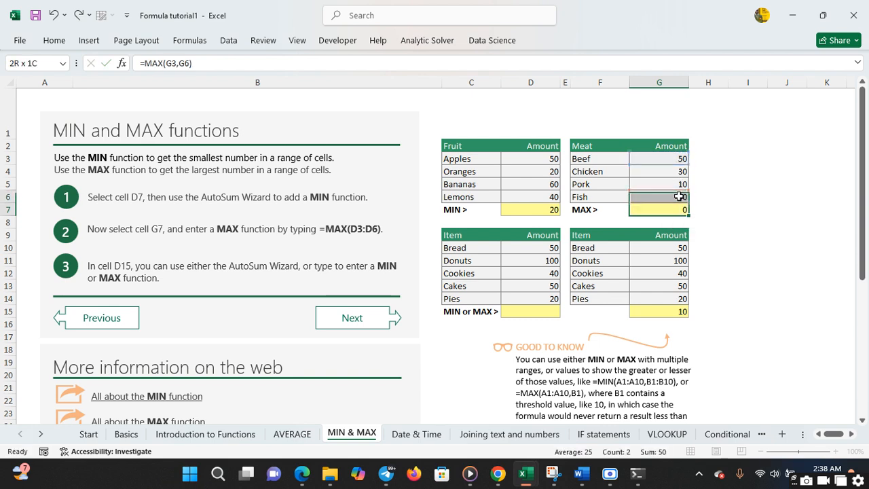
left_click(674, 158)
Enter a MAX function over the full Meat range G3:G6 in G7, replacing the existing formula
left_click(679, 210)
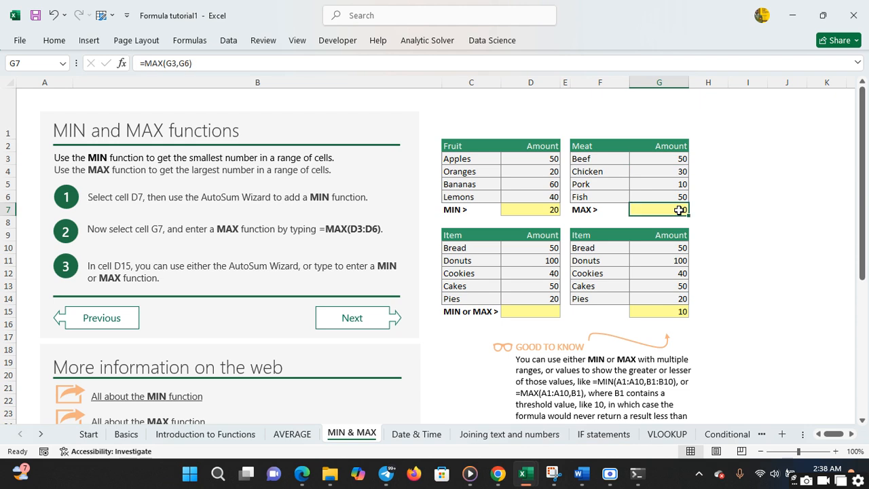
type("=")
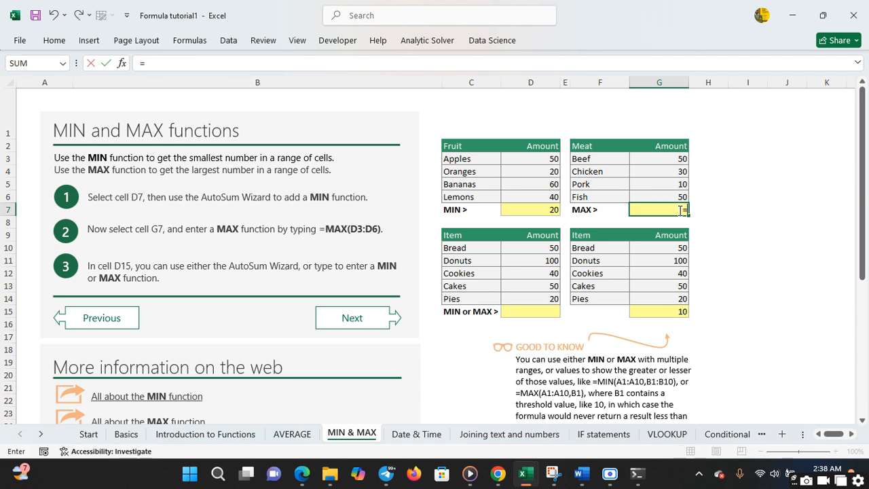
type("max")
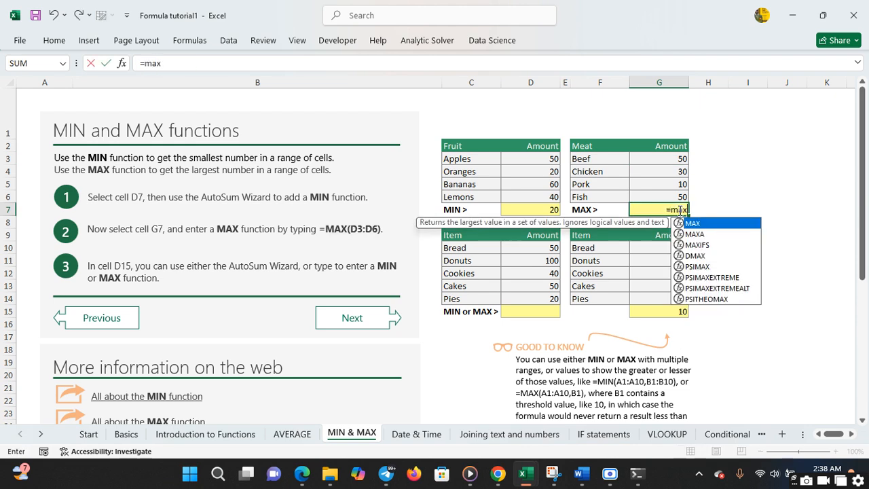
type("(")
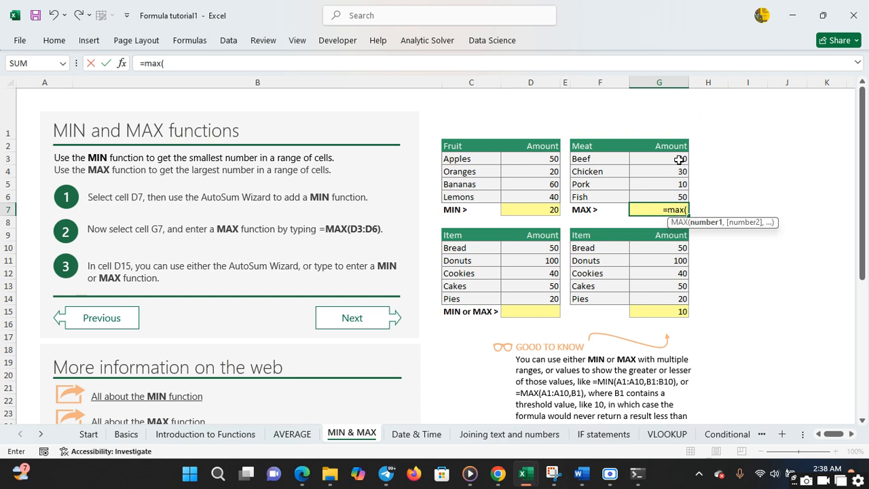
left_click_drag(679, 160, 679, 195)
key("Return")
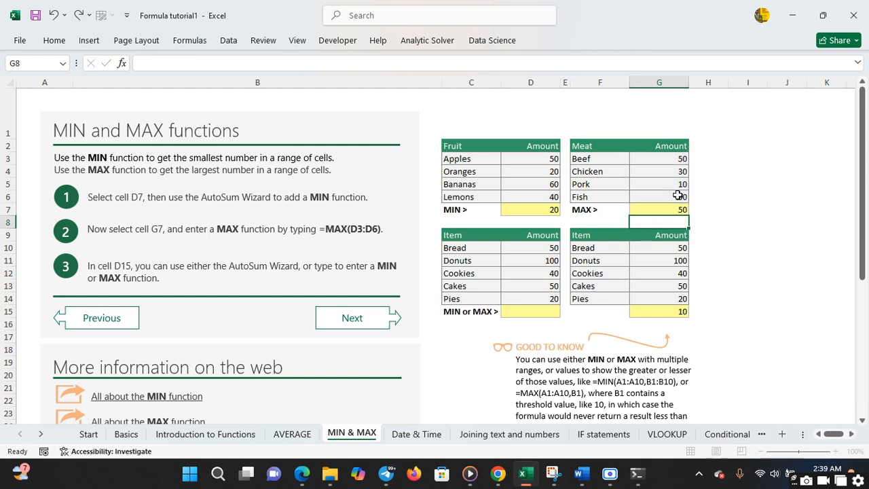
Try to get the minimum or maximum Item amount in D15 with the formula =Max or min (D10:D14)
left_click(527, 313)
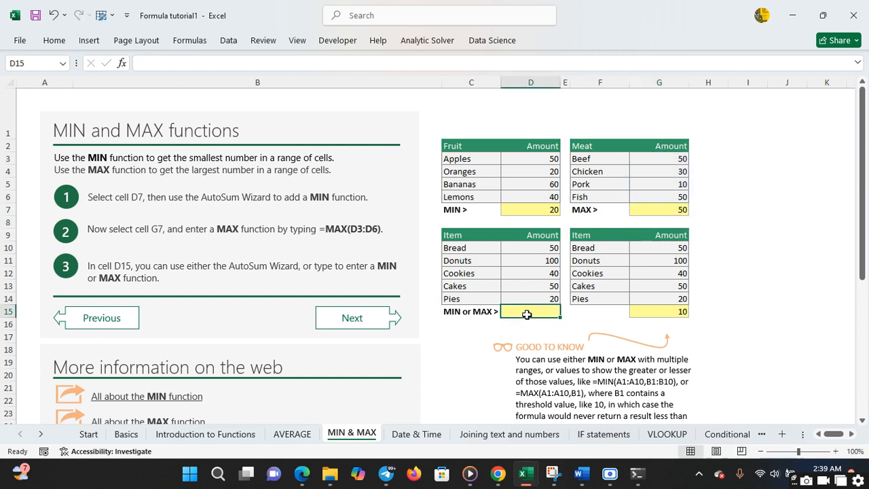
type("=")
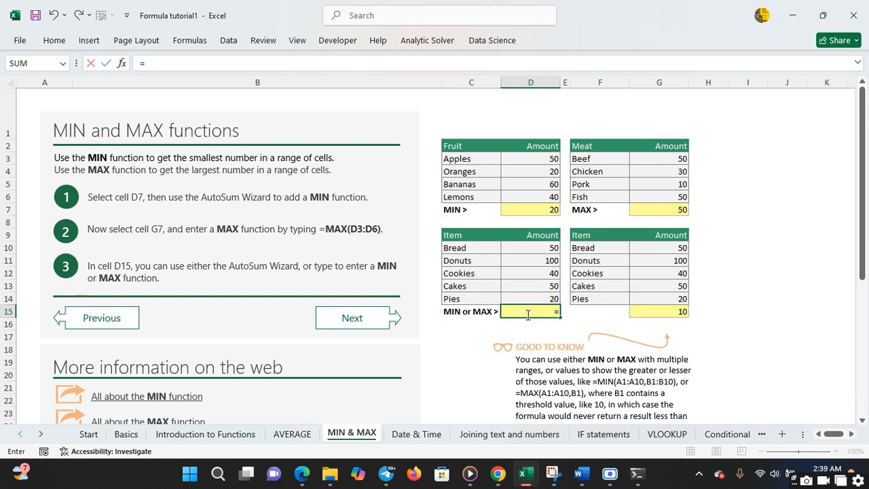
type("Max")
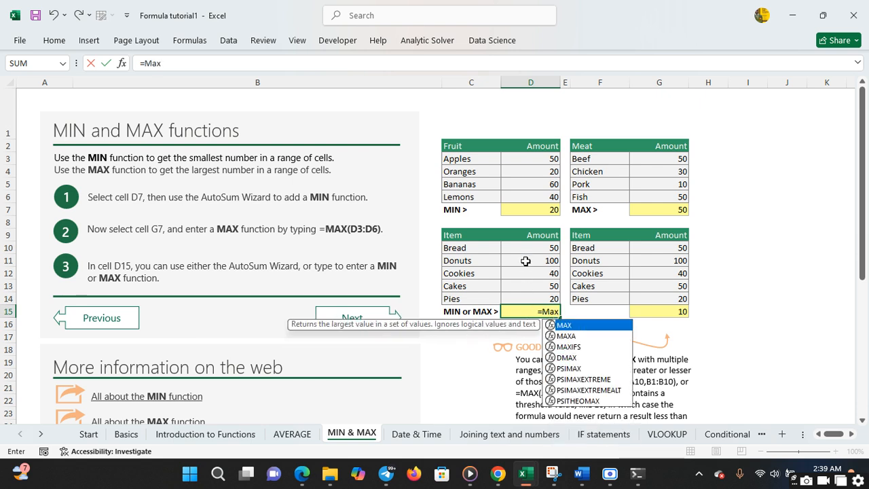
key("Escape")
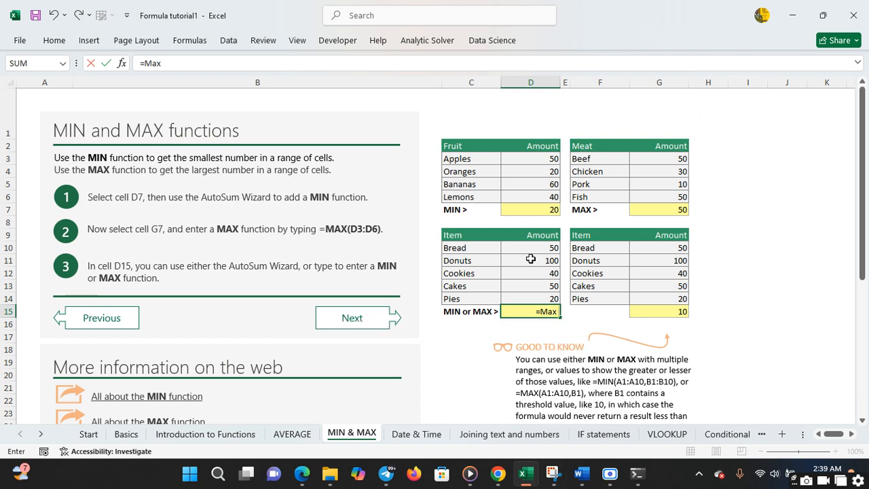
type("or")
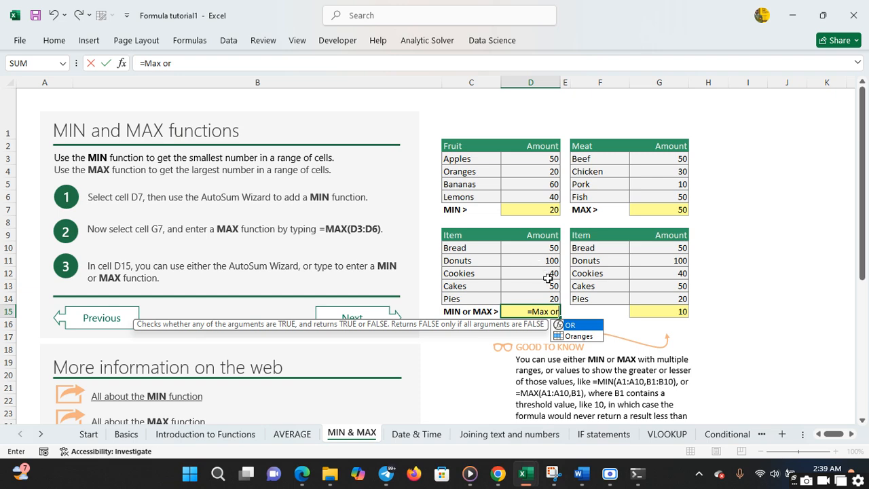
type(" min")
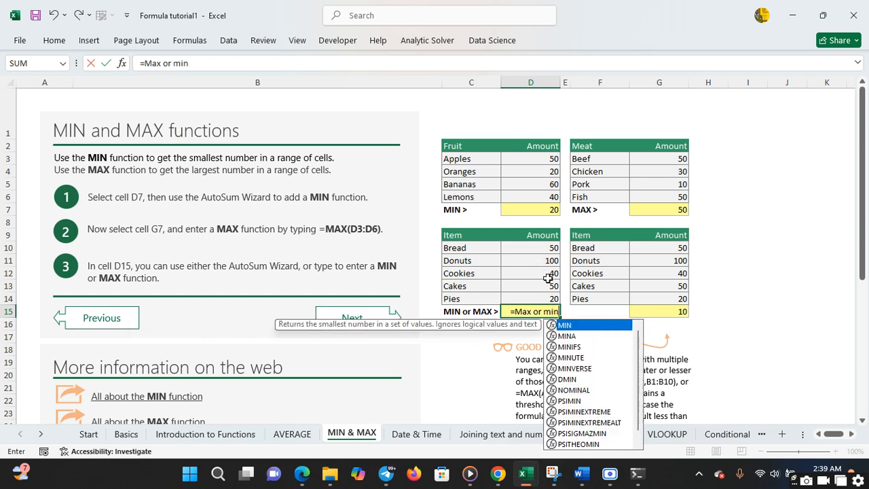
type(" (")
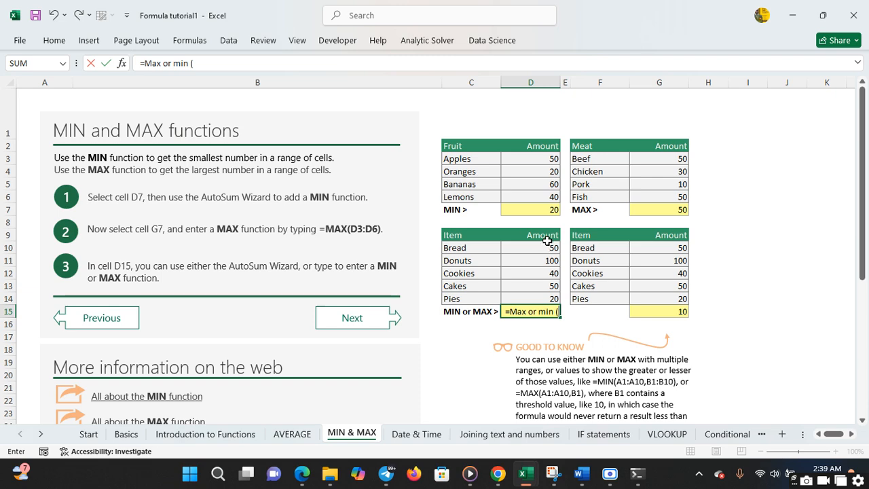
left_click(547, 248)
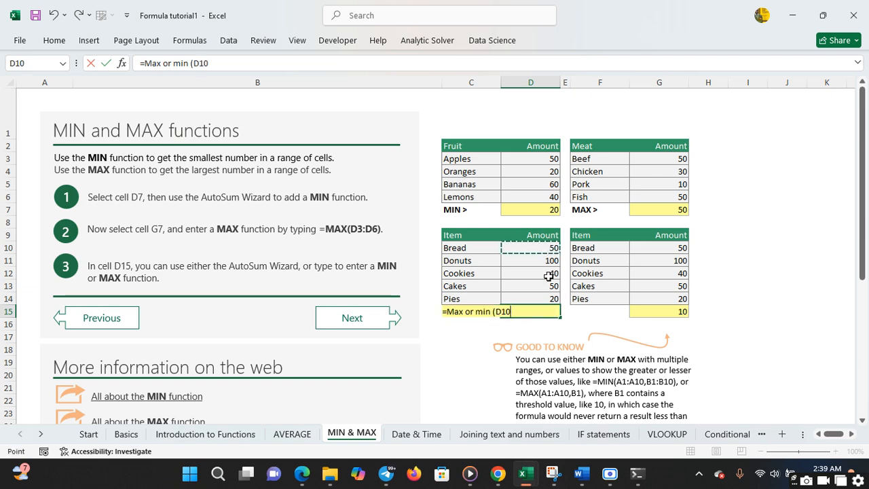
left_click_drag(549, 275, 552, 299)
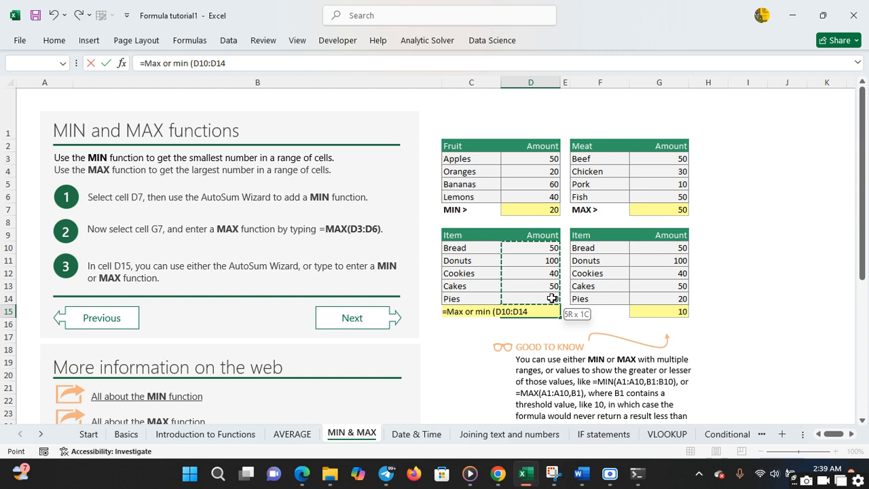
key("Return")
Replace the formula in D15 with a MAX function over the Item amounts in D10:D14
left_click(548, 311)
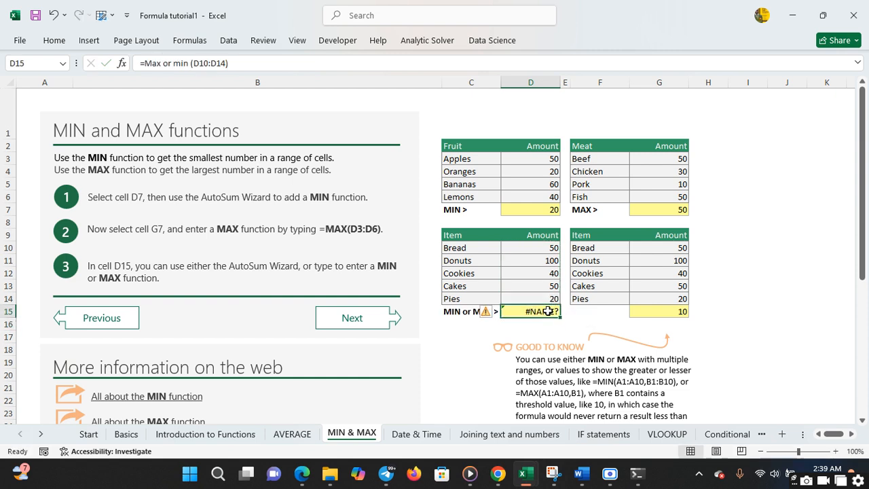
double_click(548, 311)
key("BackSpace")
key("BackSpace")
key("BackSpace")
key("BackSpace")
key("BackSpace")
key("BackSpace")
key("BackSpace")
key("BackSpace")
key("BackSpace")
key("BackSpace")
key("BackSpace")
key("BackSpace")
key("BackSpace")
key("BackSpace")
key("BackSpace")
key("BackSpace")
key("BackSpace")
key("BackSpace")
key("BackSpace")
key("BackSpace")
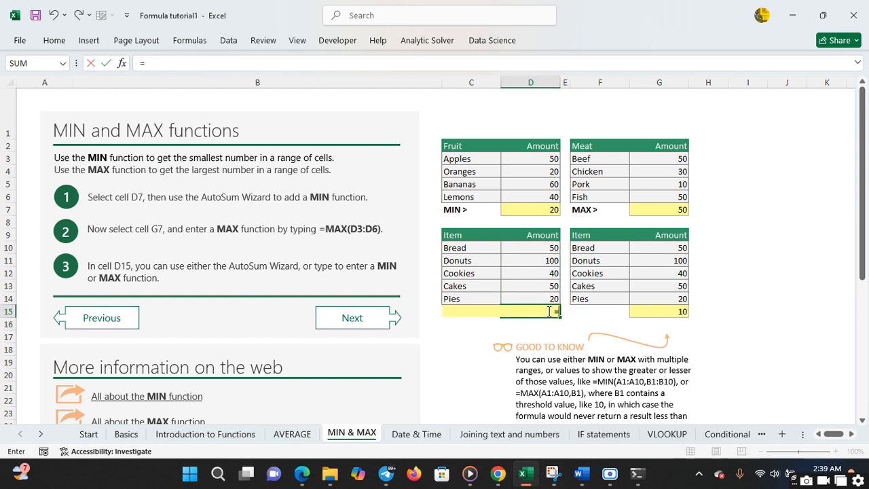
type("max")
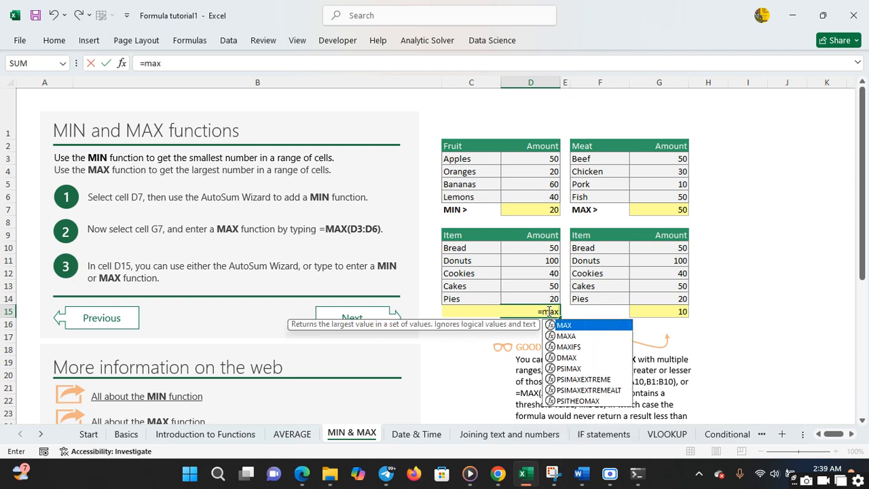
type("(")
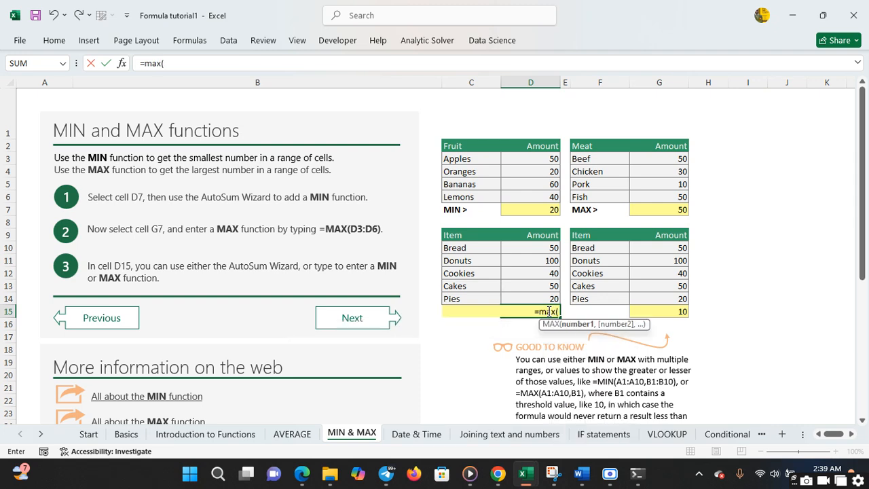
left_click(552, 248)
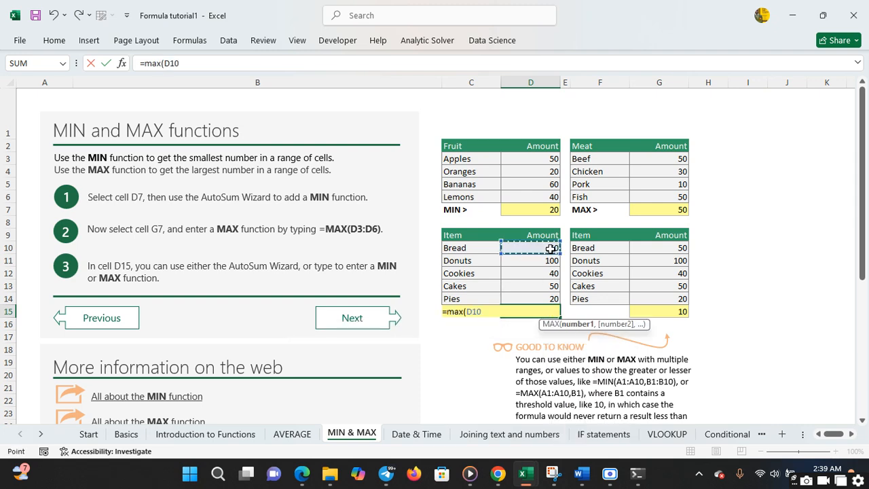
left_click(549, 299, "shift")
key("Return")
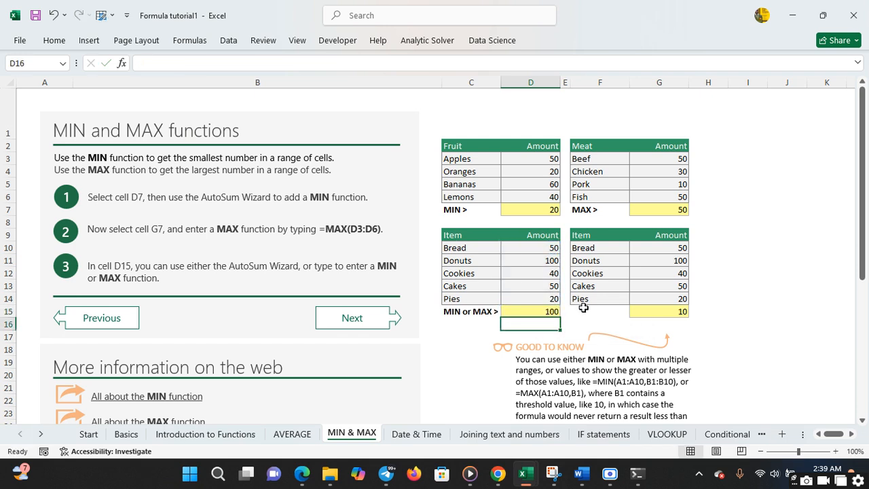
On the Date & Time sheet, enter =TODAY() in D6 for today's date
left_click(411, 435)
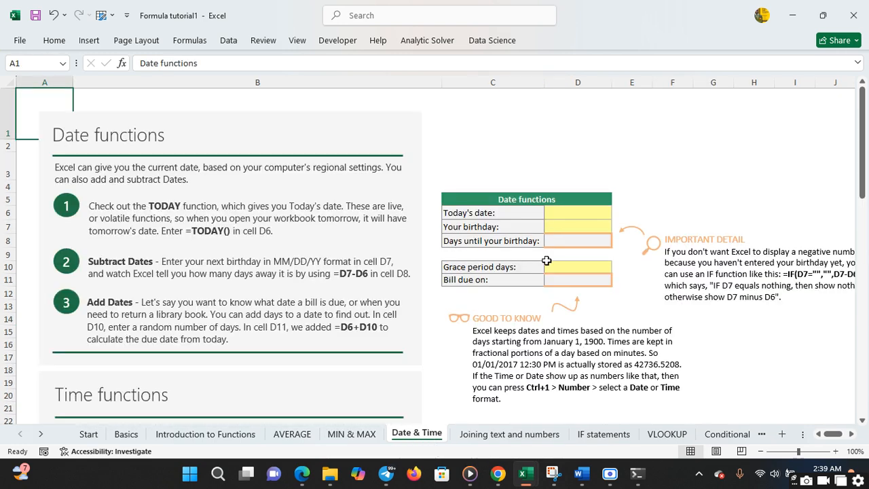
left_click(560, 212)
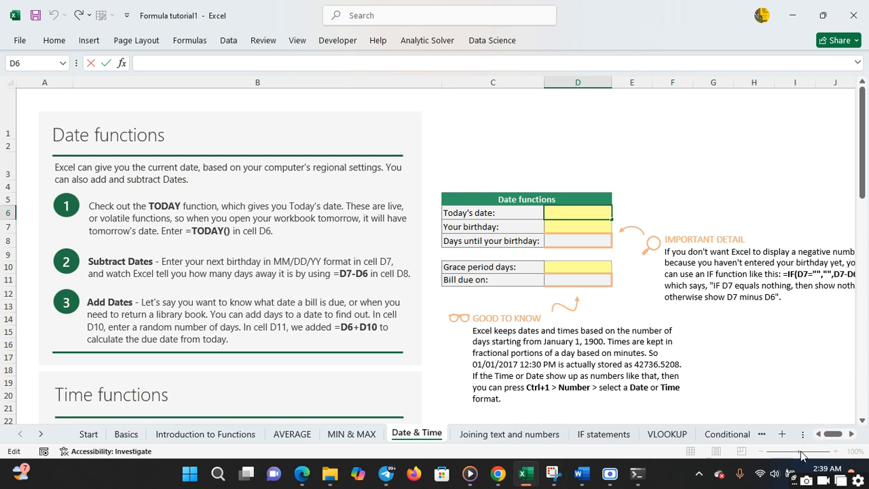
left_click(725, 345)
left_click_drag(802, 452, 806, 453)
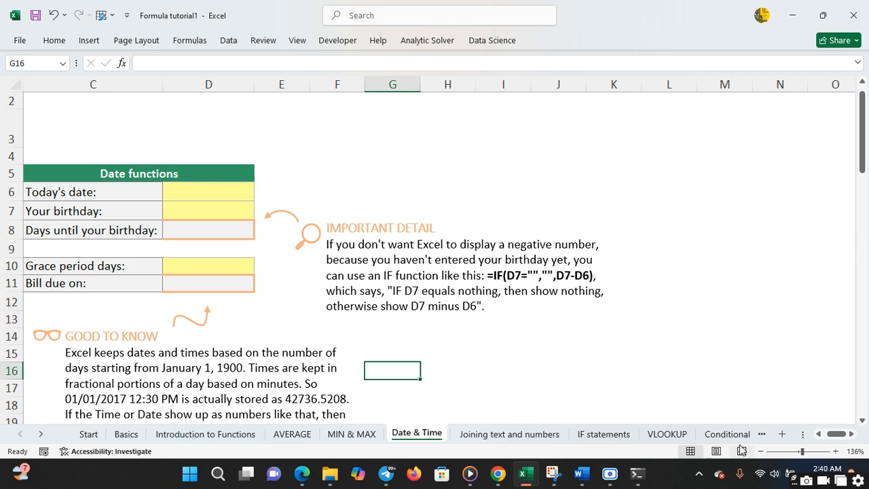
left_click(817, 435)
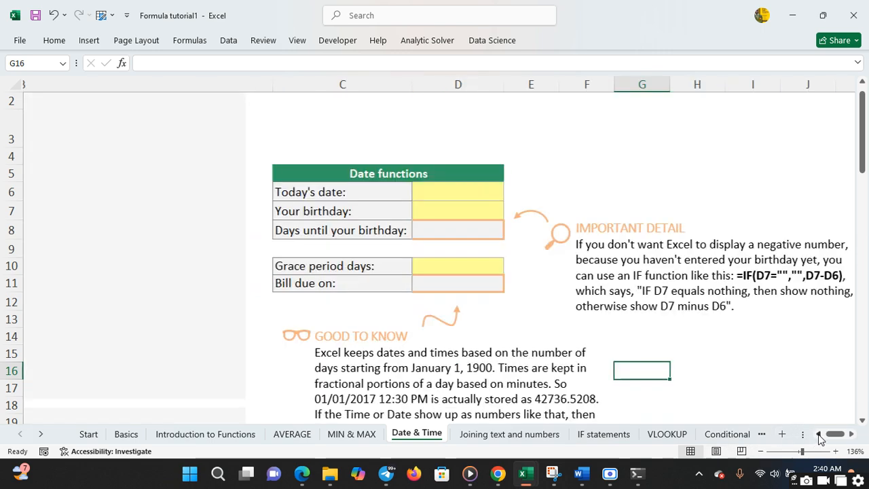
left_click(678, 190)
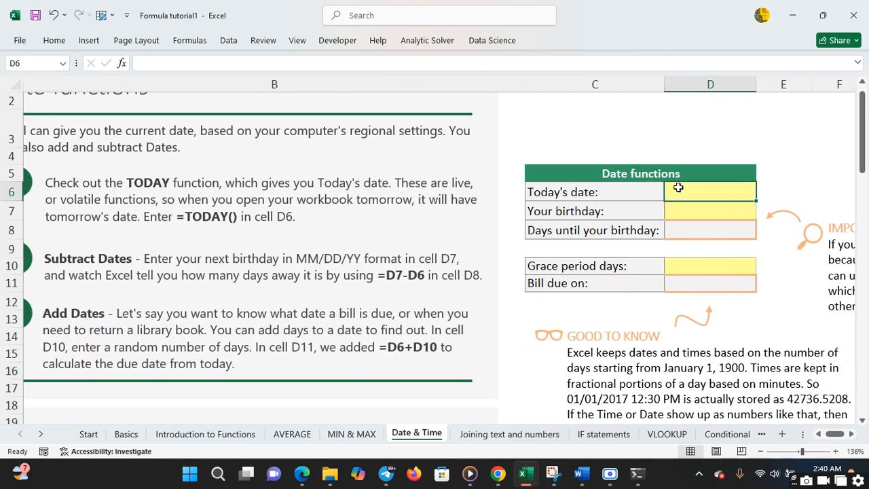
type("=")
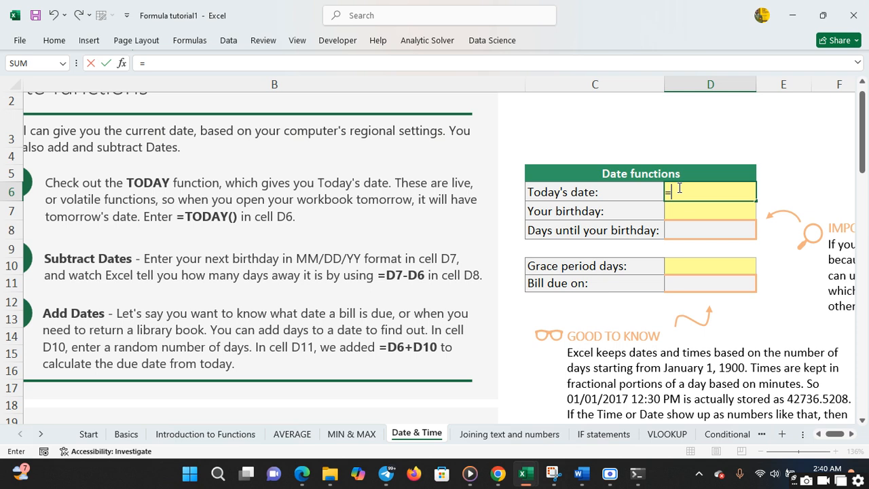
type("to")
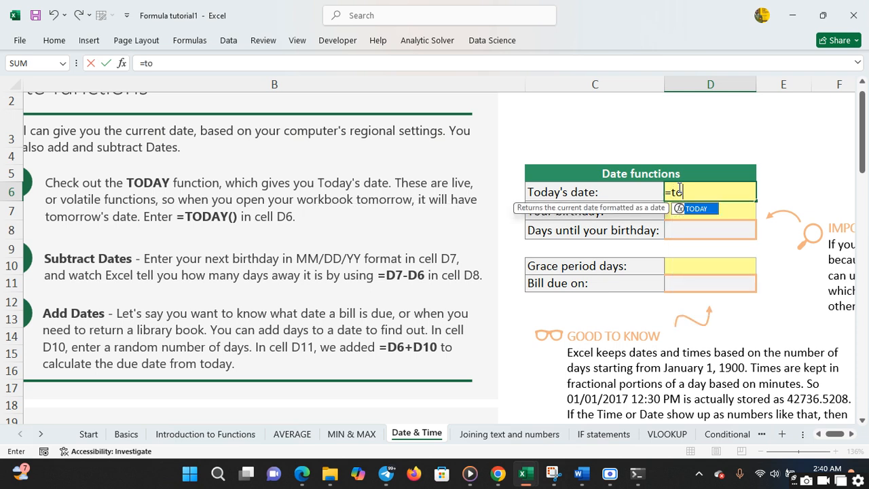
type("day()")
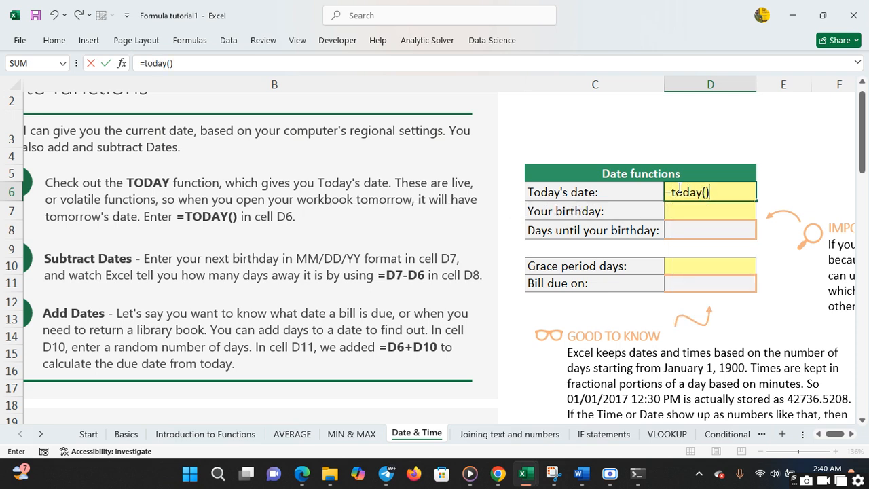
key("Return")
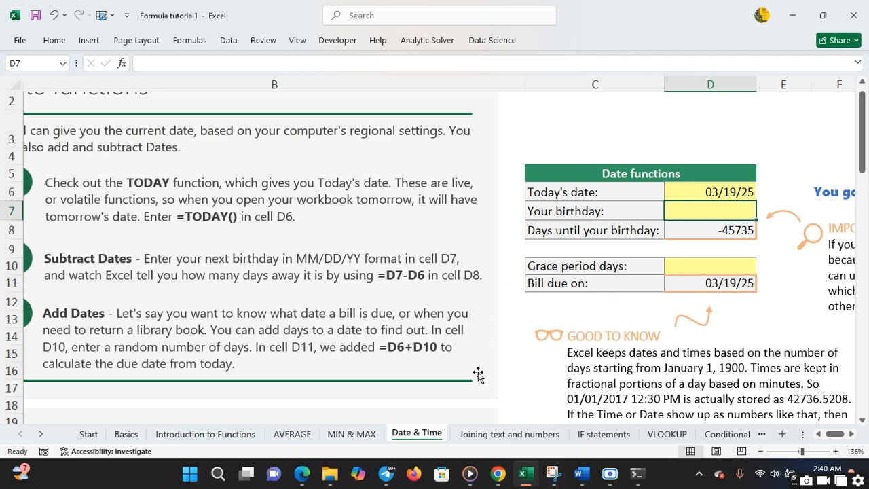
On the Joining text and numbers sheet, enter =C4&", "&D4 in E4 and fill the formula down to E10
left_click(477, 436)
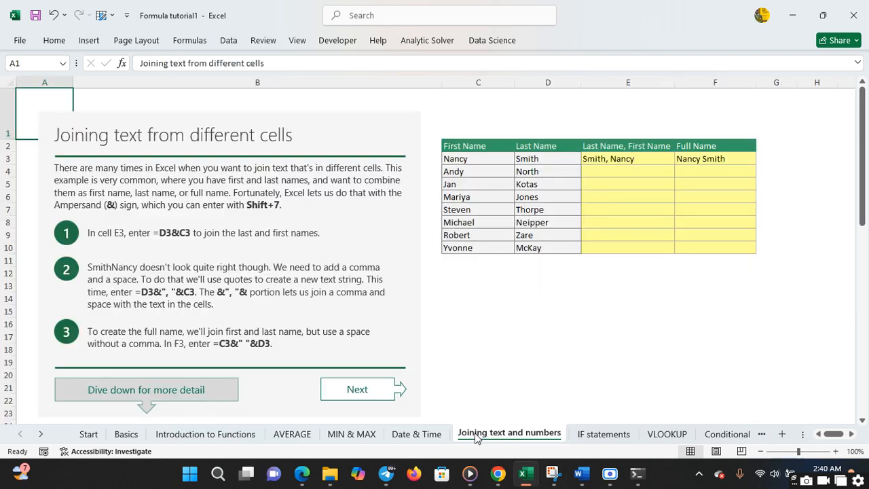
left_click(611, 171)
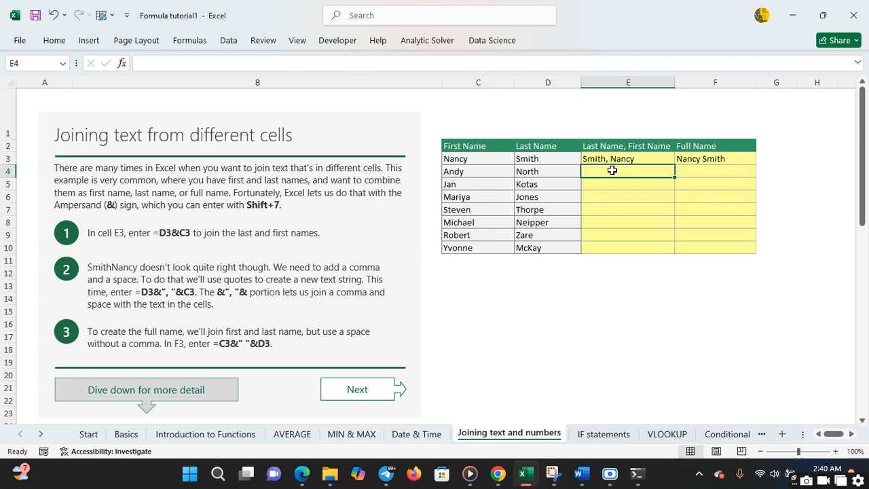
type("=")
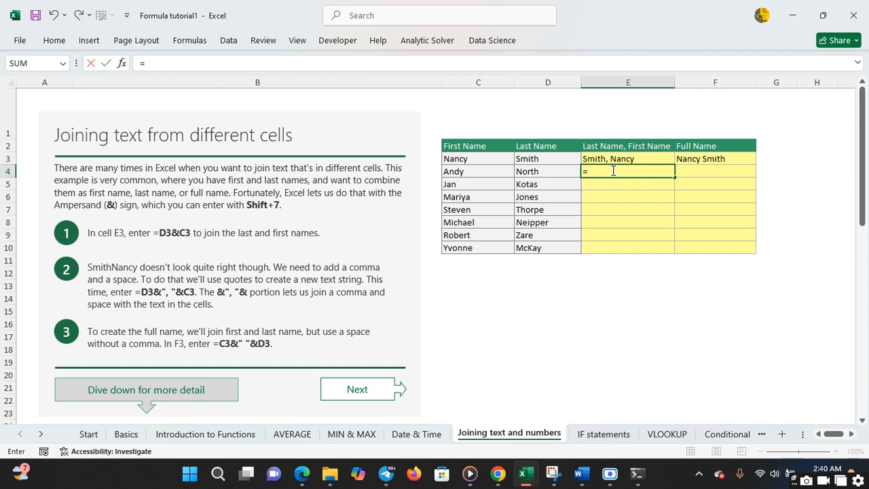
left_click(494, 173)
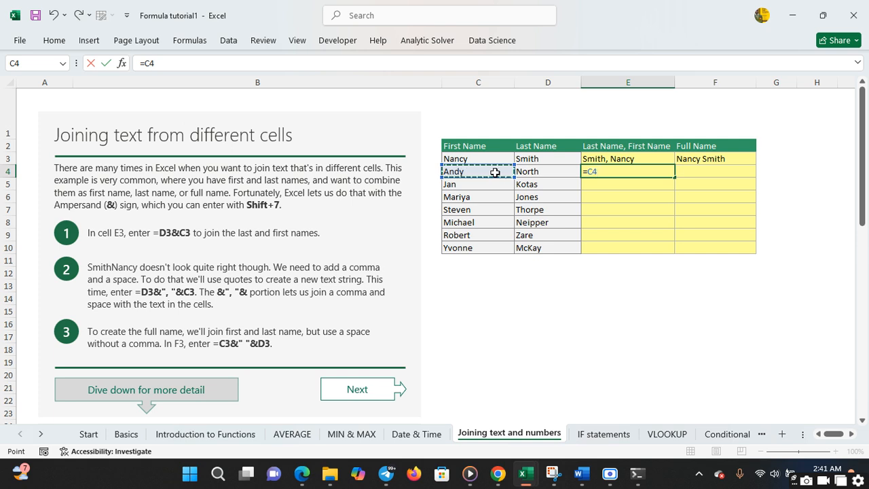
type("&")
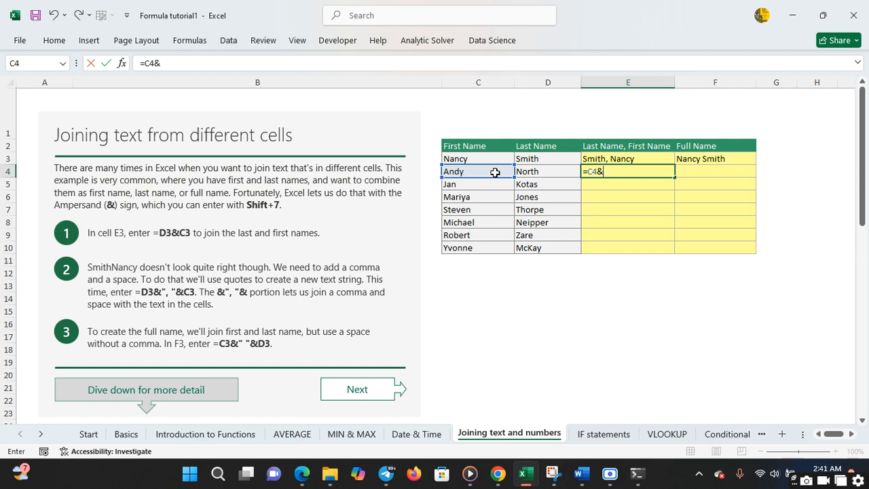
type("\",")
type("\"&")
left_click(527, 169)
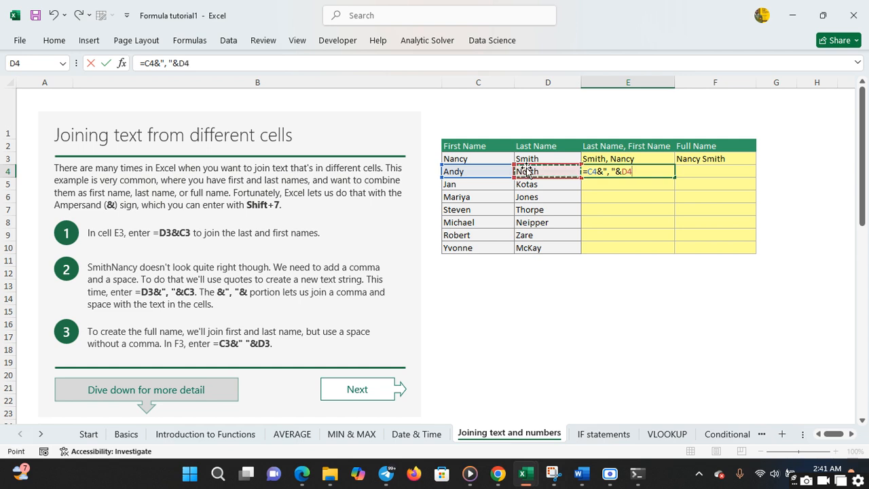
key("Return")
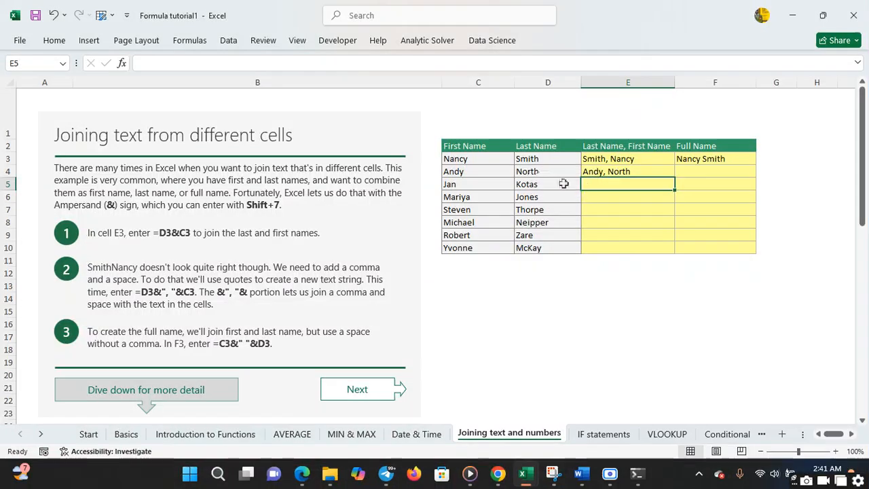
left_click(638, 173)
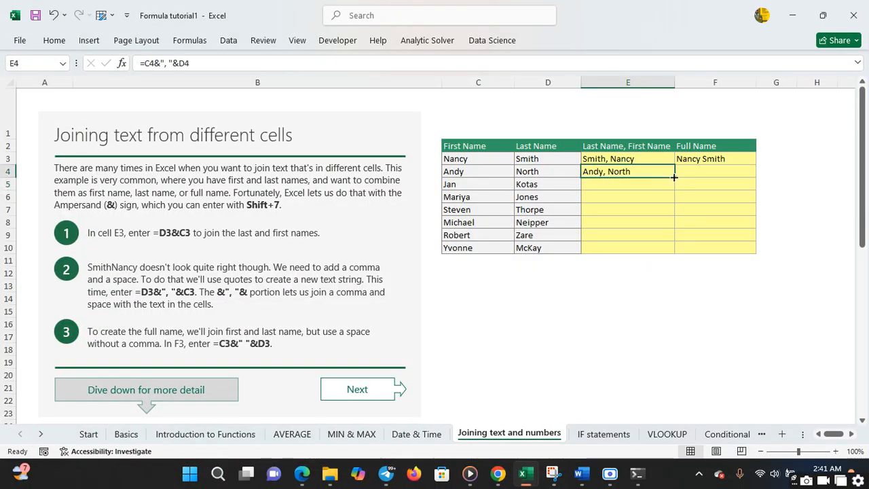
left_click_drag(674, 177, 674, 252)
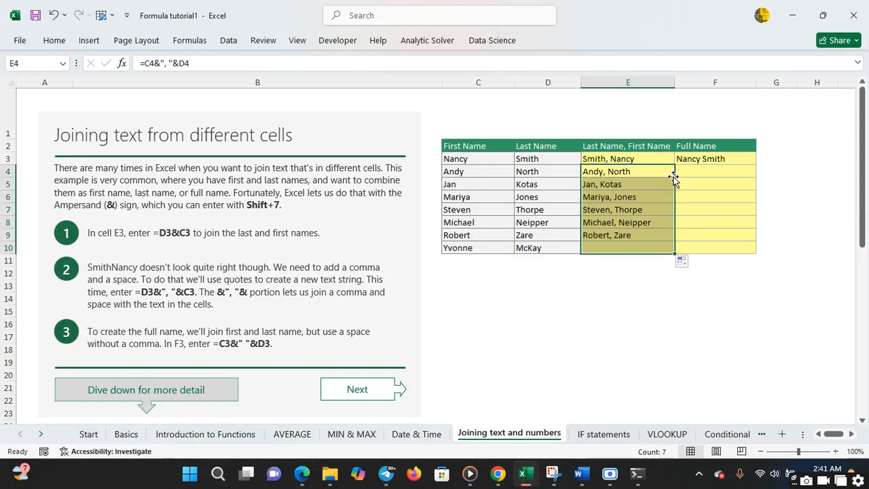
Enter =C4&" "&D4 in F4 to build the full name and fill the formula down to F10
left_click(713, 163)
left_click(715, 171)
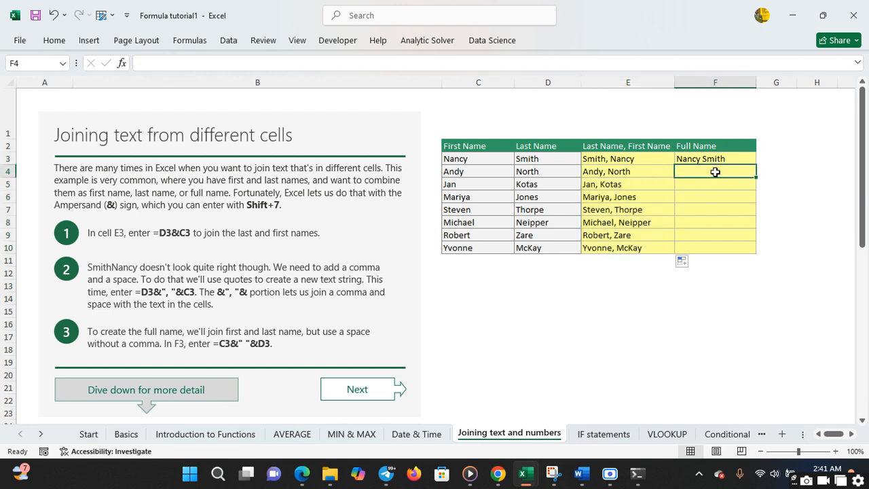
type("=")
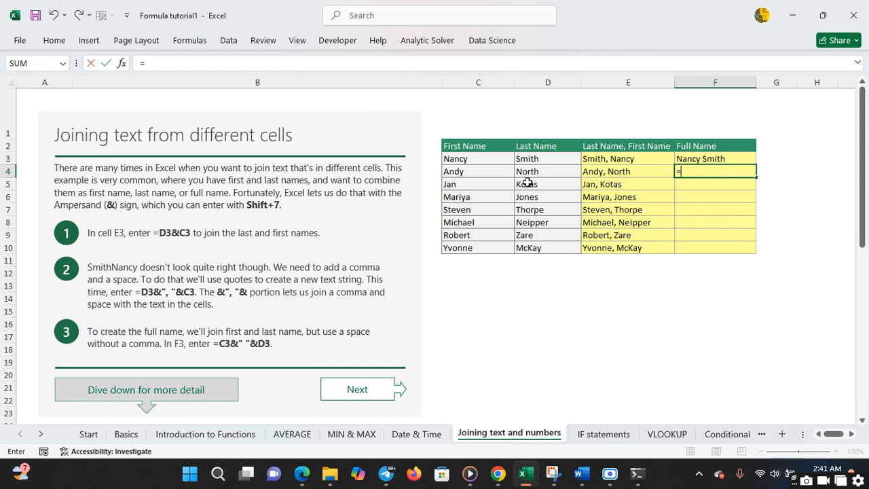
left_click(479, 170)
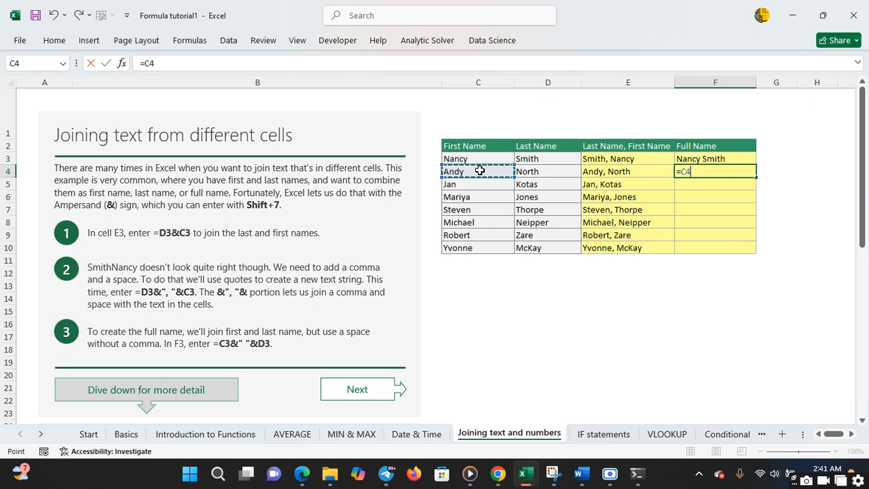
type("&")
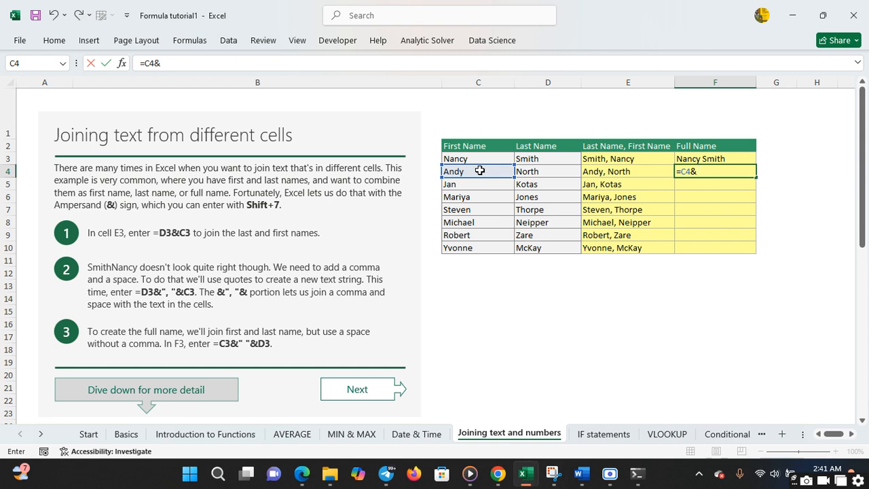
type("\" \"&")
left_click(522, 171)
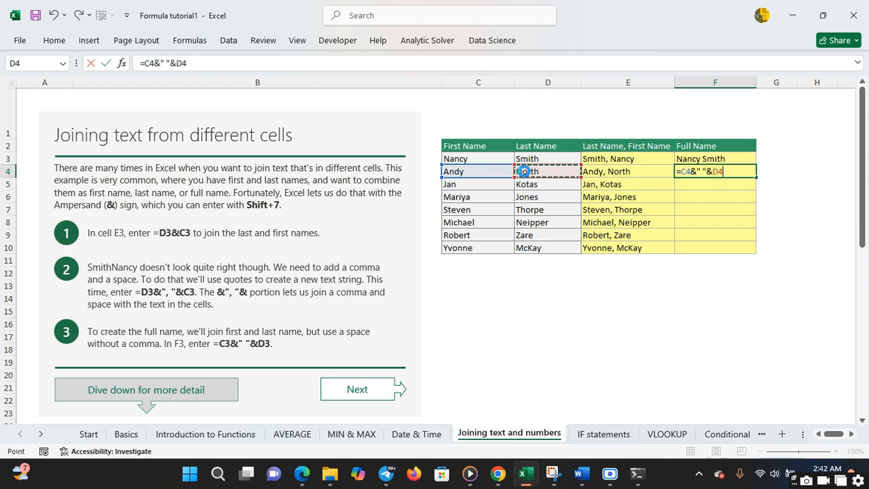
key("Return")
left_click(729, 171)
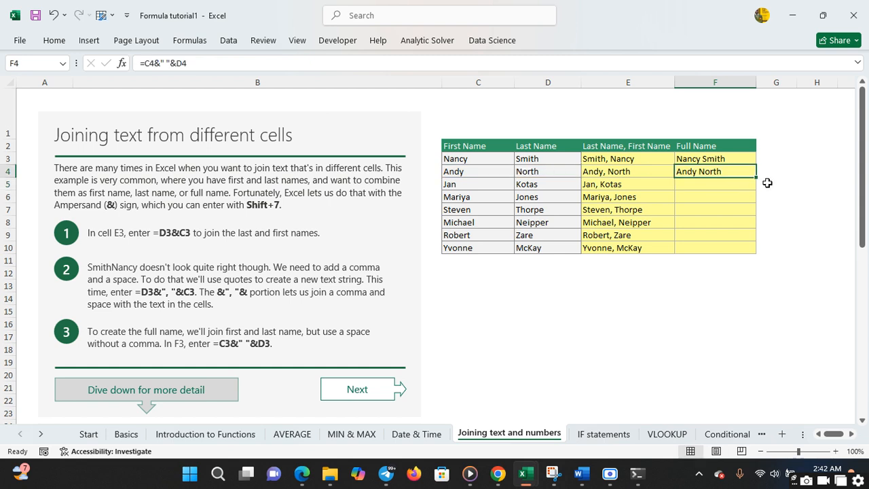
double_click(757, 177)
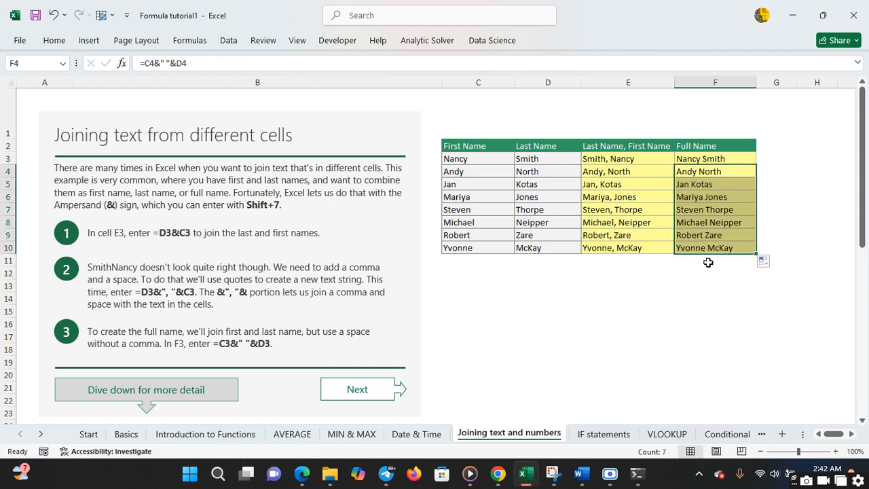
left_click(704, 326)
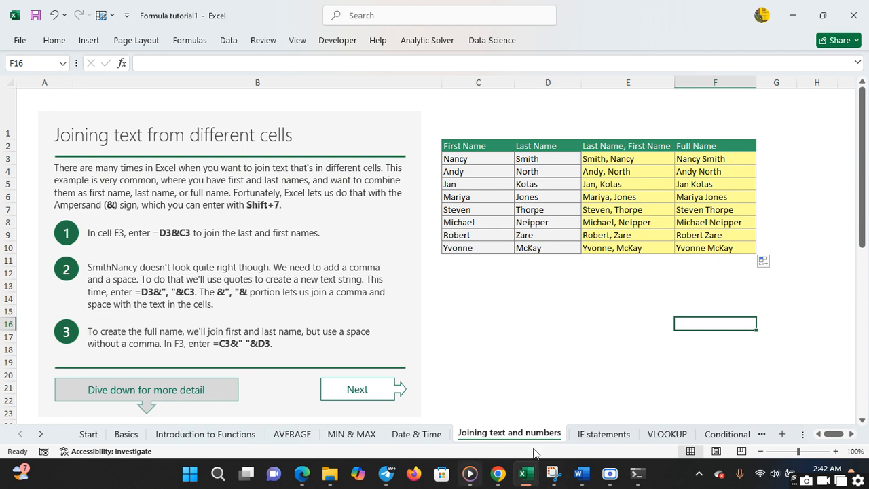
On the IF statements sheet, review the example formula in D12 and start an IF formula in D9
left_click(604, 434)
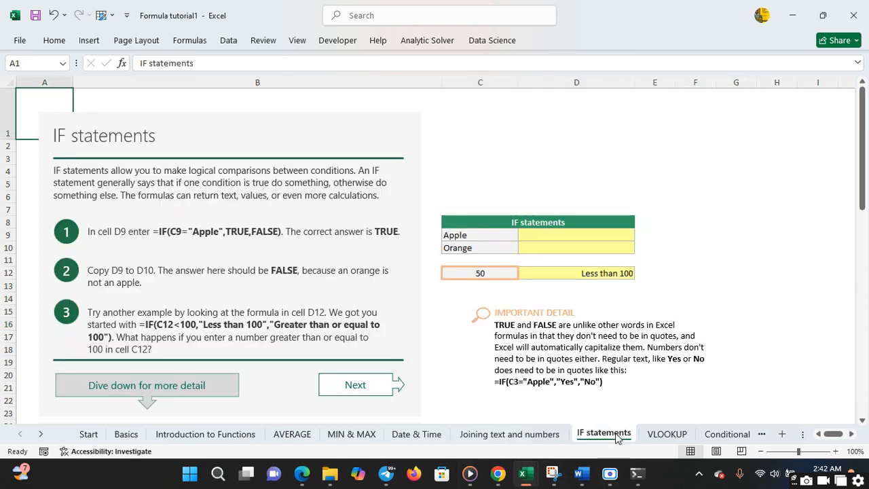
left_click(543, 235)
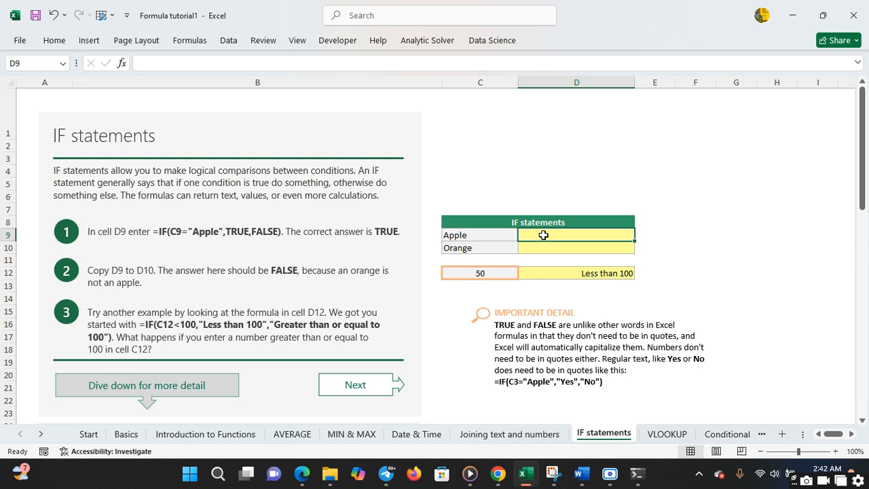
left_click(516, 276)
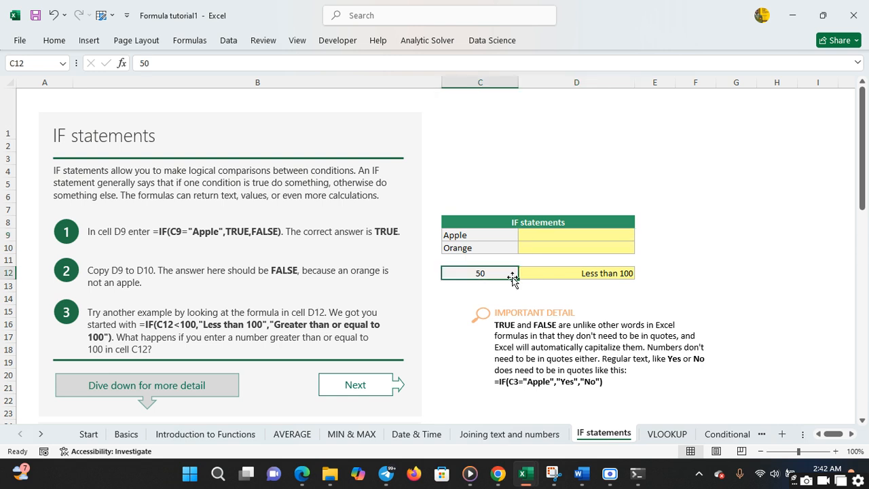
left_click(552, 273)
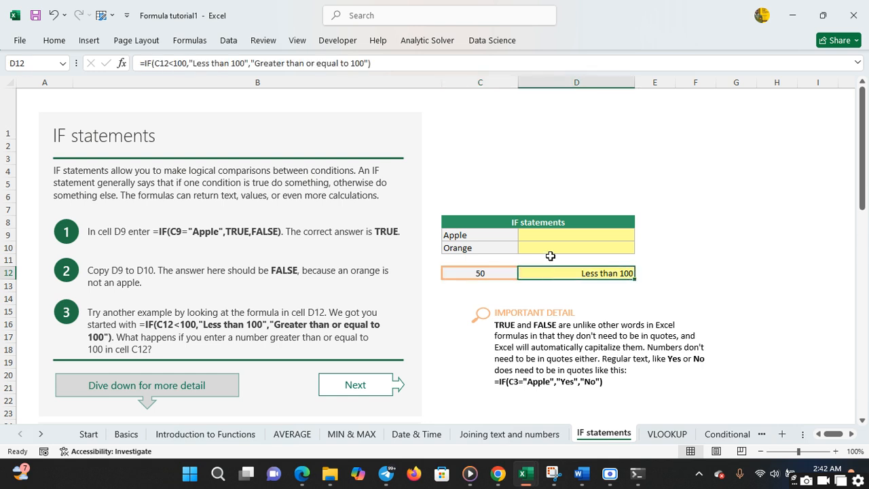
left_click(548, 235)
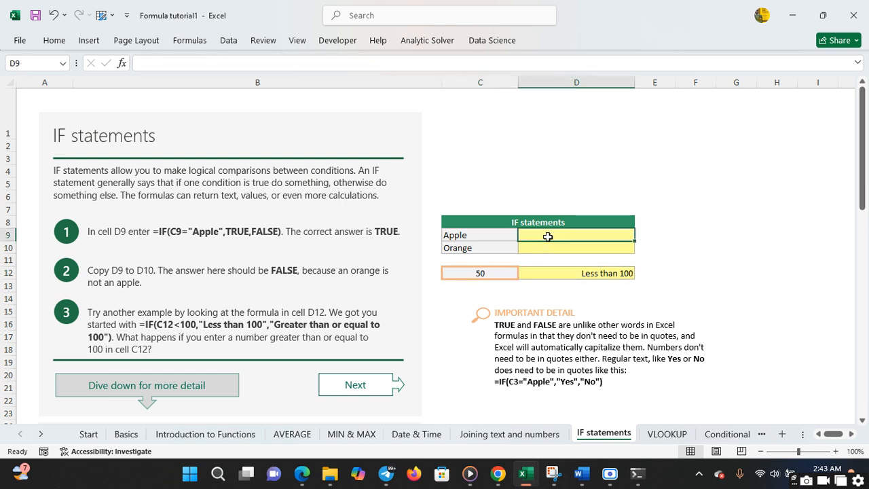
type("=If")
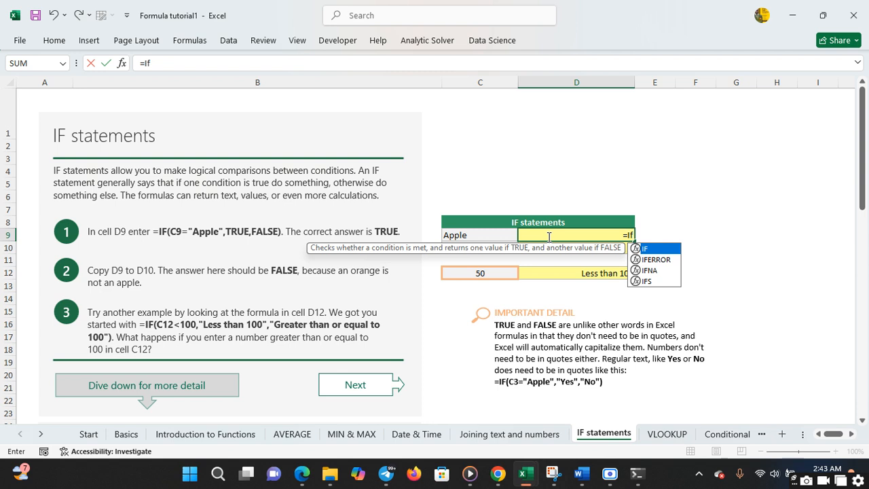
left_click(207, 66)
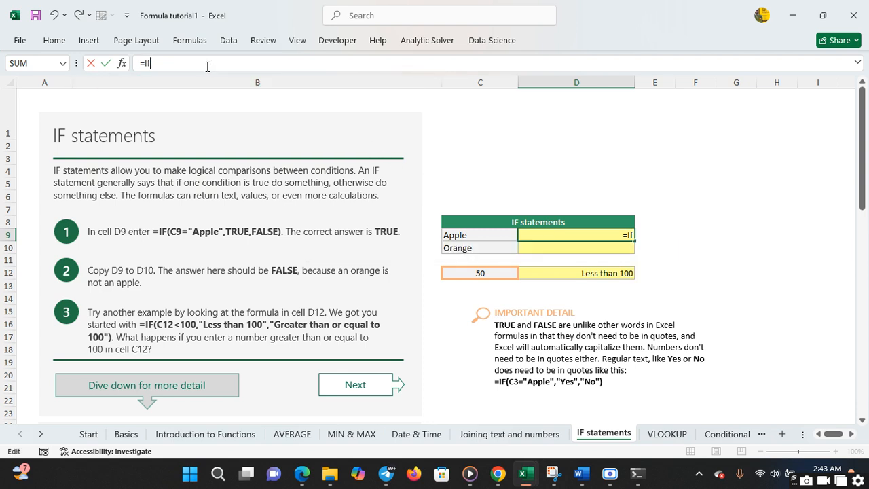
type("(")
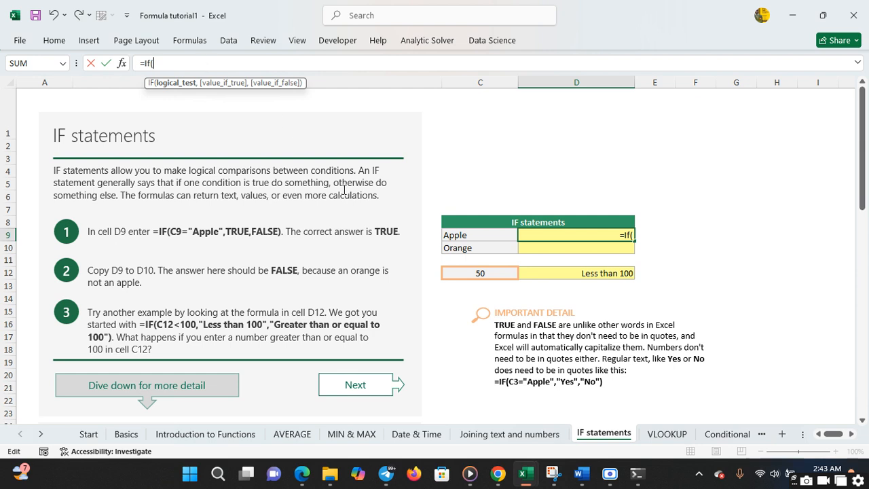
left_click(450, 236)
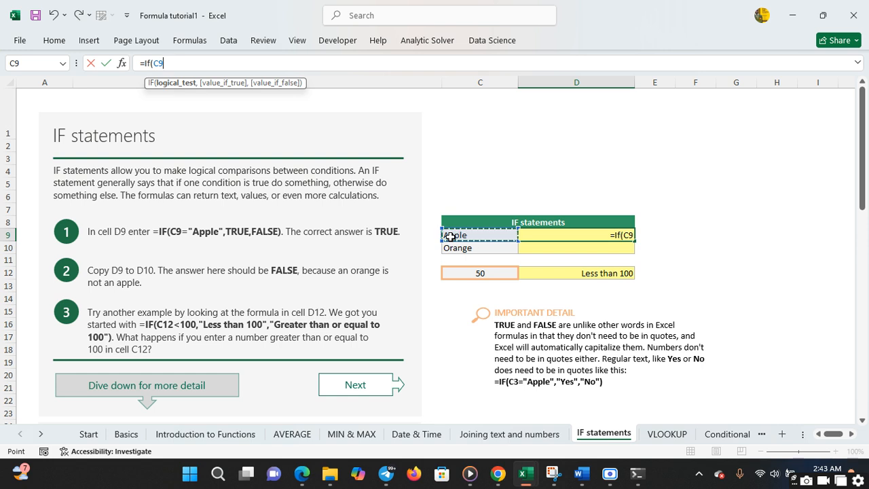
left_click(486, 273)
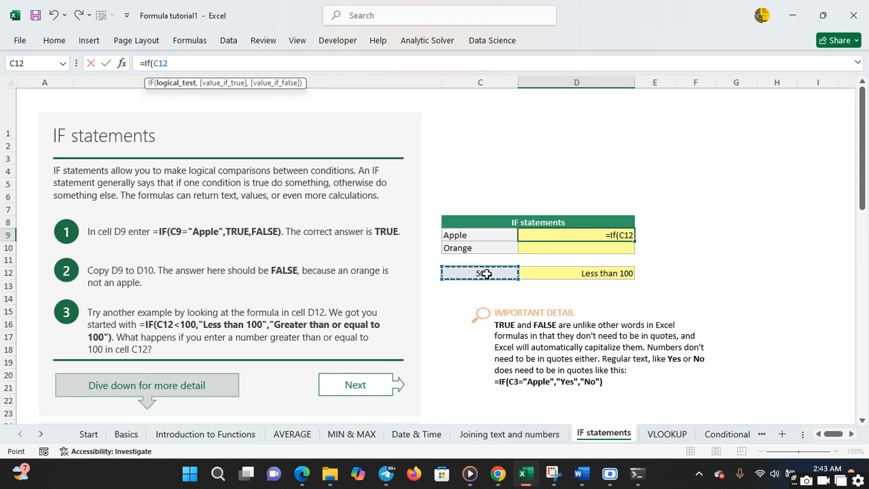
type("<")
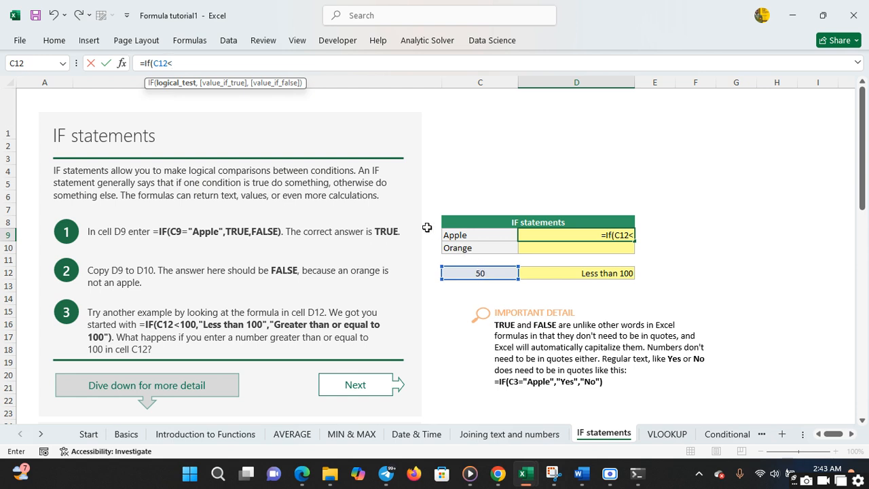
type("100,")
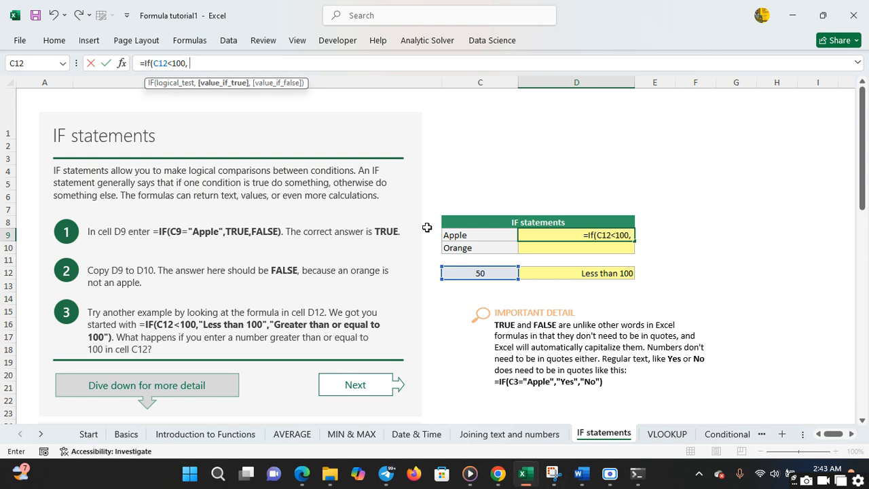
type(" \" less")
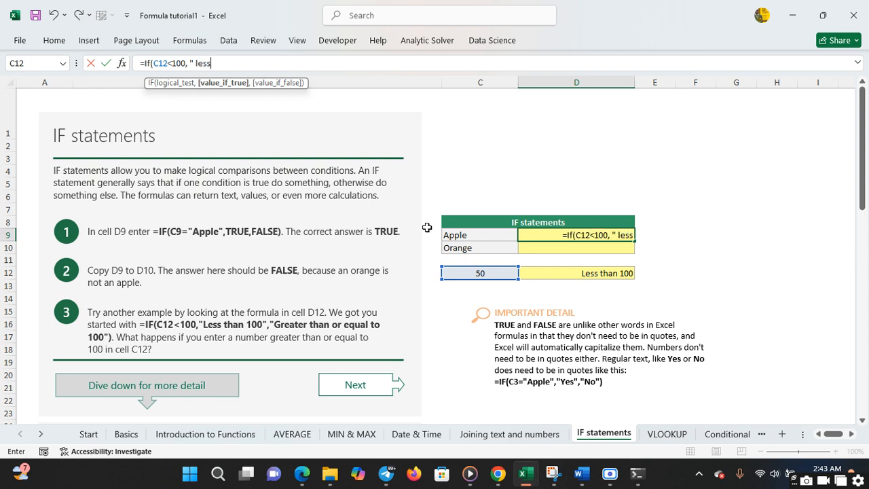
type(" than")
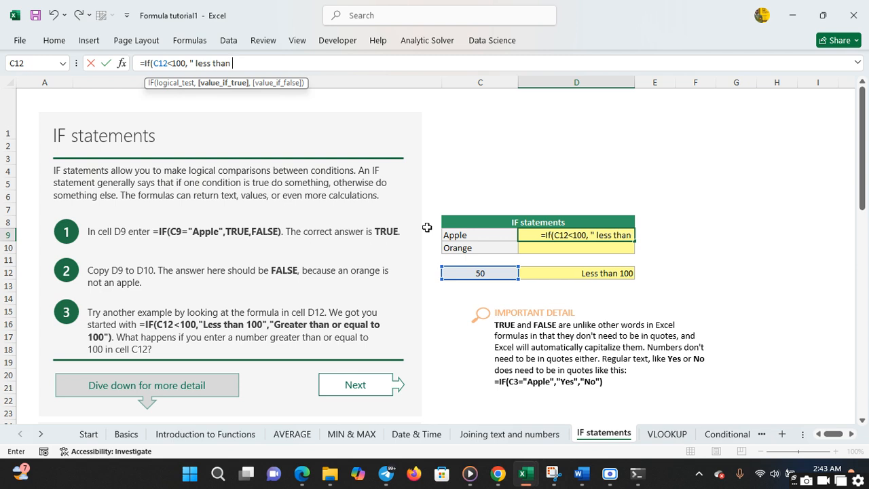
type(" 100")
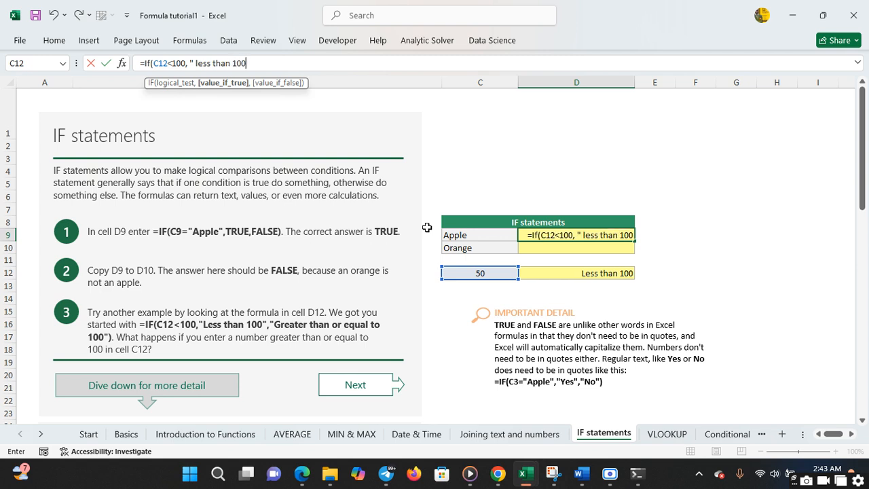
type(",")
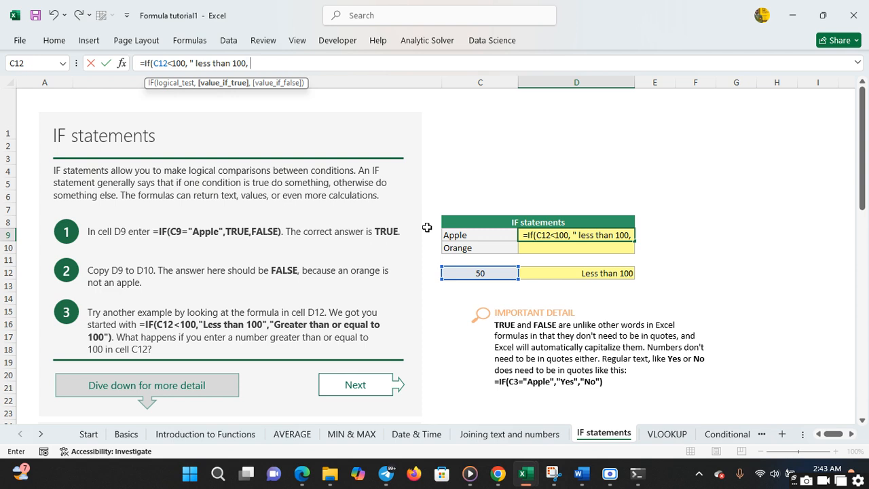
key("BackSpace")
key("BackSpace")
key("BackSpace")
key("BackSpace")
key("BackSpace")
key("BackSpace")
key("BackSpace")
key("BackSpace")
key("BackSpace")
key("BackSpace")
key("BackSpace")
key("BackSpace")
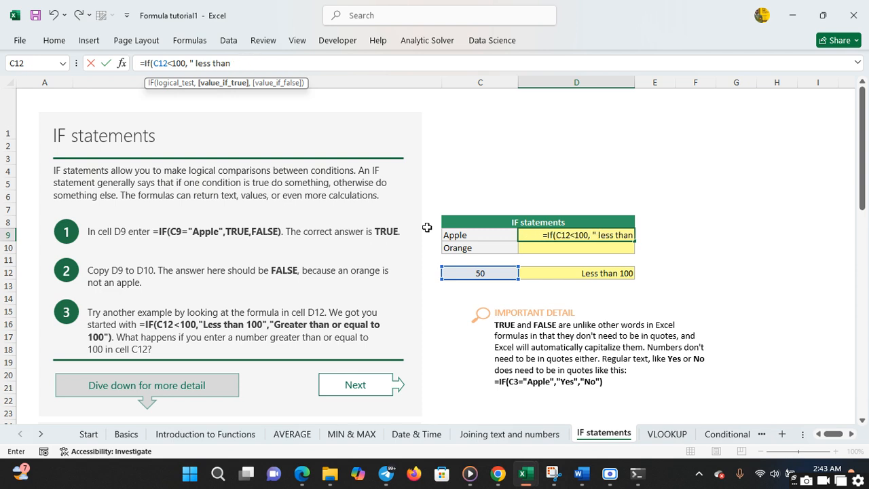
key("BackSpace")
key("BackSpace")
key("BackSpace")
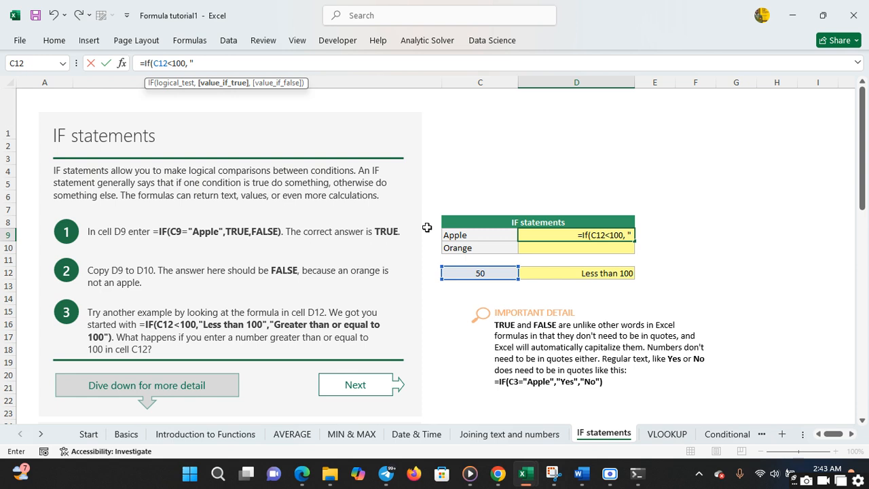
key("BackSpace")
key("BackSpace")
key("BackSpace")
key("BackSpace")
key("BackSpace")
key("BackSpace")
key("BackSpace")
key("BackSpace")
key("BackSpace")
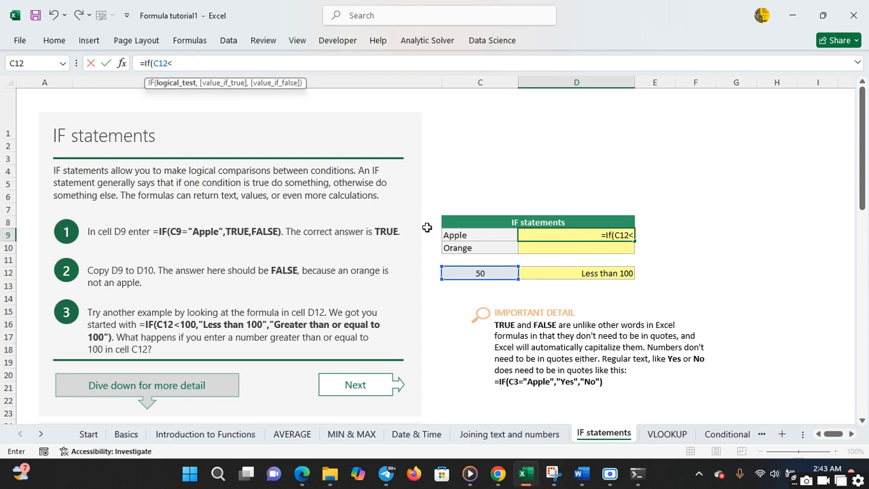
key("BackSpace")
Complete the formula in D9 as =IF(C9="Apple", TRUE,FALSE) to test whether the fruit in C9 is Apple
type("c9")
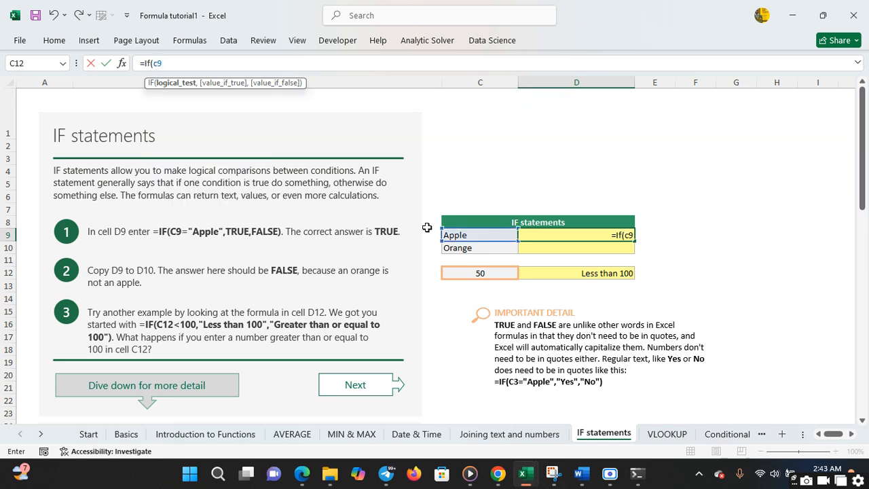
type("=\"aaaaaaaapp")
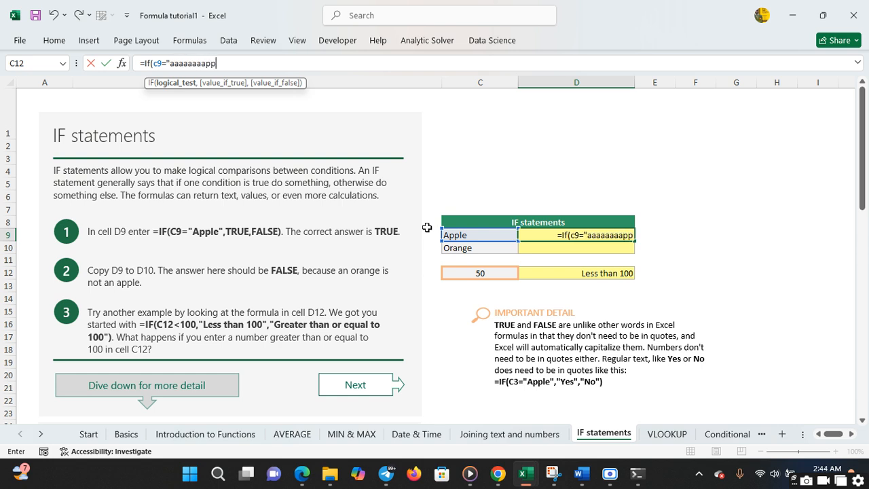
key("BackSpace")
key("BackSpace")
key("BackSpace")
key("BackSpace")
key("BackSpace")
key("BackSpace")
key("BackSpace")
key("BackSpace")
key("BackSpace")
key("BackSpace")
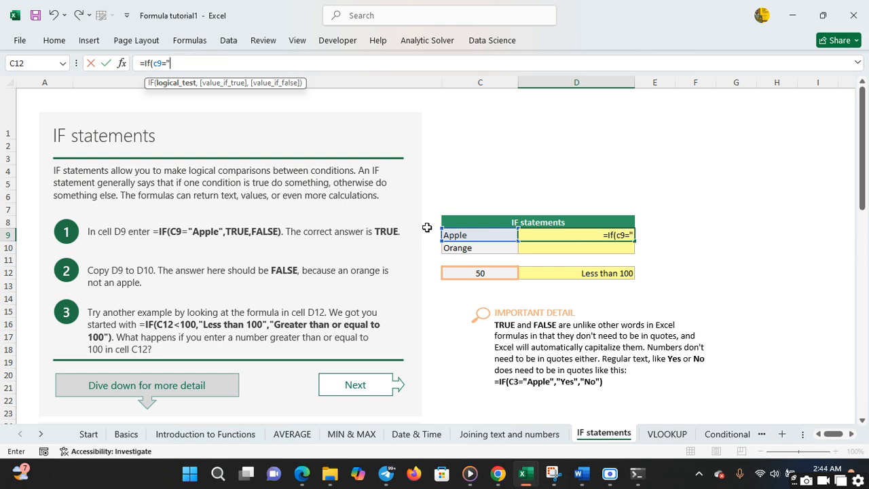
type("Apple")
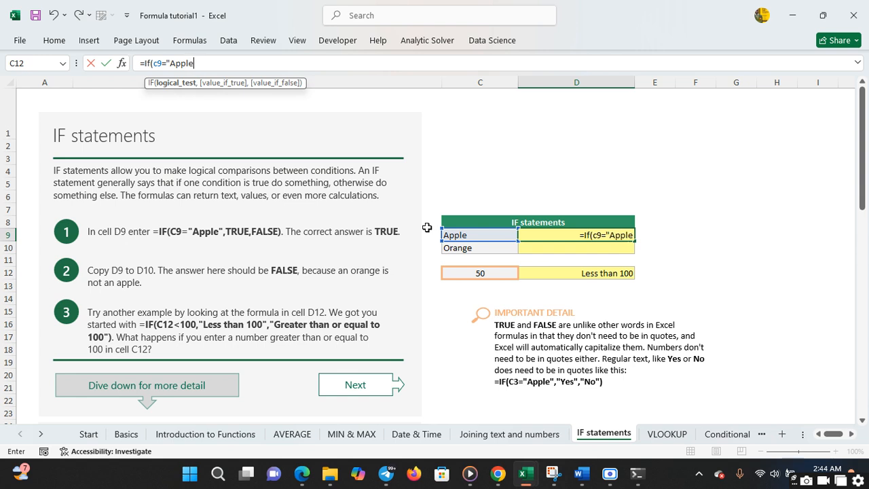
type("\", ")
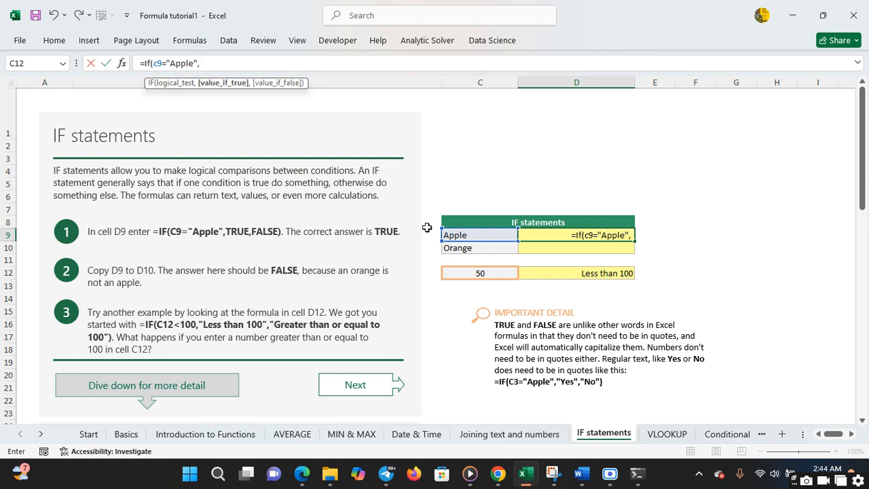
type("true")
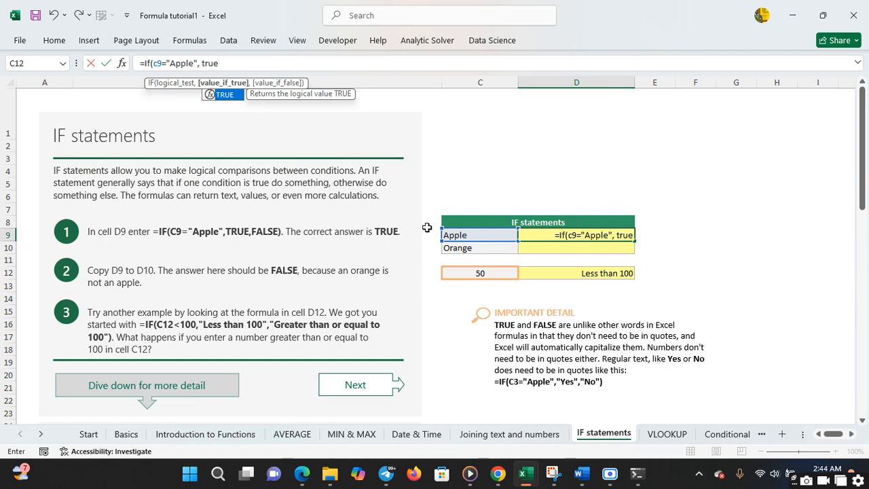
type(",")
type("fal")
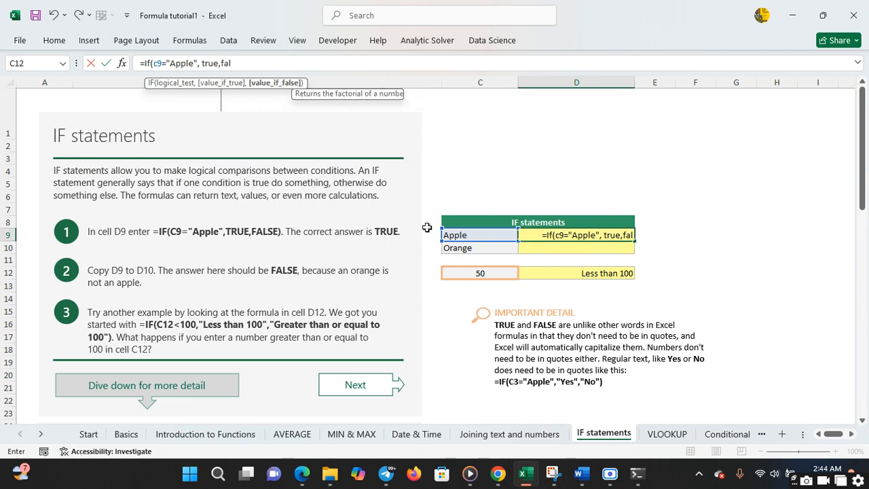
type("se)")
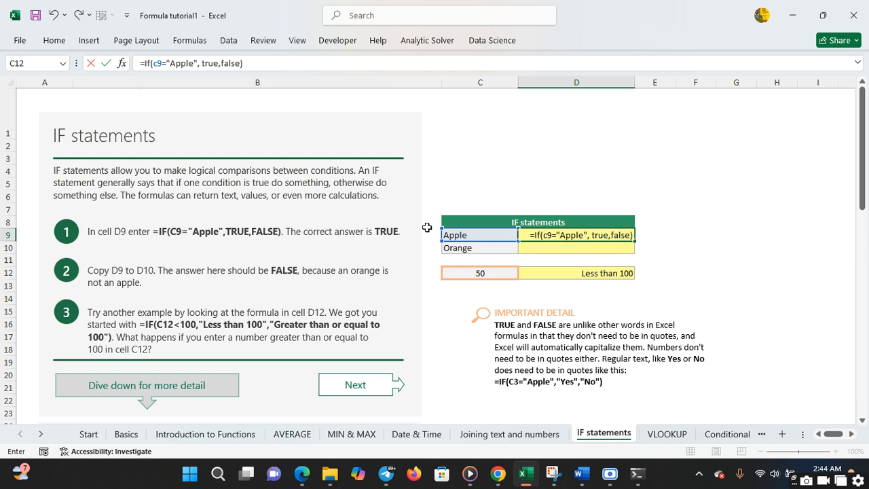
key("Return")
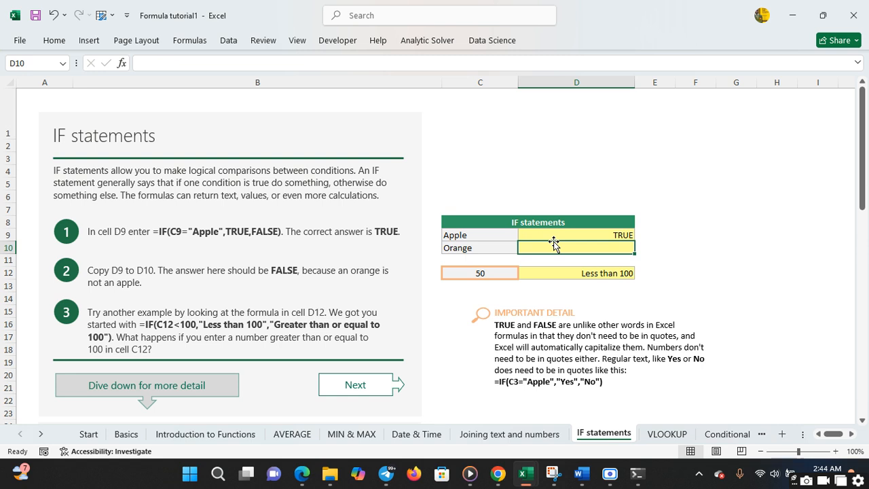
Edit the IF formula in D9 so its logical test refers to C10 instead of C9
left_click(547, 236)
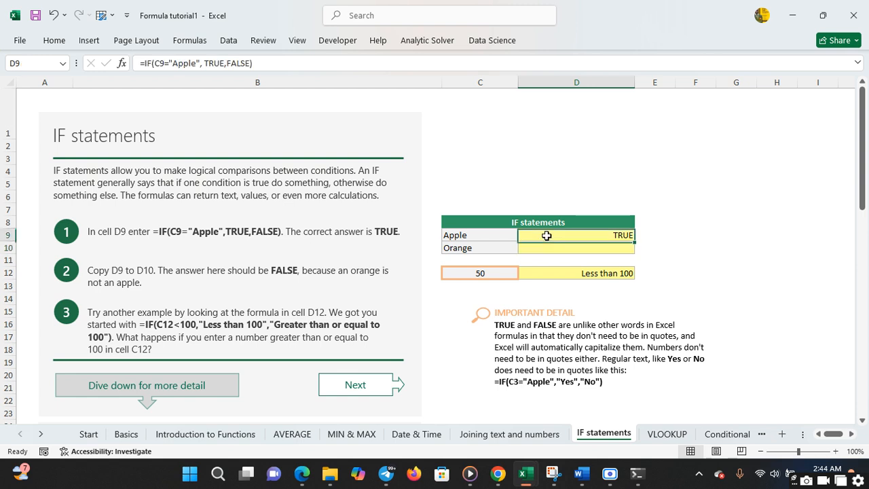
left_click(163, 63)
key("BackSpace")
key("BackSpace")
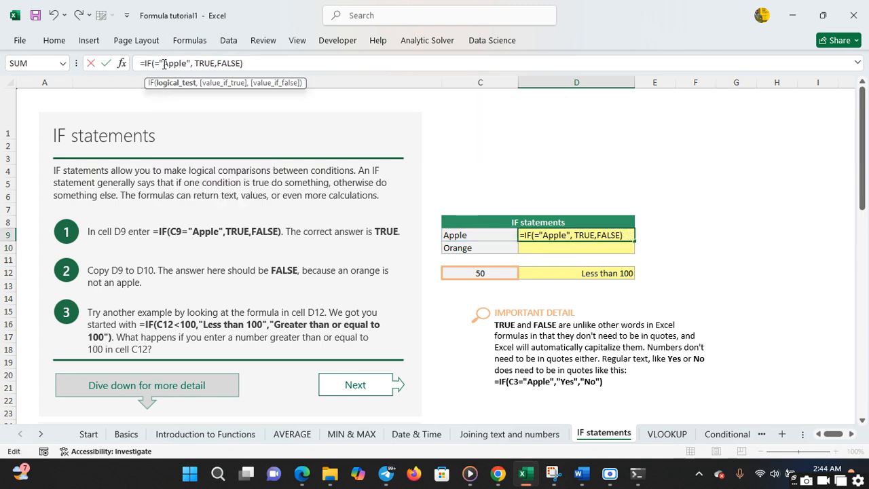
left_click(449, 248)
key("Return")
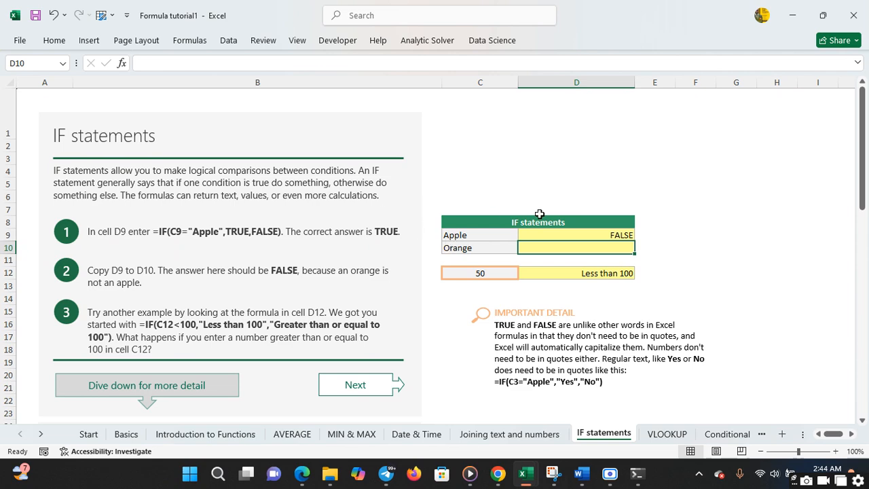
Fill the IF formula from D9 down to D10 and select D10
left_click(547, 237)
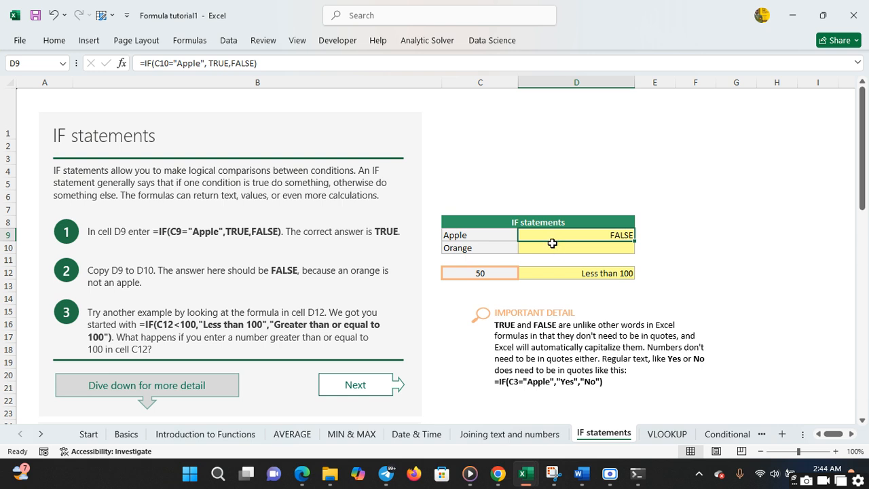
left_click(557, 252)
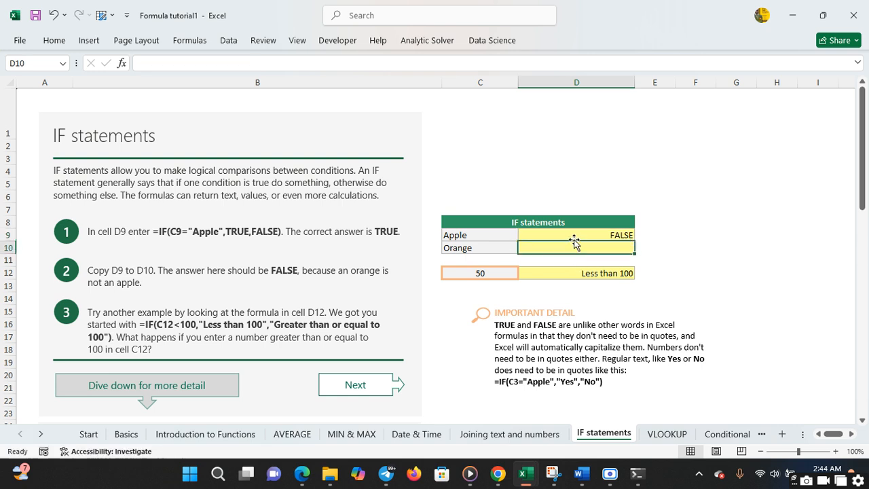
left_click(579, 235)
left_click_drag(634, 241, 626, 250)
left_click(587, 248)
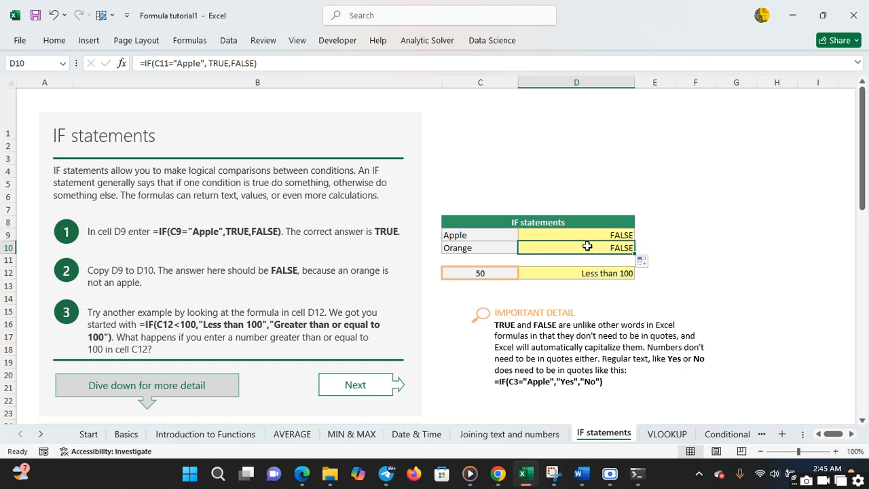
Edit the IF formula in D10 so its logical test refers to C9, giving =IF(C9="Apple", TRUE,FALSE)
left_click(168, 63)
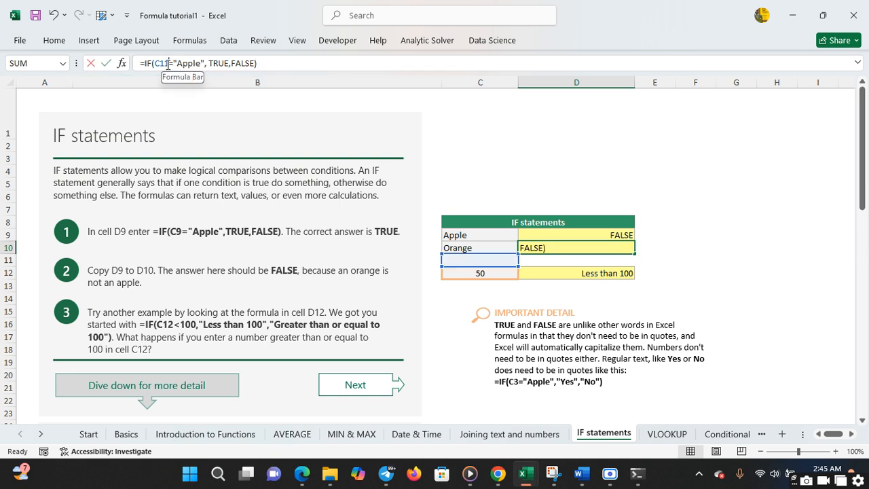
key("BackSpace")
key("BackSpace")
key("BackSpace")
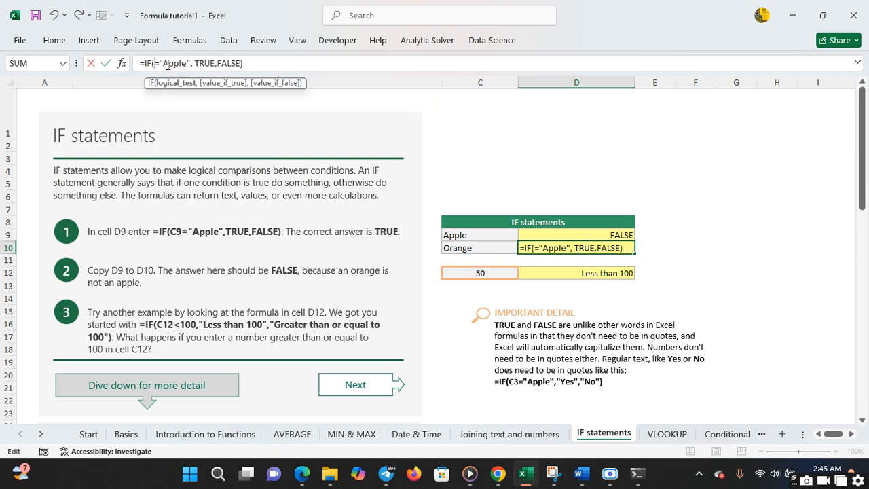
type("c9")
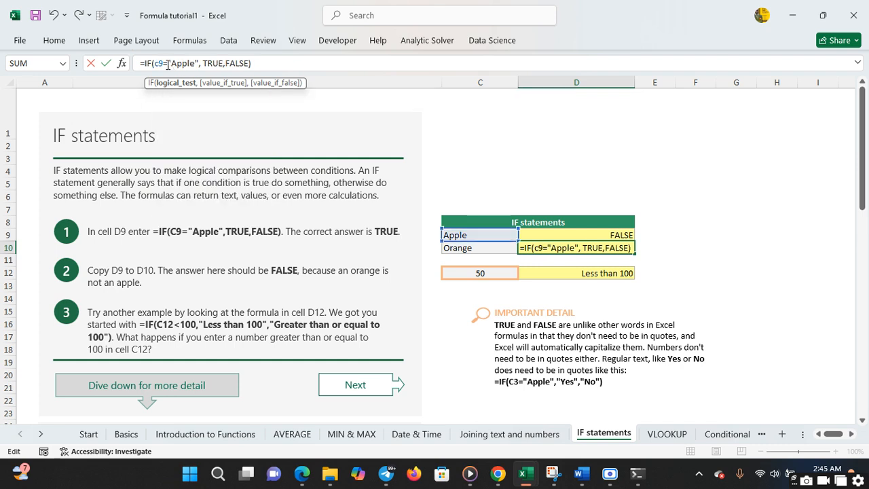
key("Return")
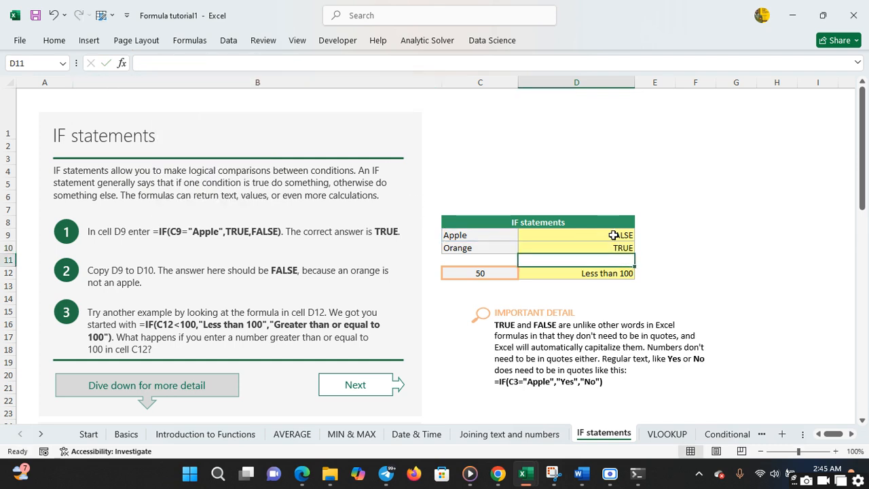
left_click(673, 249)
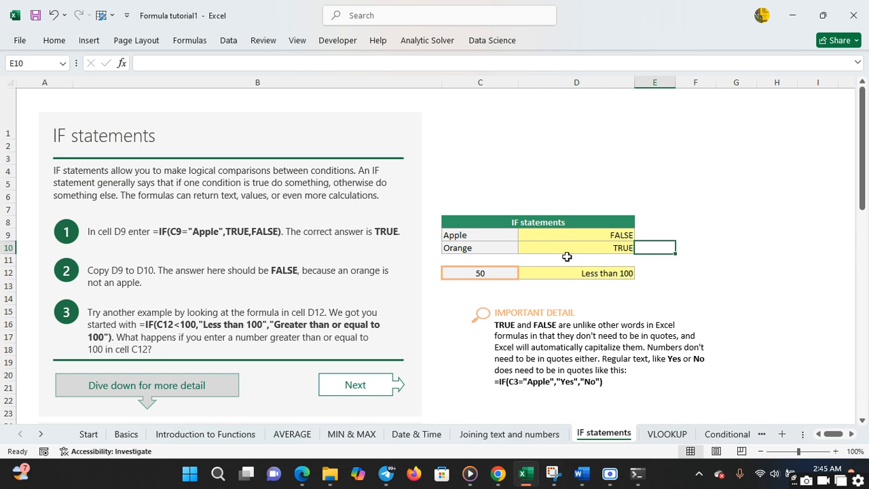
left_click(696, 260)
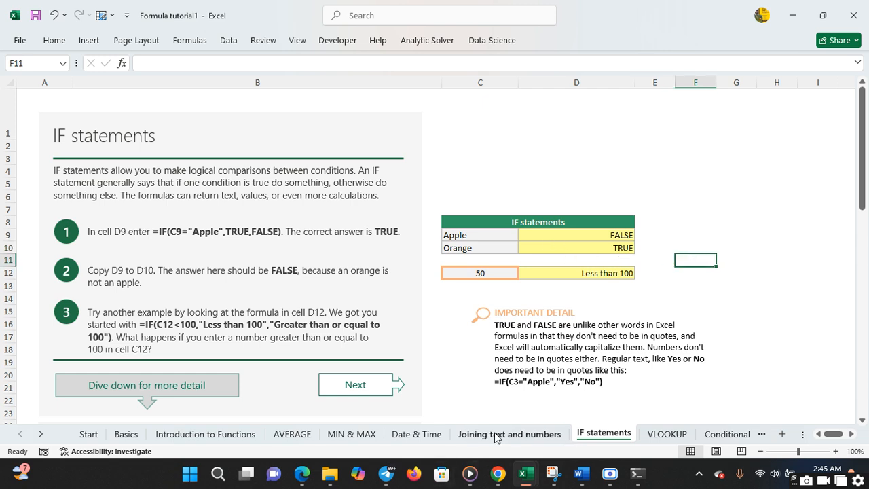
Open the VLOOKUP sheet and examine its formula explanation and the Fruit and Meat tables
left_click(661, 433)
left_click(475, 205)
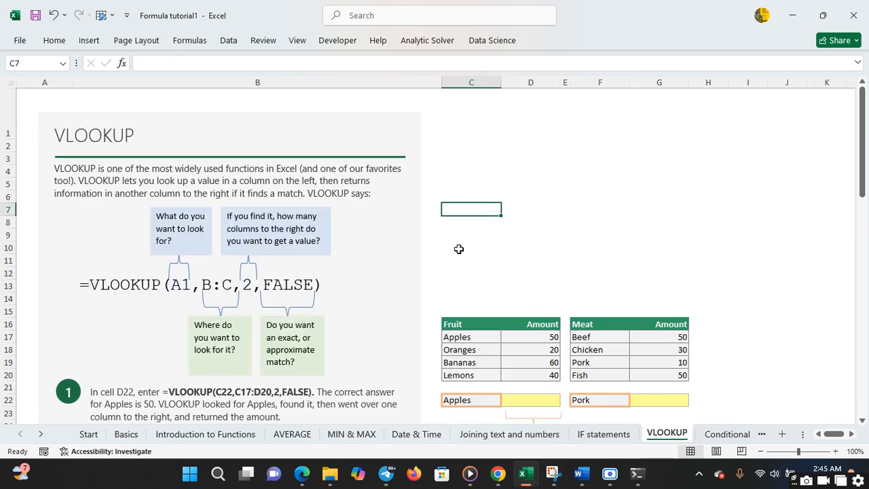
key("Down")
key("Down")
key("Down")
key("Down")
key("Down")
key("Down")
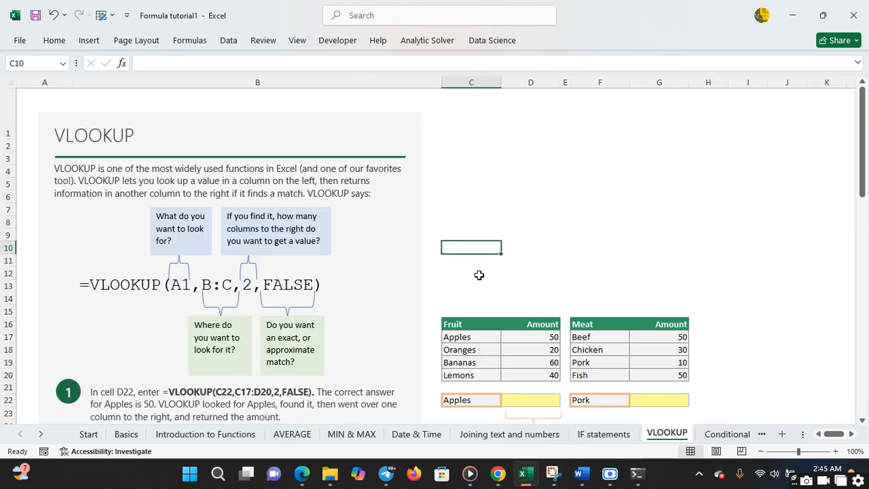
key("Down")
key("Down")
key("Down")
key("Down")
key("Down")
key("Down")
key("Down")
key("Down")
key("Down")
key("Down")
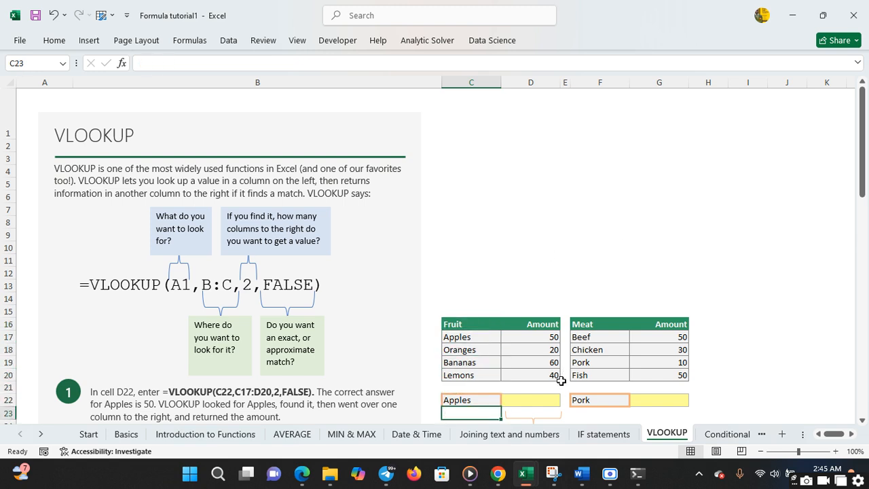
left_click(584, 259)
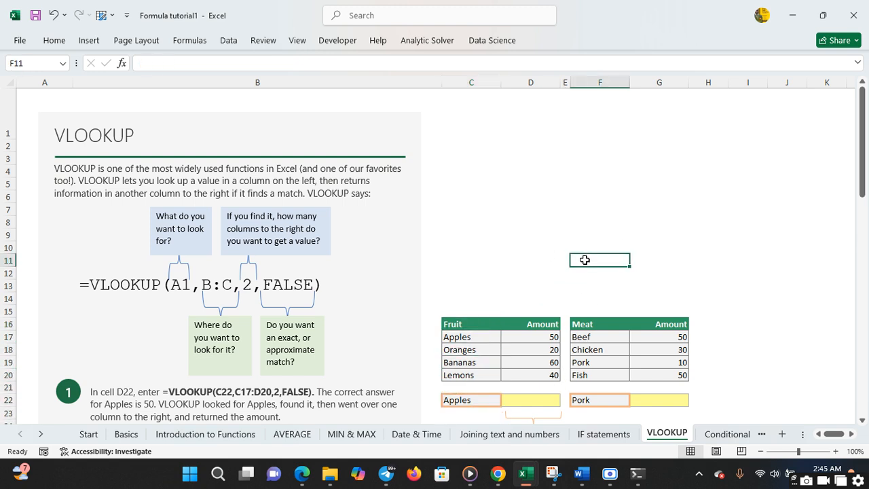
right_click(584, 259)
left_click(571, 255)
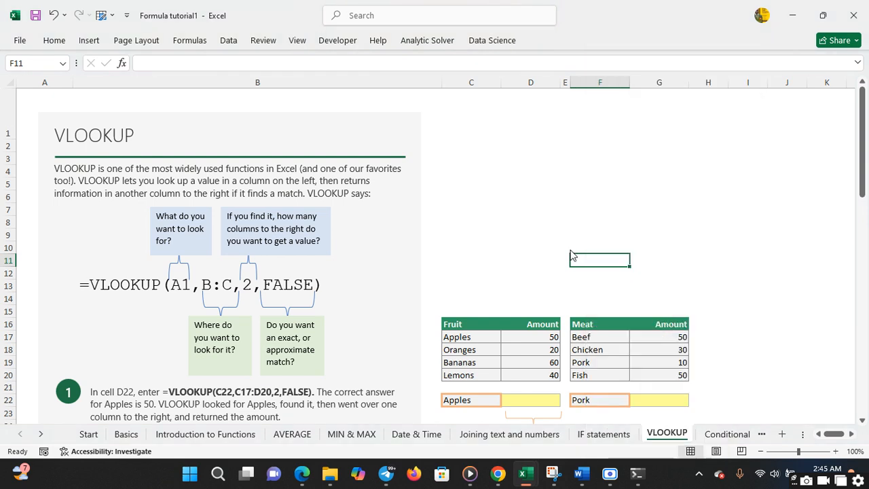
Try to enter the formula =vlookup(C16:D20,2 false) in cell D22 for the Apples amount
left_click(530, 402)
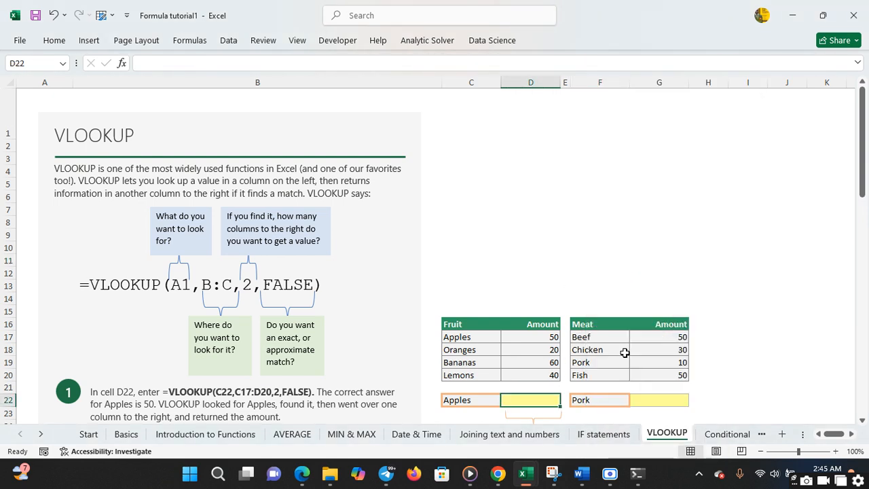
left_click(862, 244)
left_click(862, 100)
type("=")
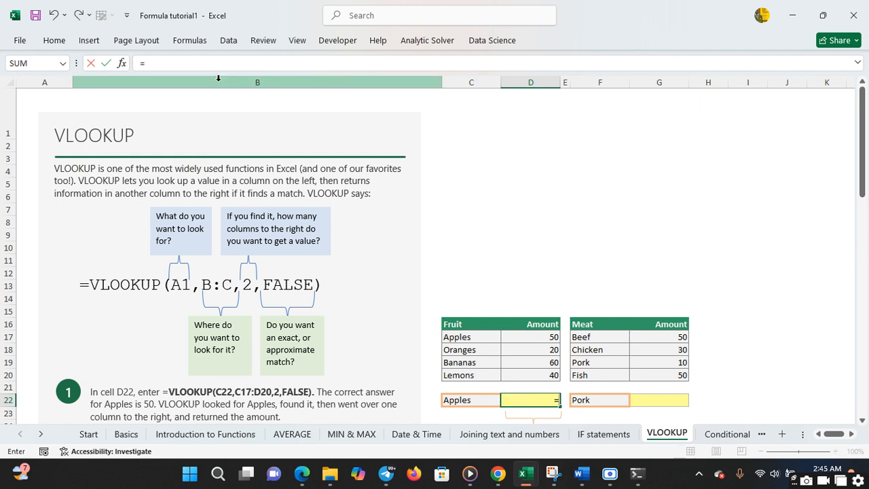
left_click(203, 63)
type("vl")
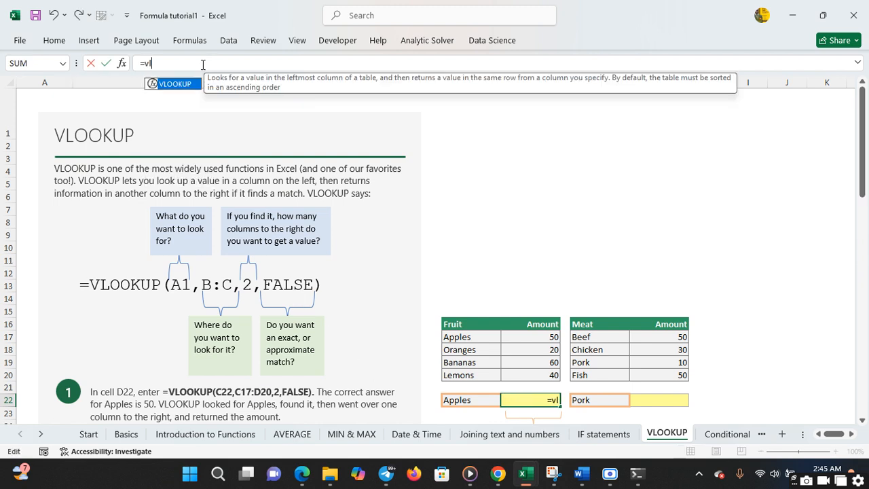
type("ookup(")
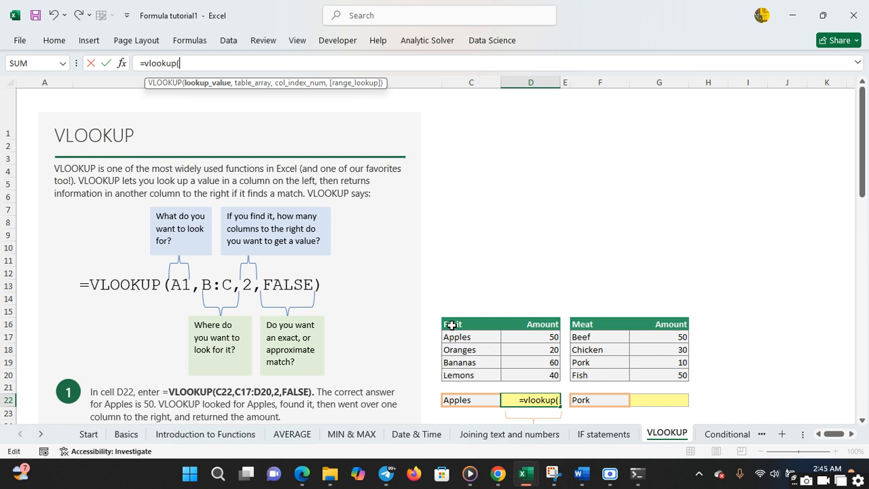
left_click_drag(449, 323, 546, 375)
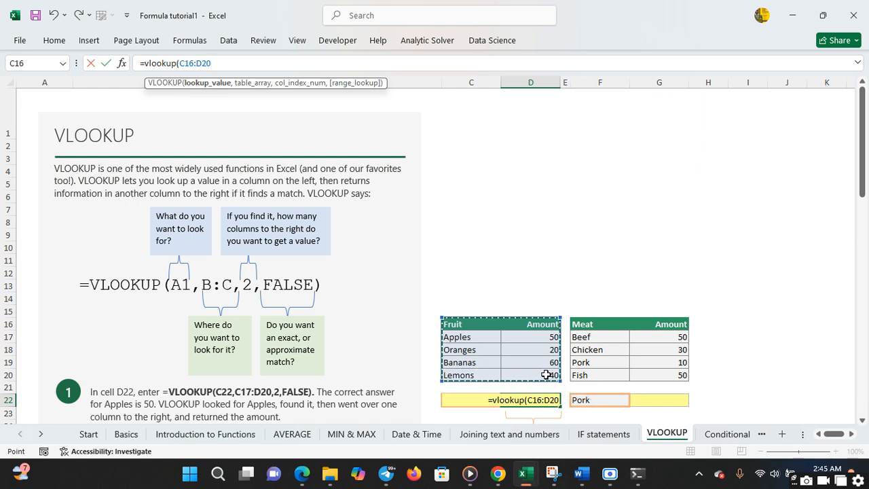
type(",2")
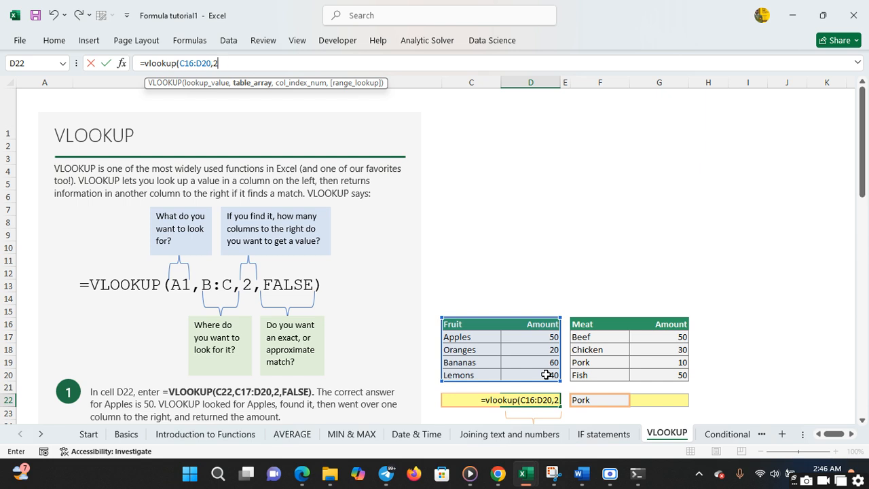
type("false")
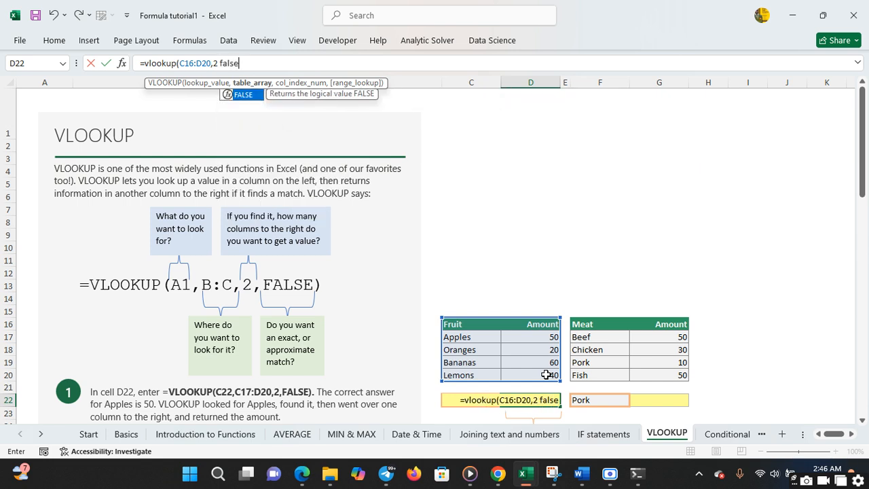
type(")")
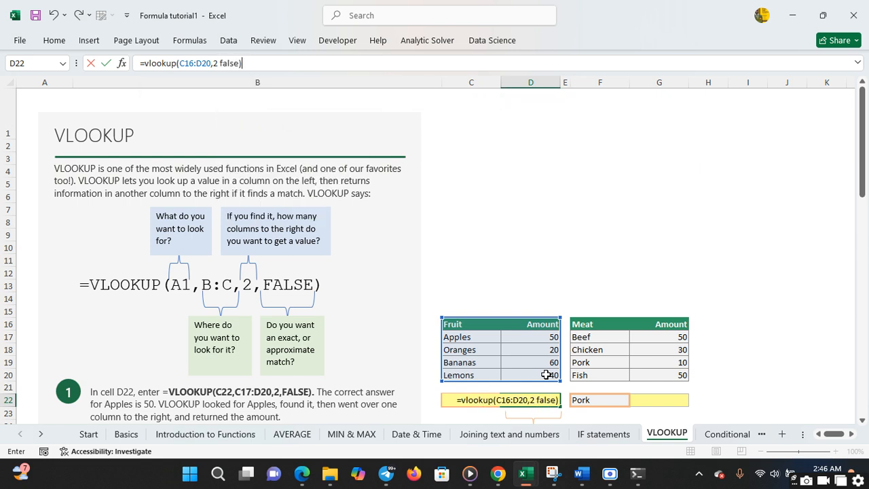
key("Return")
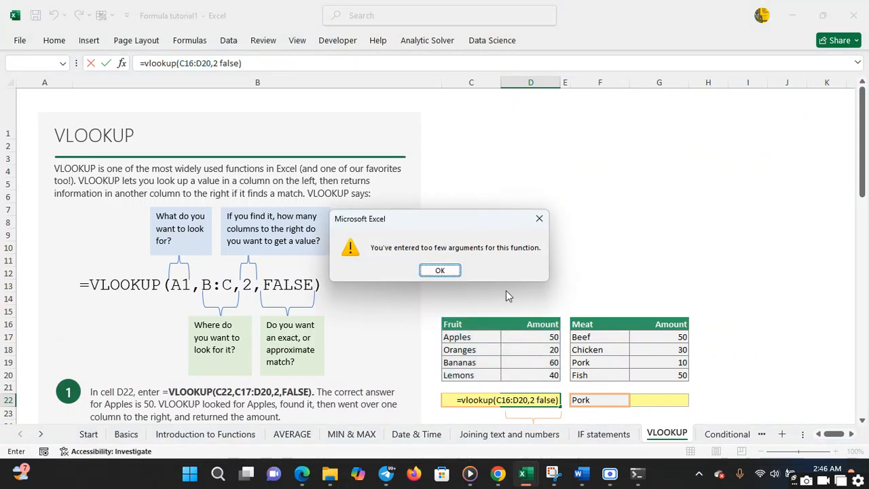
left_click(442, 271)
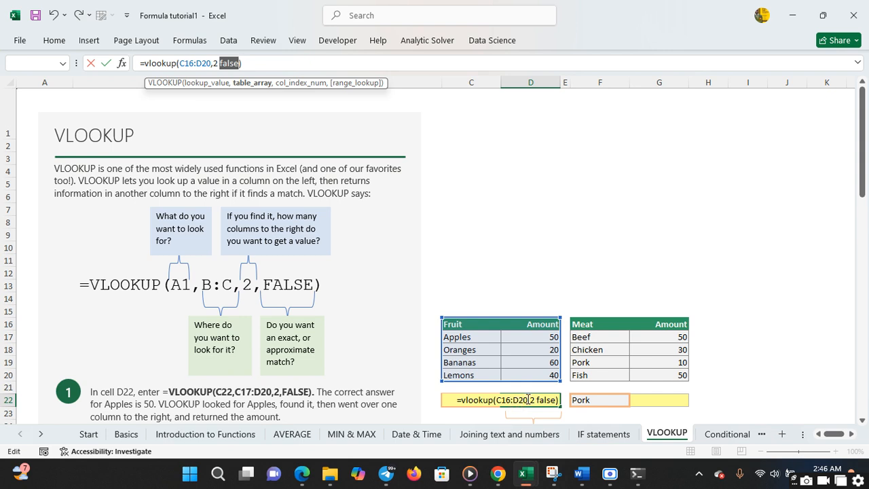
Replace the C16:D20 range in D22's formula with C17, the Apples cell, as the lookup value
left_click(528, 400)
key("BackSpace")
key("BackSpace")
key("BackSpace")
key("BackSpace")
key("BackSpace")
key("BackSpace")
key("BackSpace")
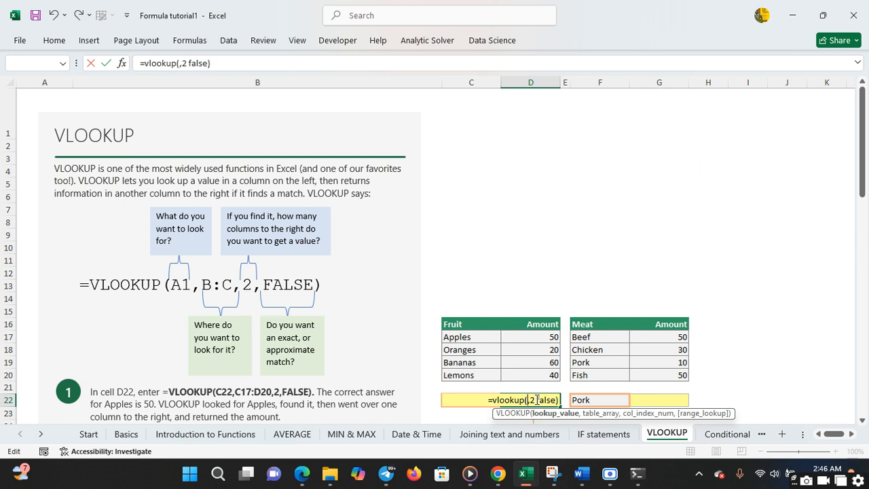
left_click(486, 337)
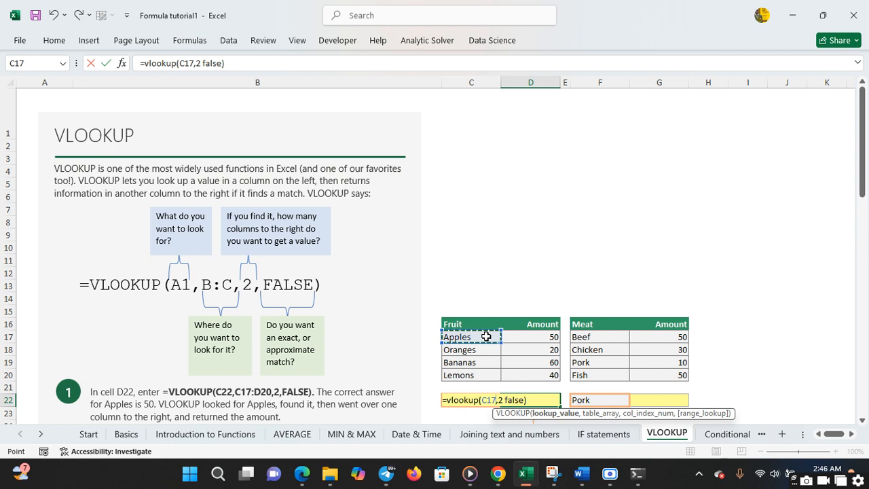
key("BackSpace")
key("BackSpace")
key("BackSpace")
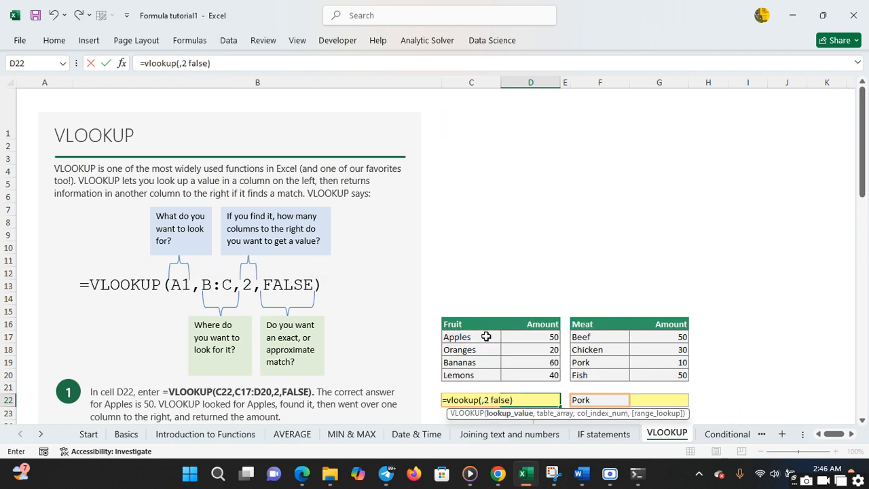
type("C17")
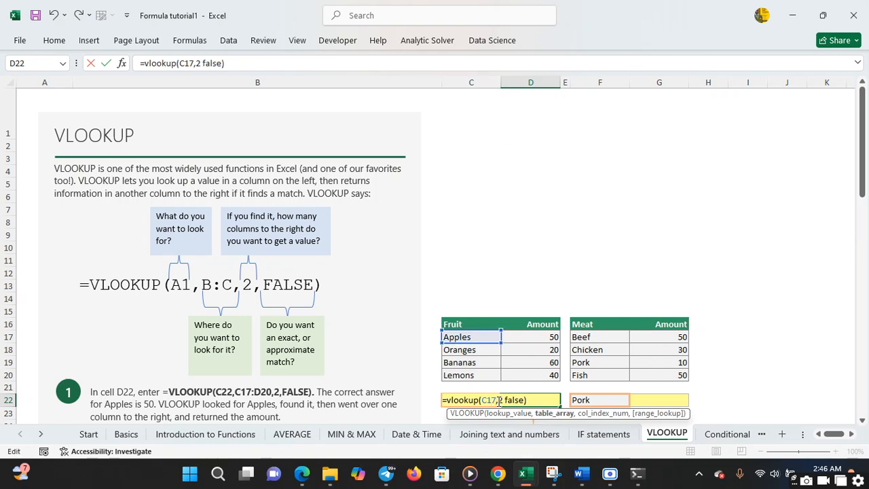
Insert C17:D20 and a comma after the lookup value in D22's formula and try to enter it
left_click(499, 400)
left_click_drag(453, 326, 528, 382)
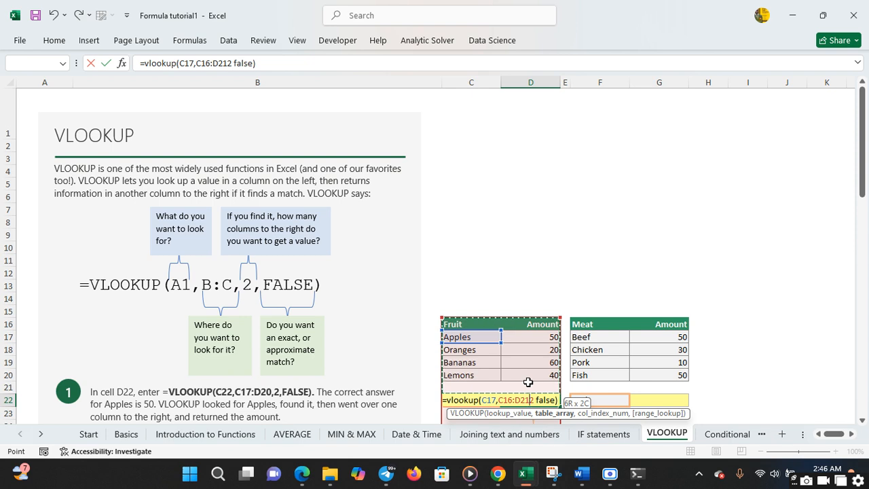
left_click_drag(529, 382, 521, 371)
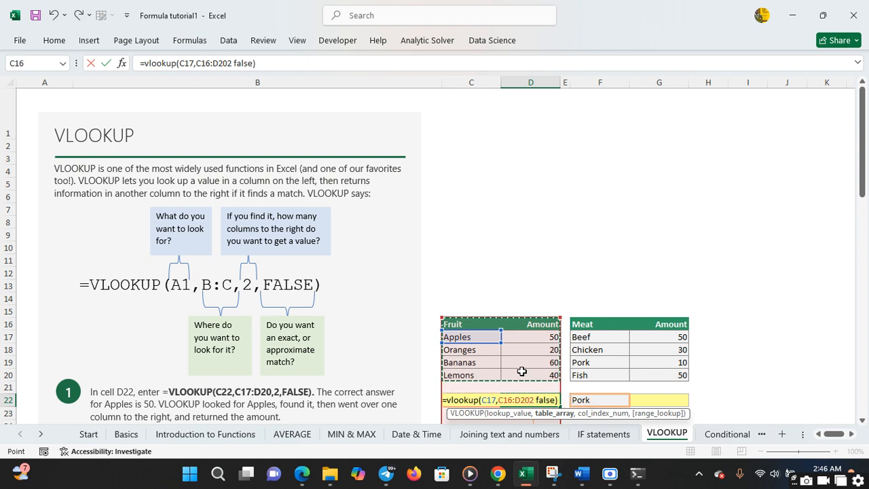
left_click(474, 338)
left_click_drag(490, 347, 541, 376)
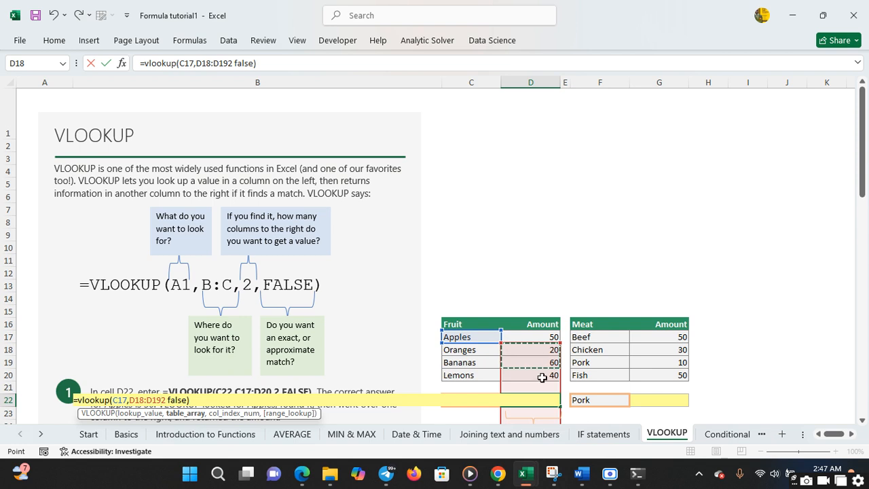
left_click(487, 335)
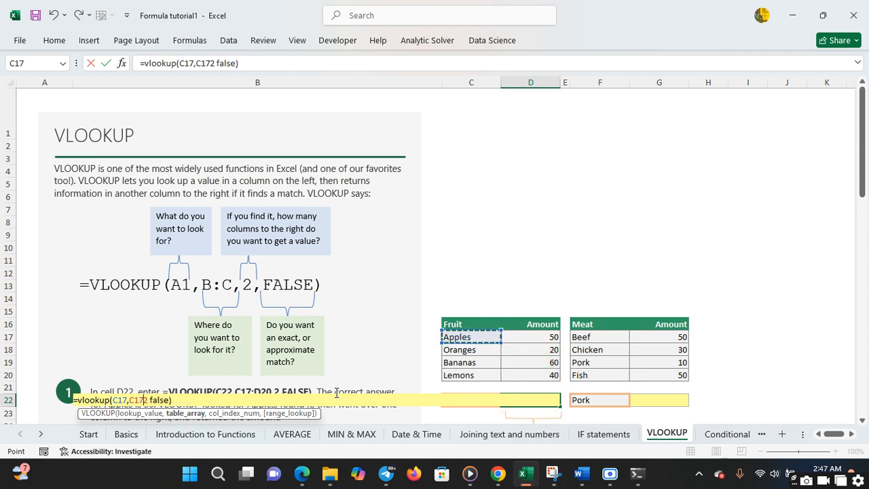
left_click(551, 378, "shift")
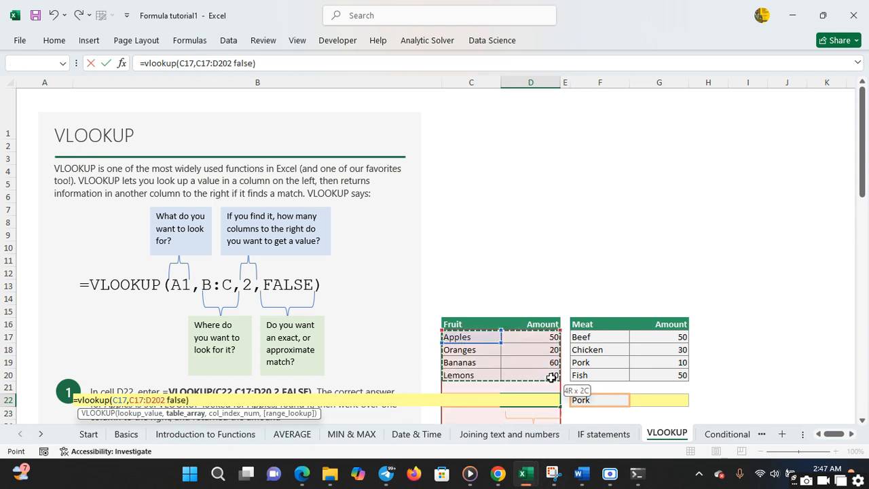
type(",")
key("Return")
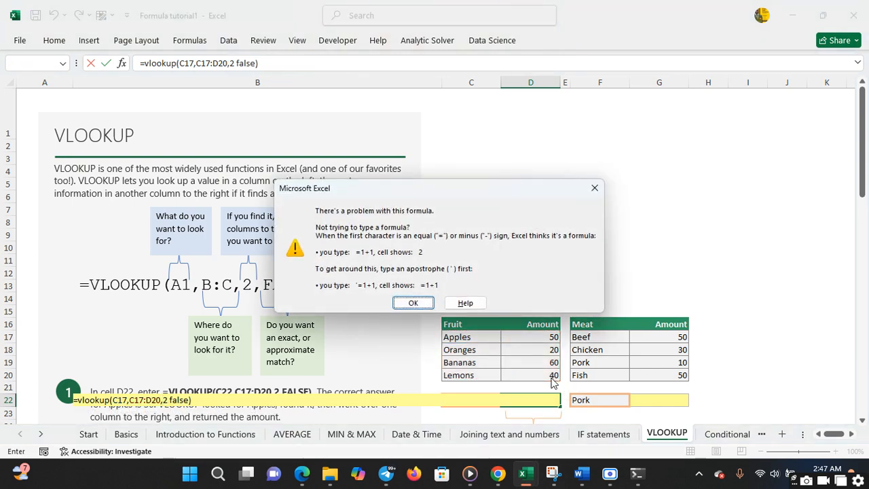
left_click(412, 303)
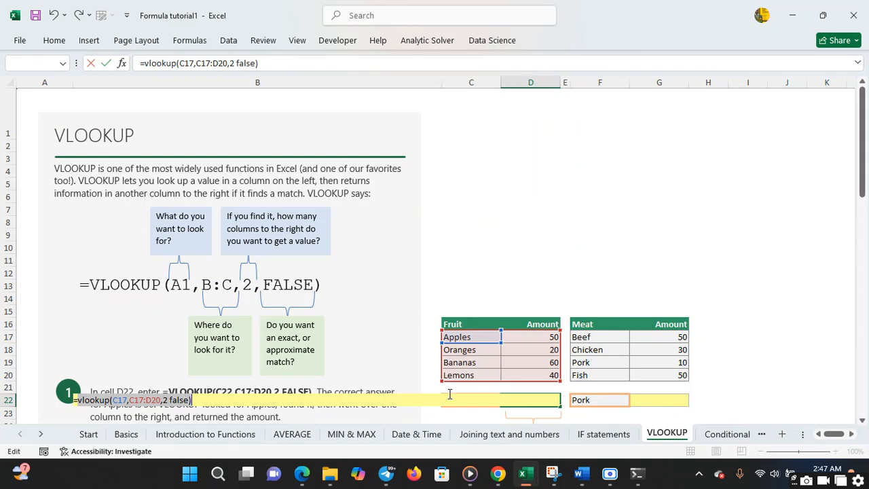
Separate the 2 and false arguments with a comma and complete D22's formula as =VLOOKUP(C17,C17:D20,2,FALSE)
left_click(165, 400)
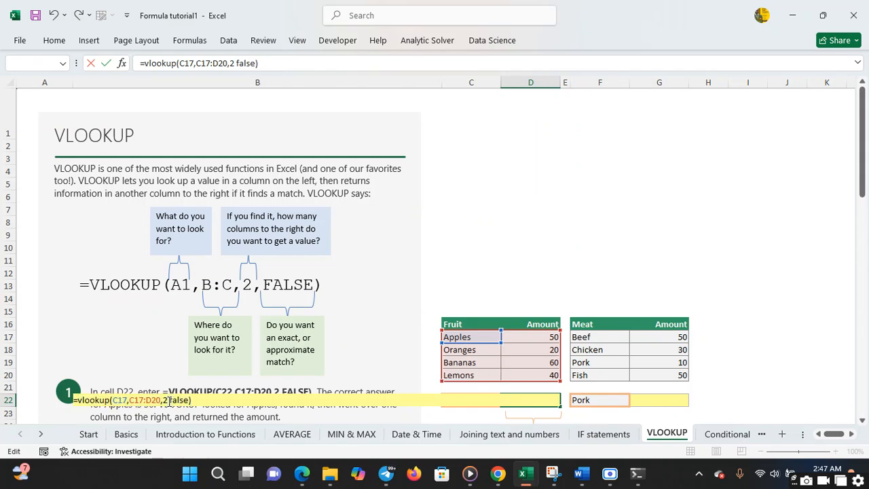
type(",")
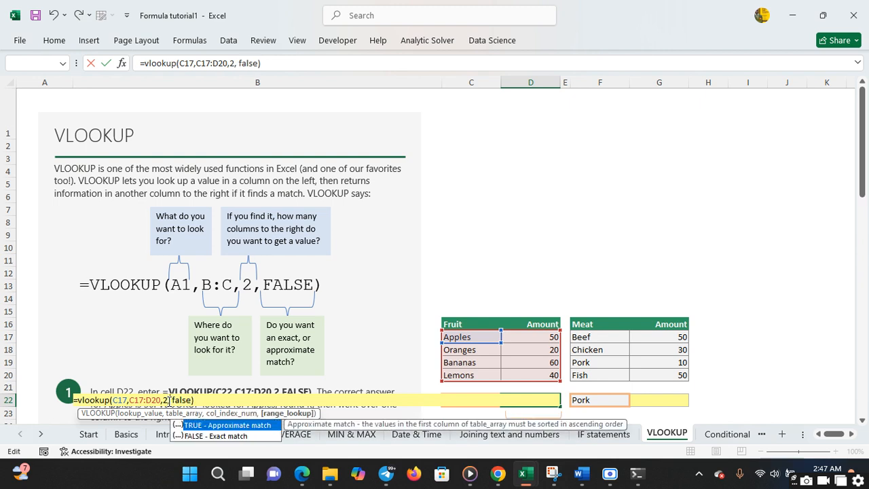
left_click(172, 399)
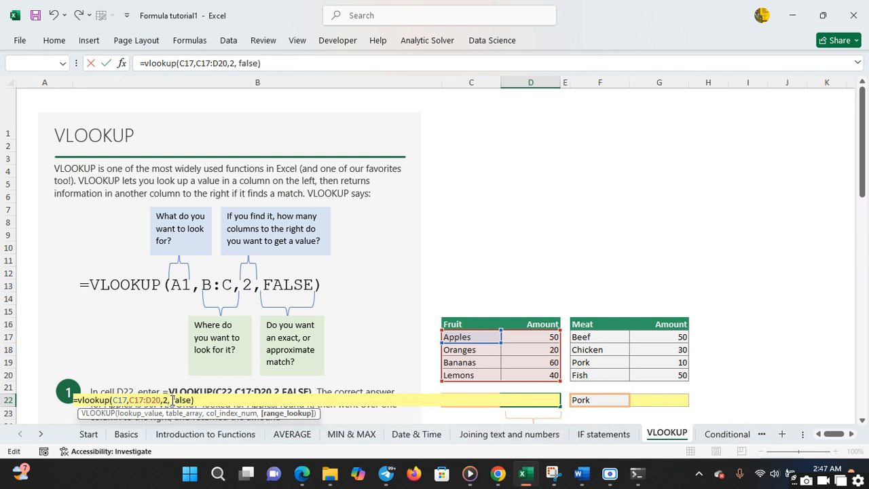
key("BackSpace")
key("Return")
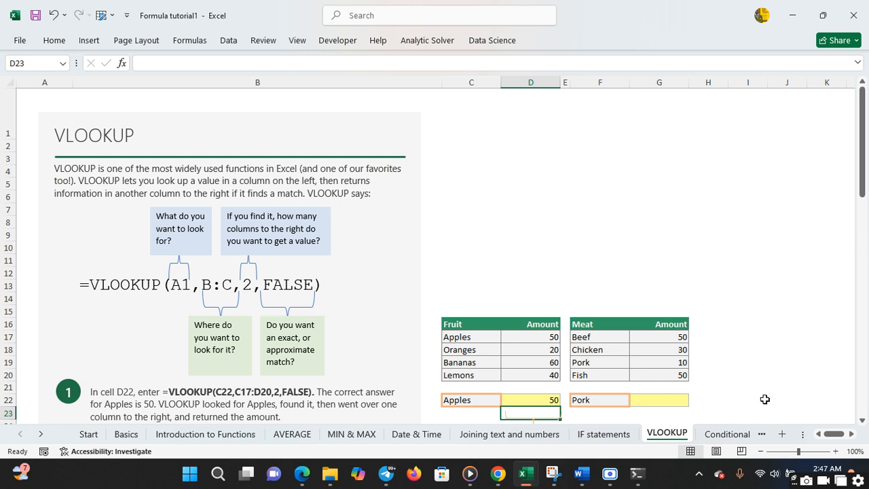
Review the arguments of the VLOOKUP formula in D22 against the sheet's instructions
left_click(861, 421)
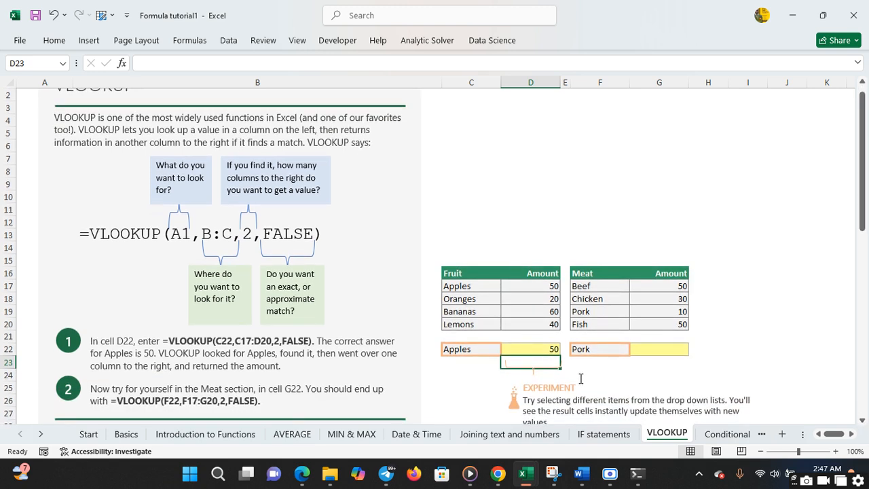
left_click(531, 349)
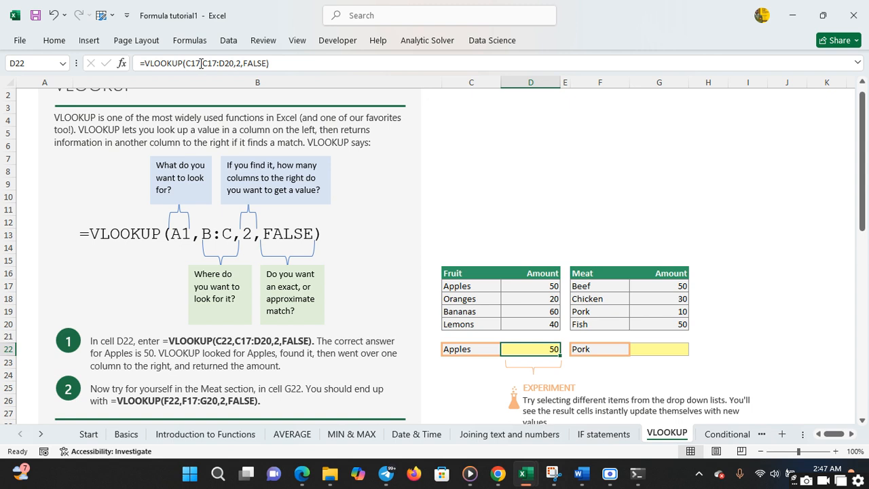
left_click(269, 63)
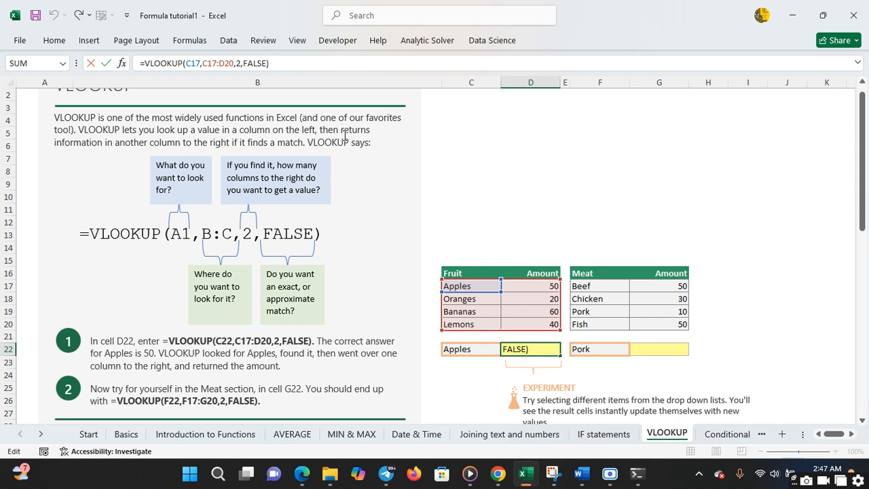
left_click(203, 63)
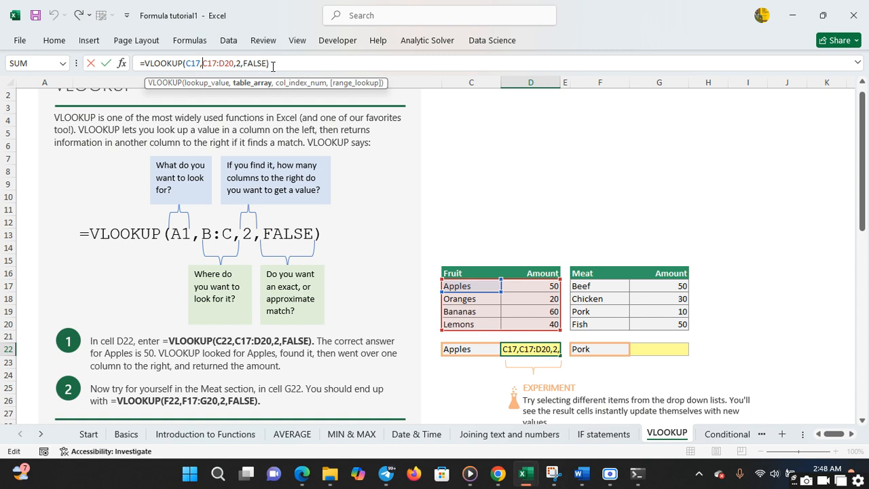
key("Return")
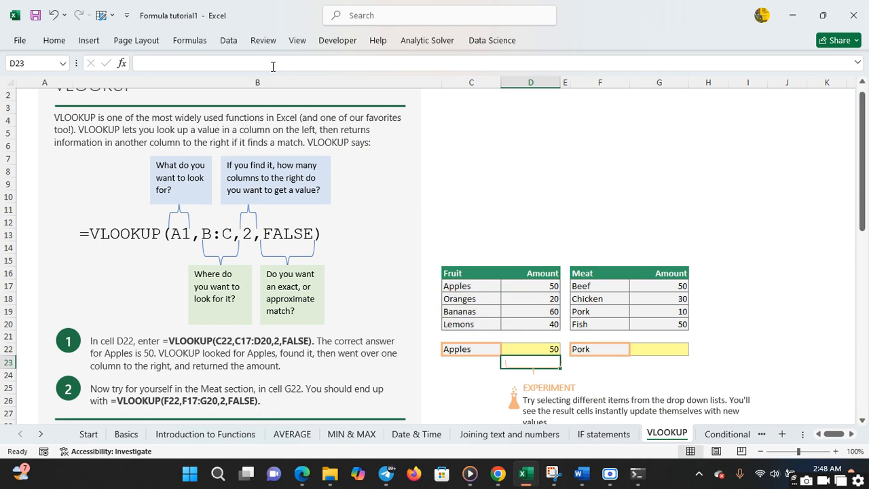
Enter =VLOOKUP(F19,F17:G20,4,FALSE) in G22 to look up the amount for Pork in the Meat table
left_click(639, 349)
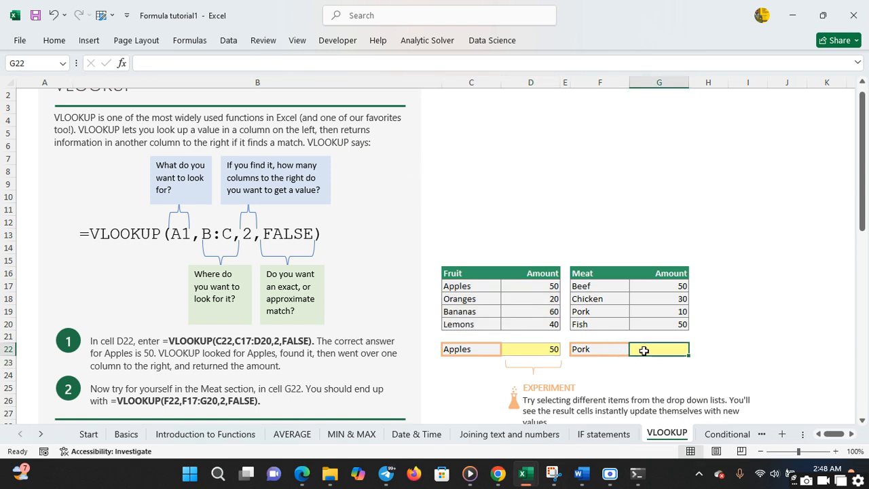
type("=")
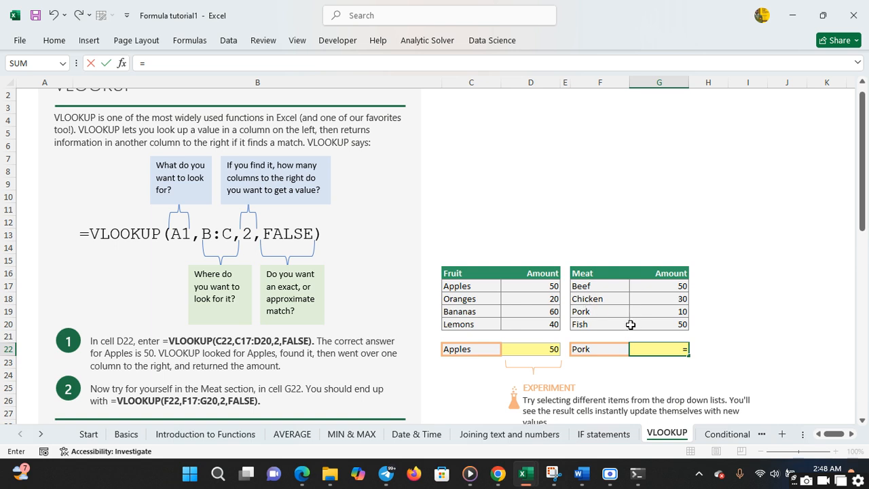
type("vloo")
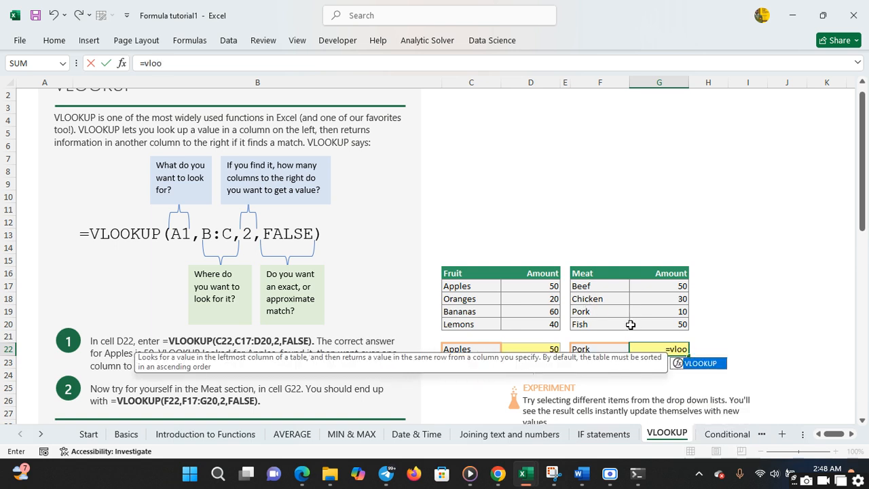
type("kup(")
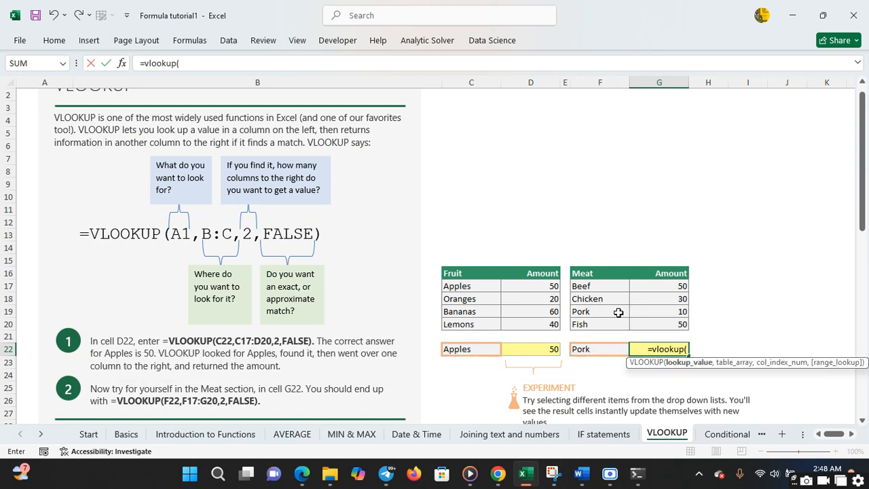
left_click(605, 312)
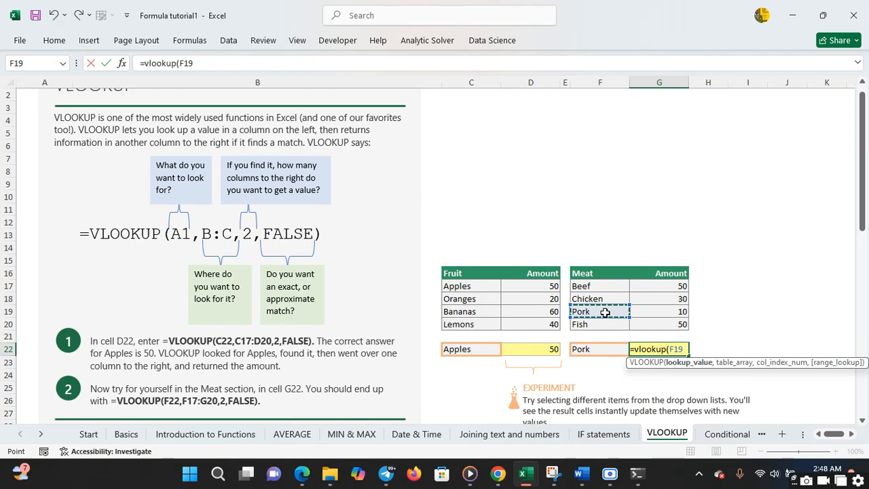
type(",")
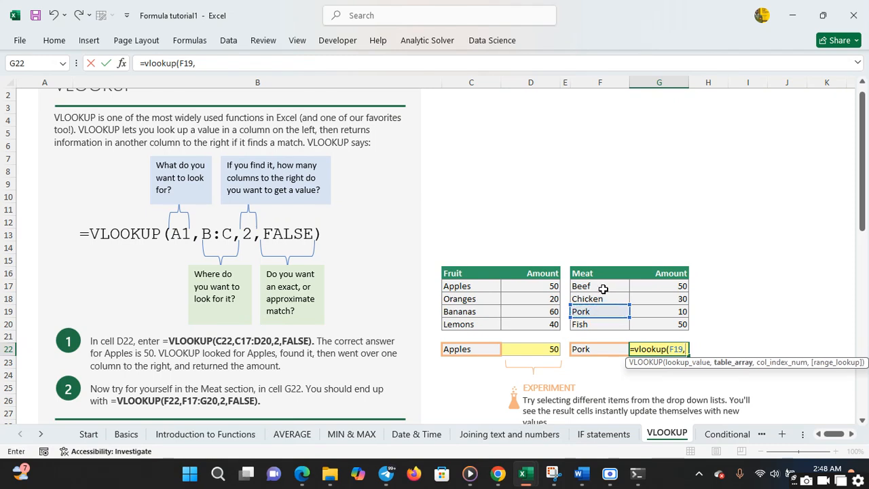
left_click_drag(594, 284, 657, 330)
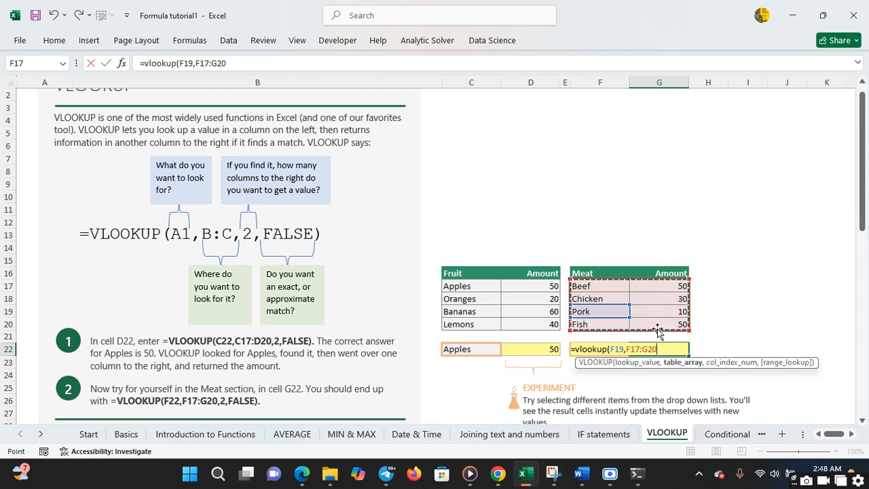
type(",4")
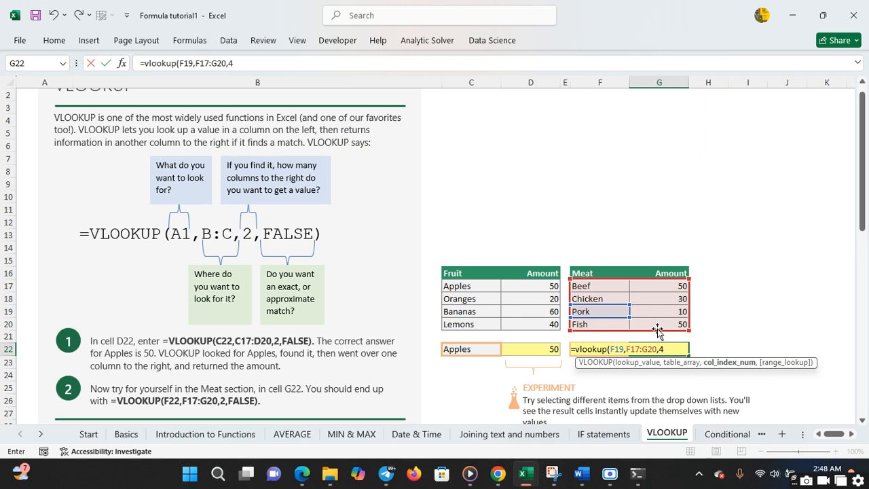
type(",false")
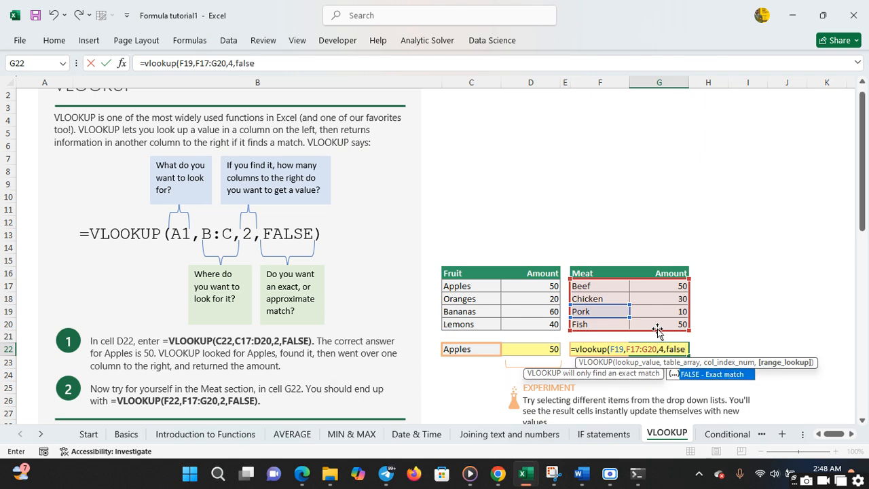
type(")")
key("Return")
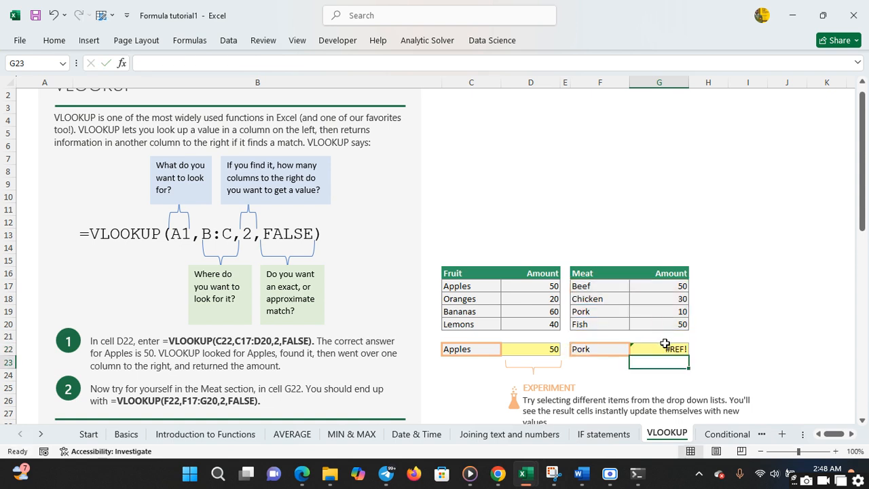
Set the column index of G22's VLOOKUP formula to 3
left_click(662, 348)
double_click(662, 349)
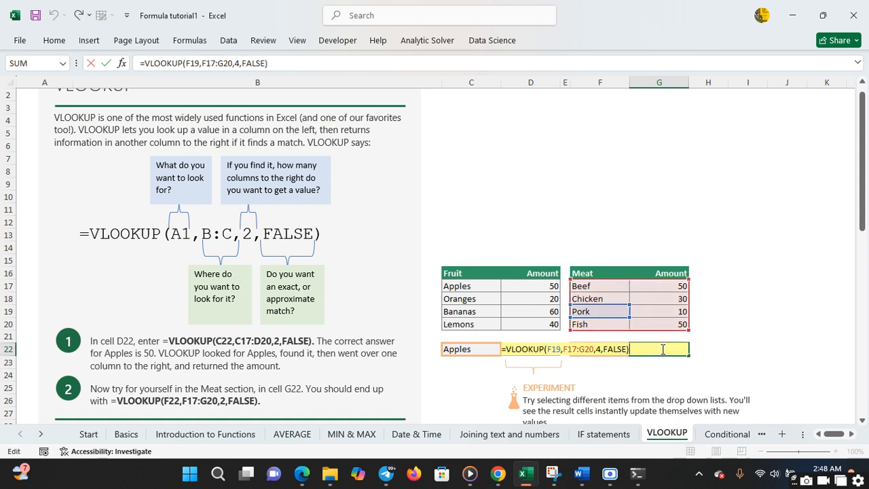
left_click(602, 348)
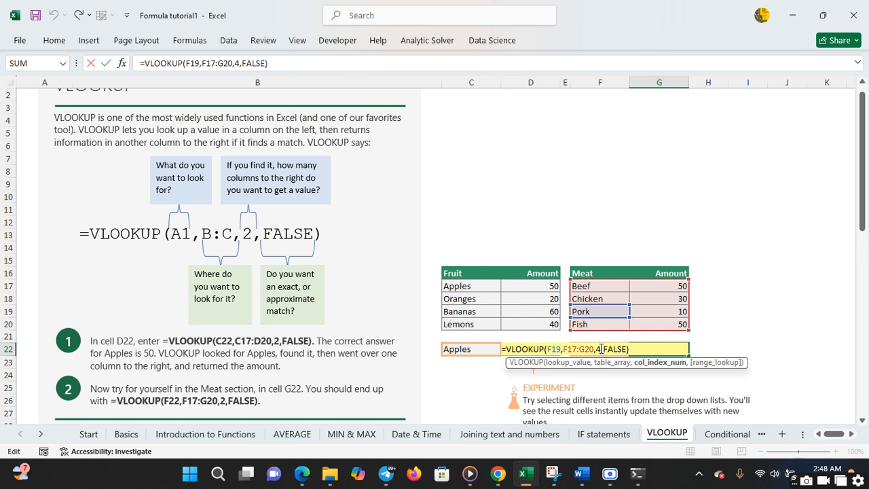
key("Return")
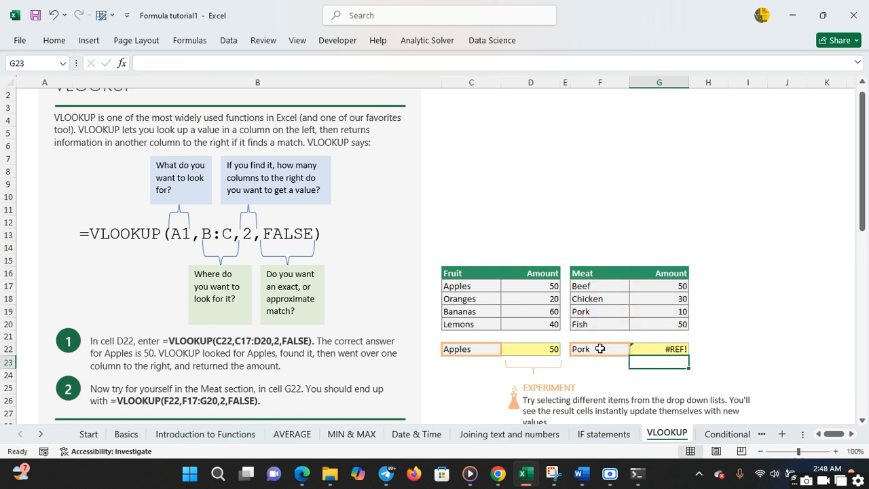
Set the column index of G22's VLOOKUP formula to 2, making it =VLOOKUP(F19,F17:G20,2,FALSE)
left_click(664, 349)
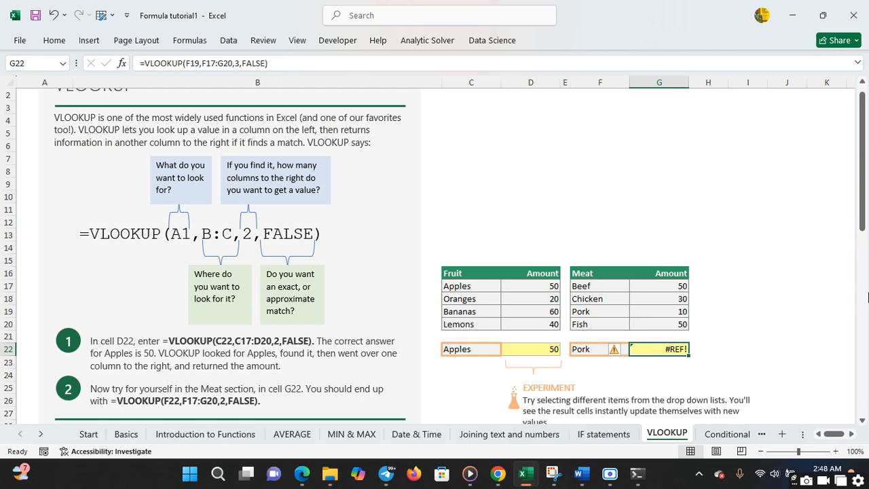
left_click(864, 283)
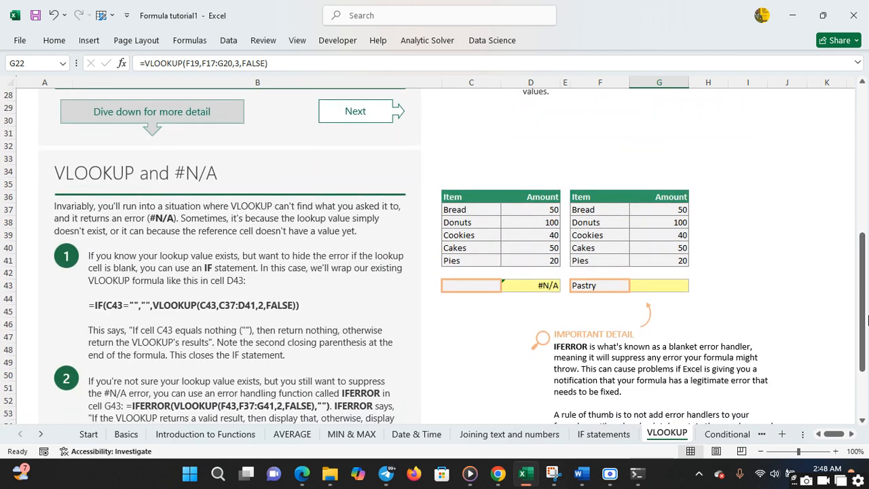
left_click(864, 213)
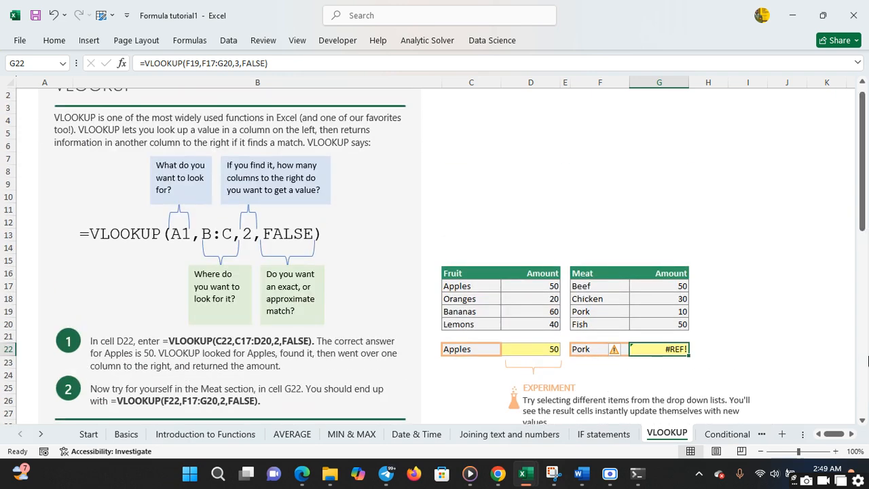
left_click(865, 353)
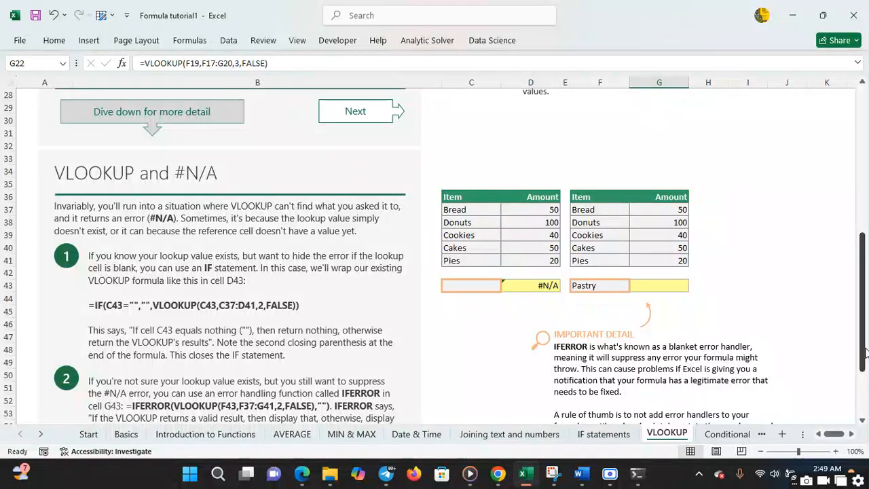
left_click(866, 390)
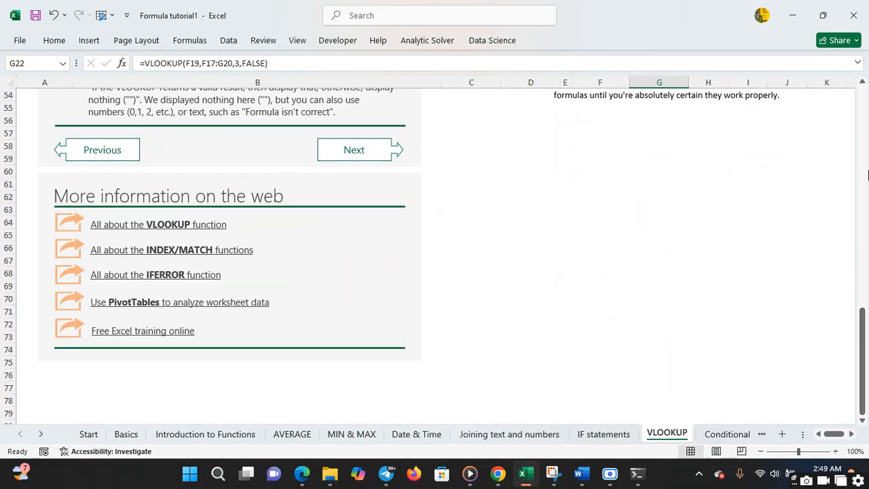
left_click(867, 151)
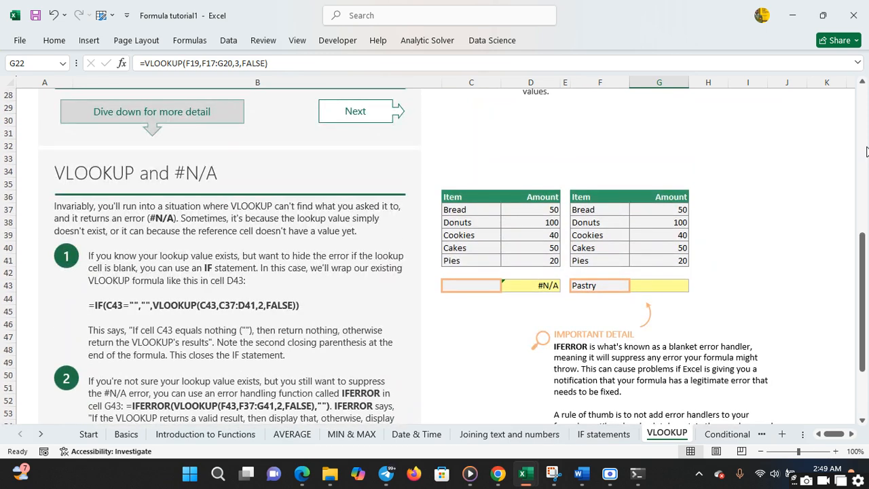
left_click(866, 151)
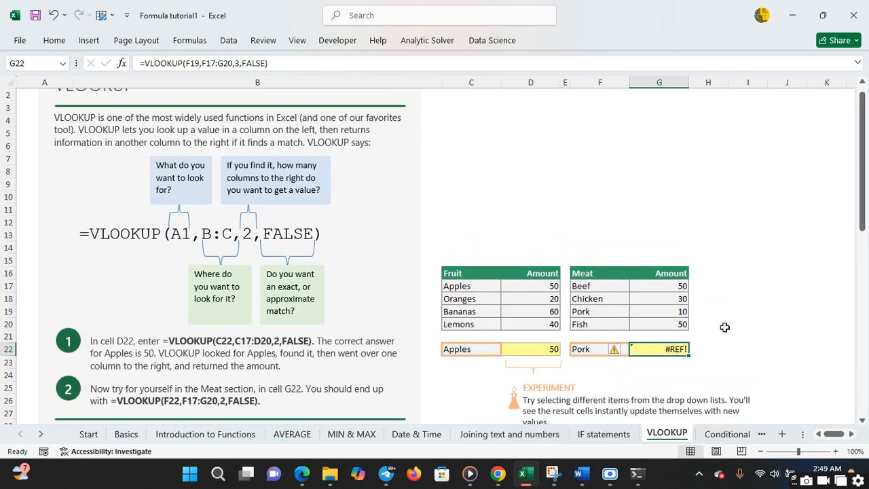
left_click(242, 63)
key("BackSpace")
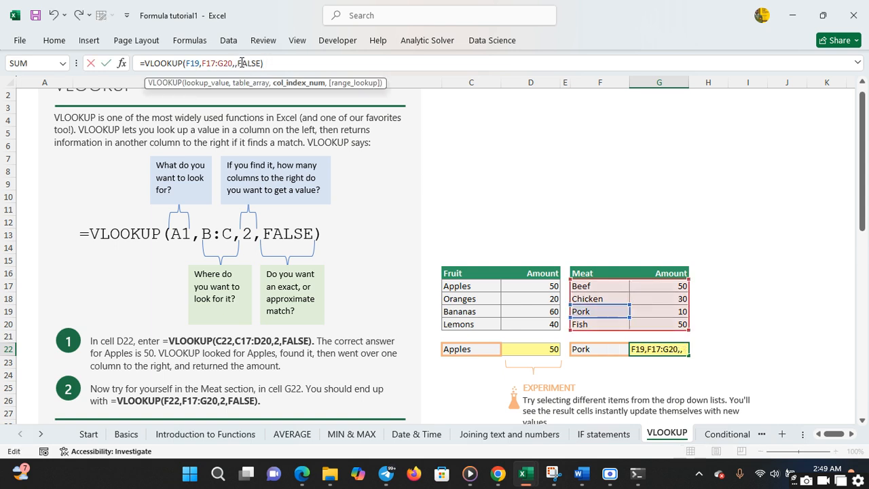
type("2")
key("Return")
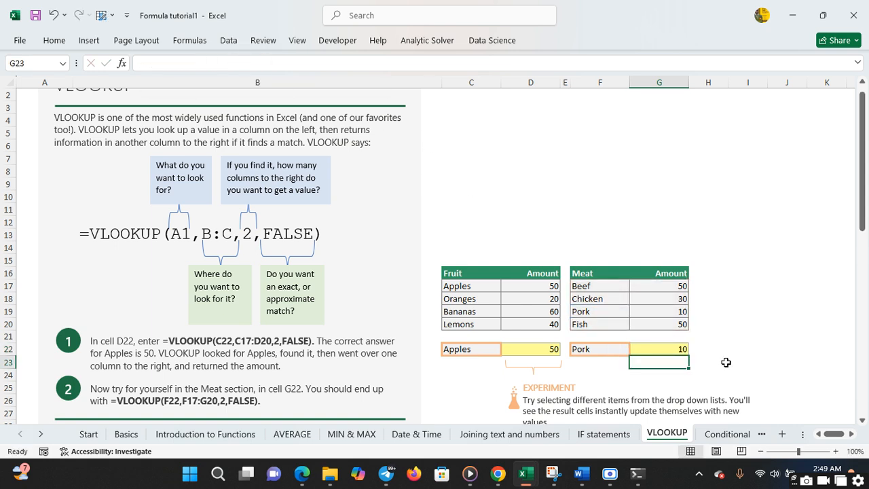
Review G22's lookup formula and the IFERROR formula in G43 of the VLOOKUP and #N/A section
left_click(681, 347)
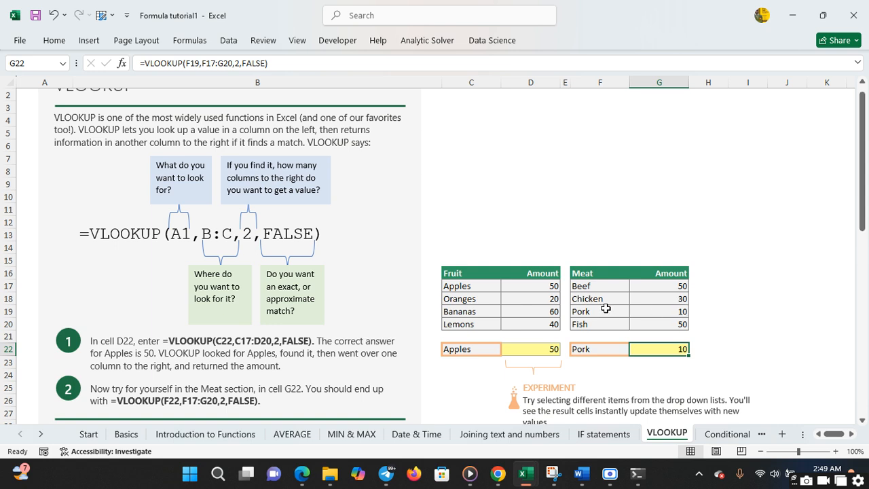
left_click(541, 357)
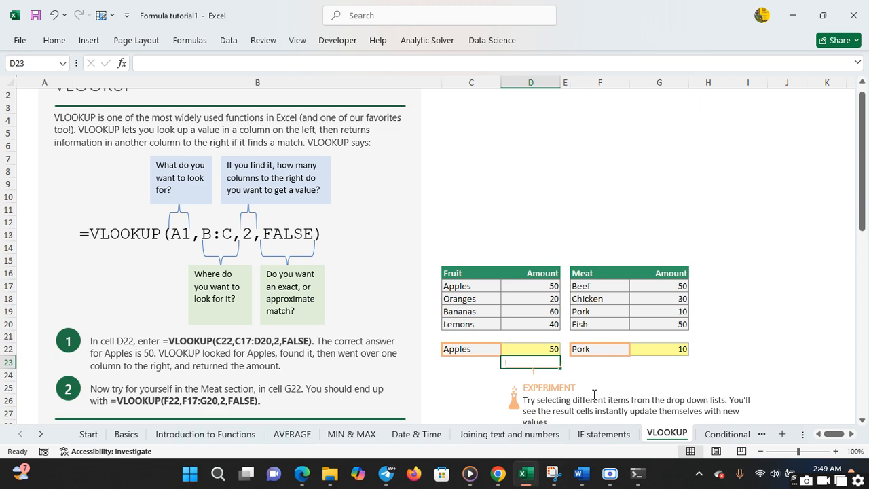
left_click(860, 307)
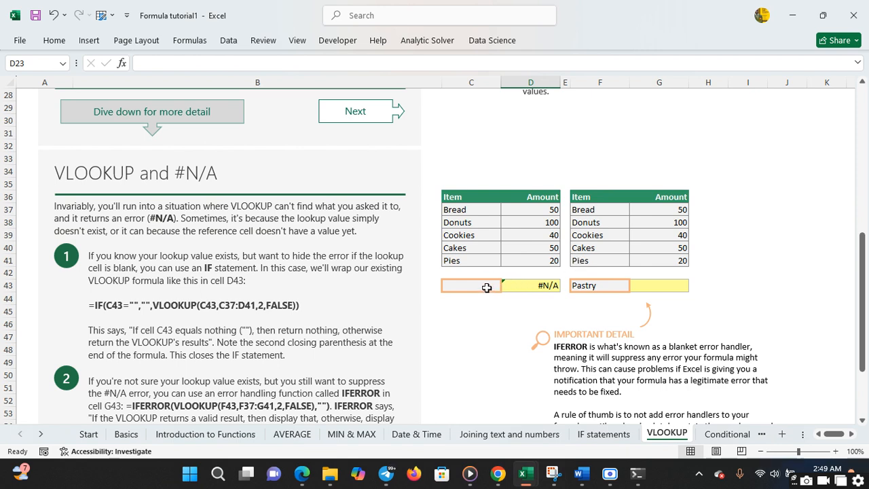
left_click(653, 291)
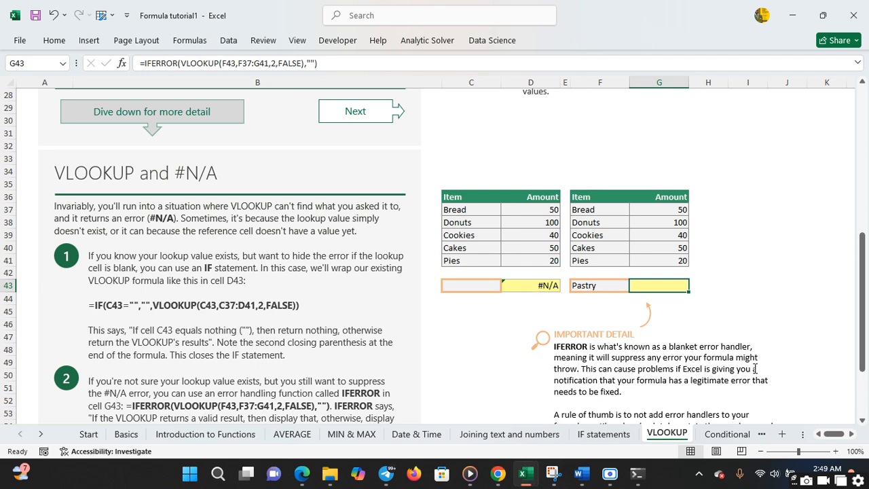
On the Conditional Functions sheet, start a SUMIF formula in D17 with the Fruit column C3:C14 as its range
left_click(725, 435)
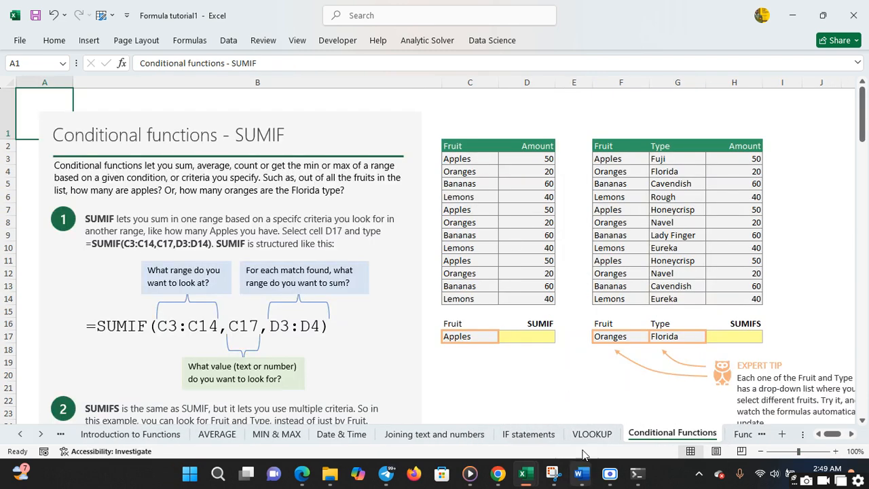
left_click(533, 338)
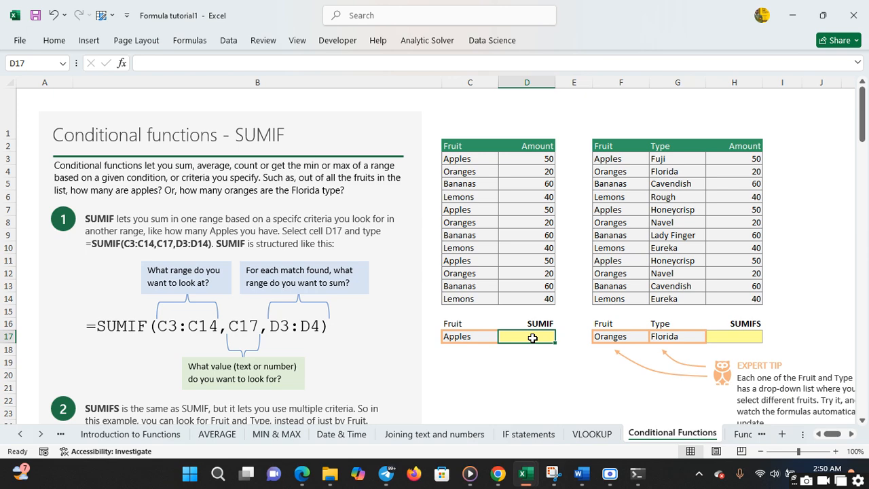
type("=si")
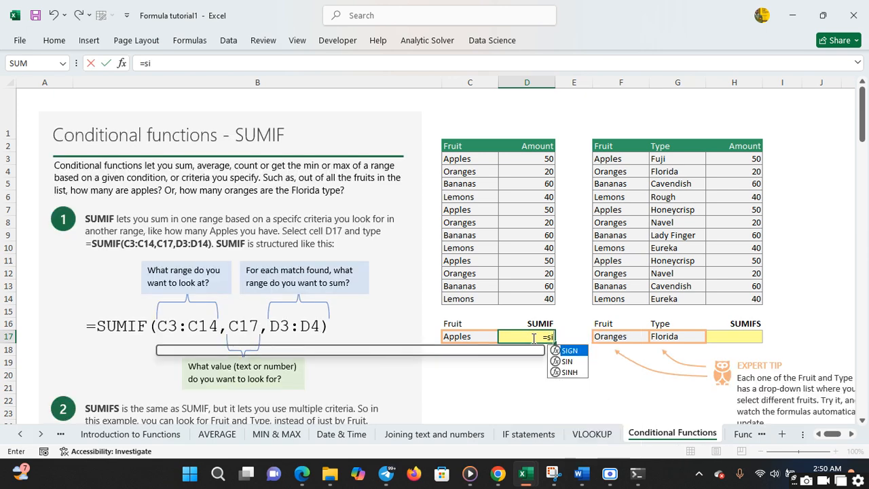
key("BackSpace")
type("umi")
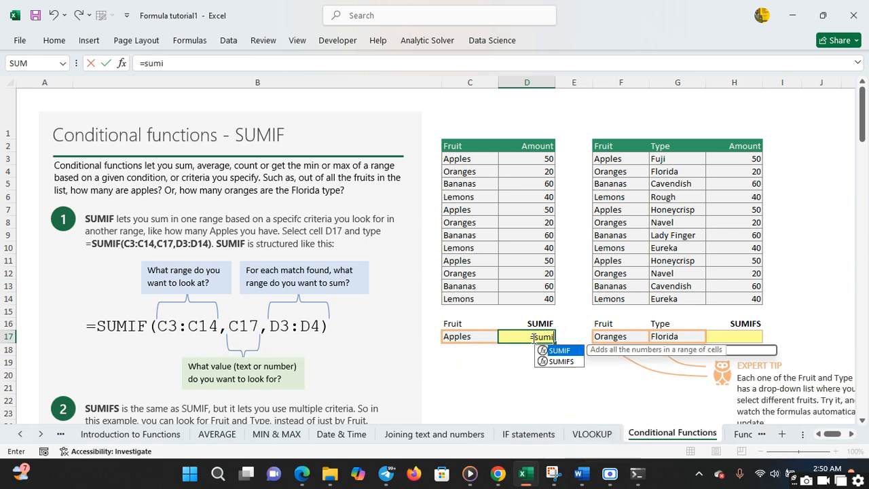
type("f(")
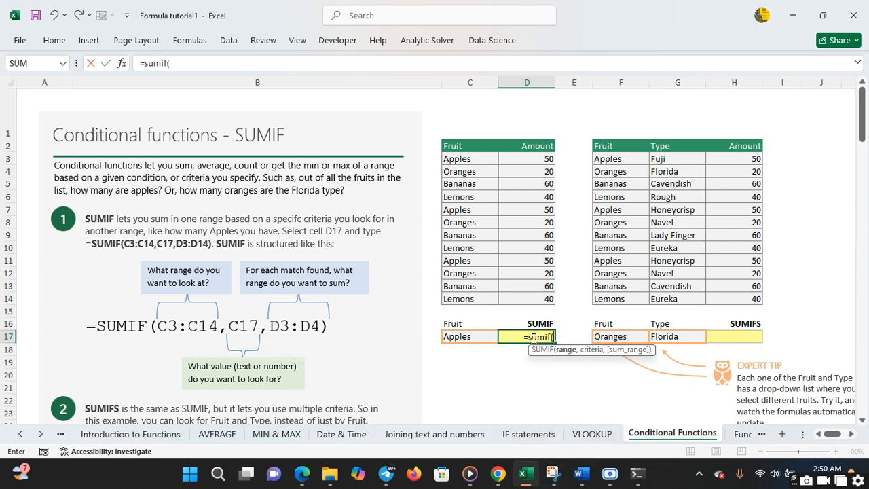
left_click(529, 159)
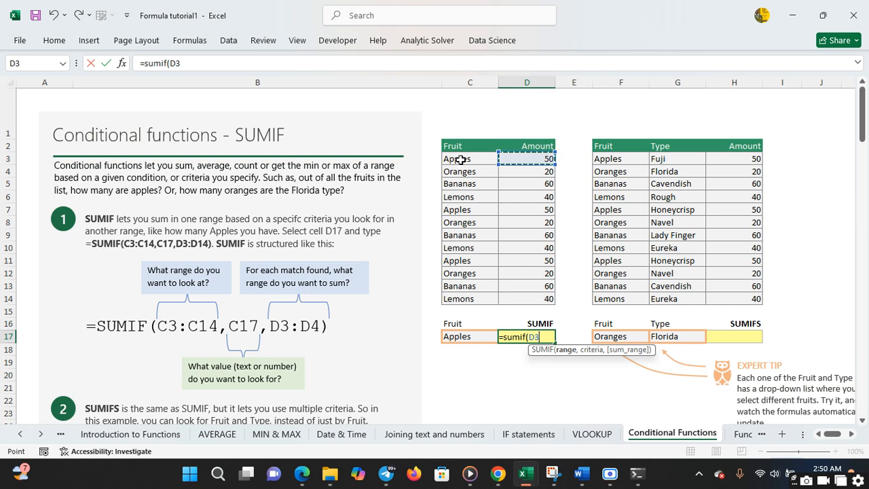
left_click_drag(460, 159, 471, 299)
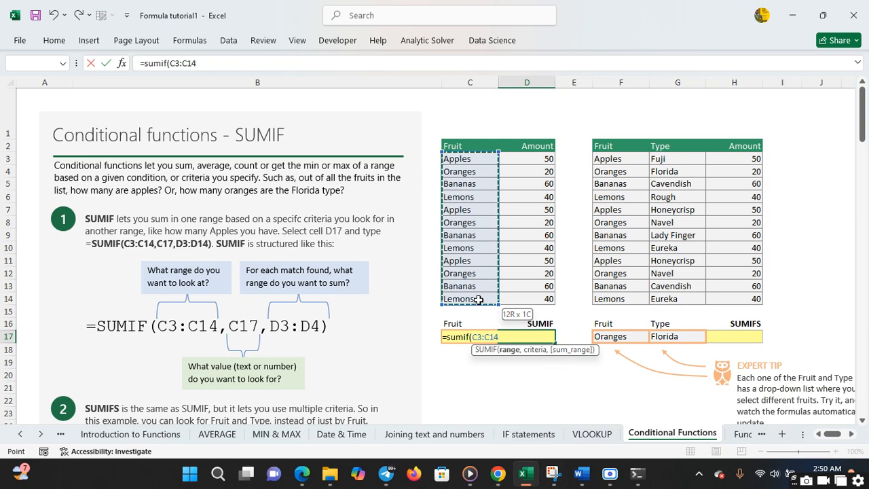
type(",")
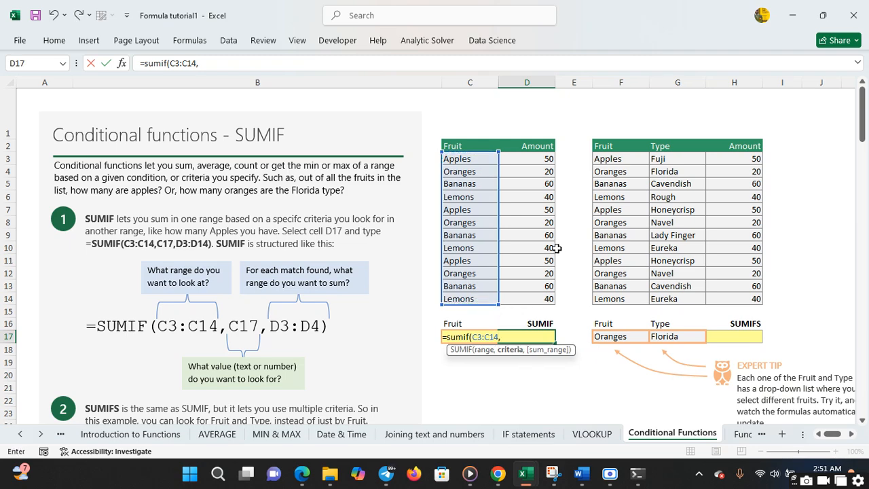
Complete D17's formula as =SUMIF(C3:C14,C17,D3:D14) to total the amounts for the fruit in C17
left_click(536, 157)
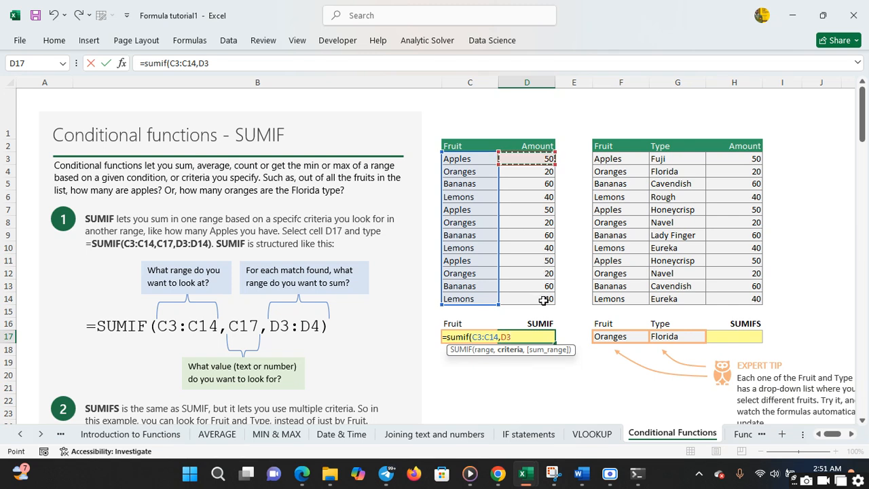
left_click_drag(543, 301, 543, 300)
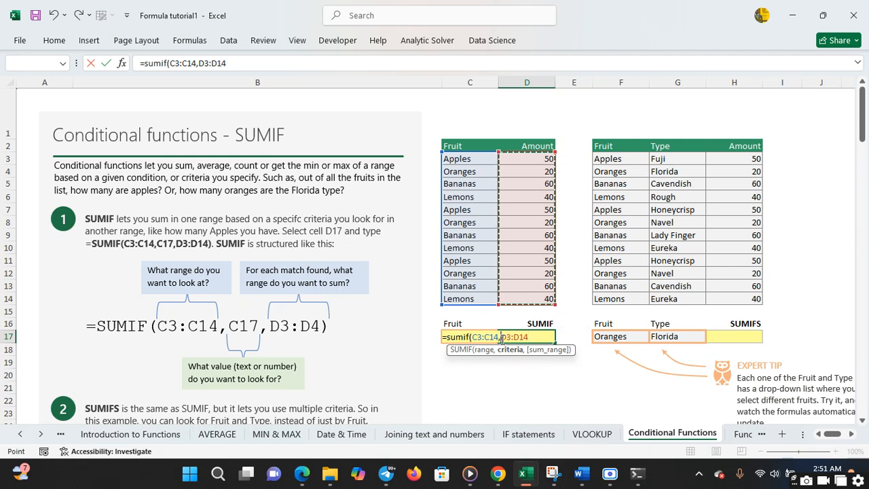
left_click(501, 338)
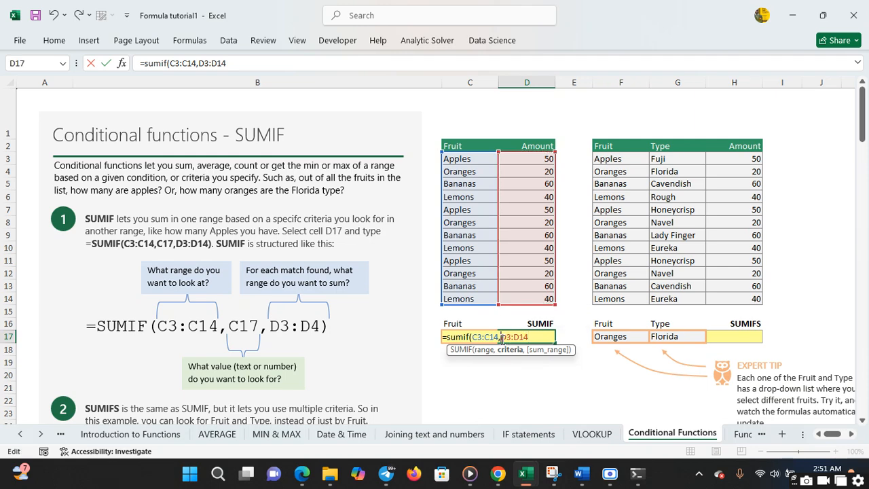
type("c17")
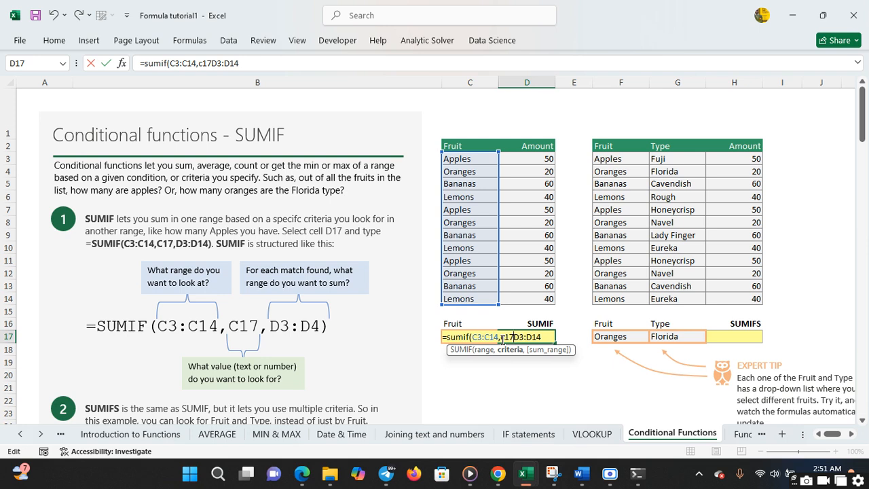
type(",")
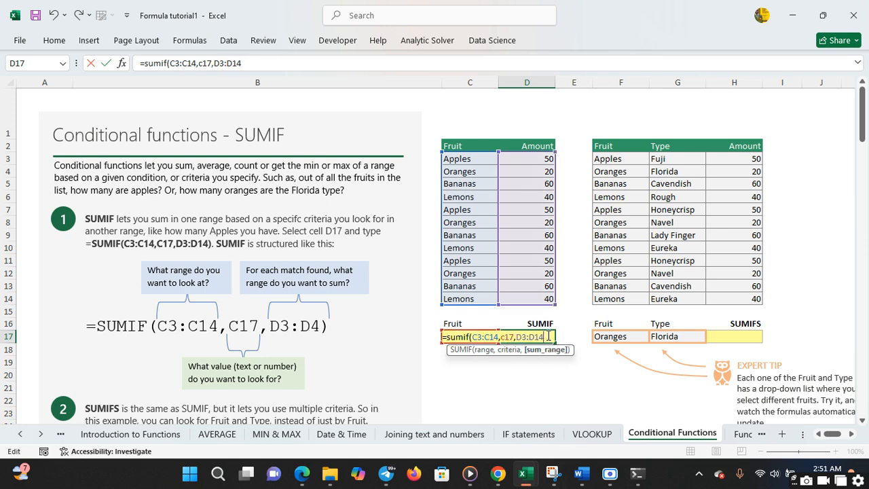
type(")")
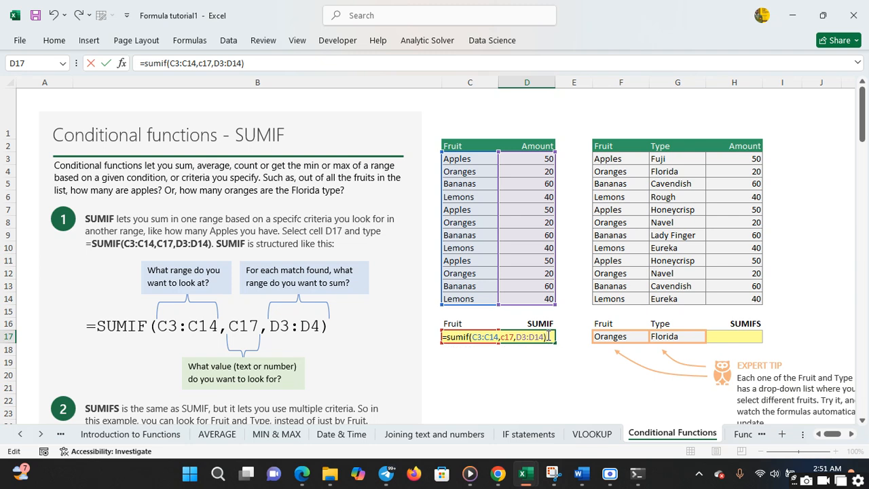
key("Return")
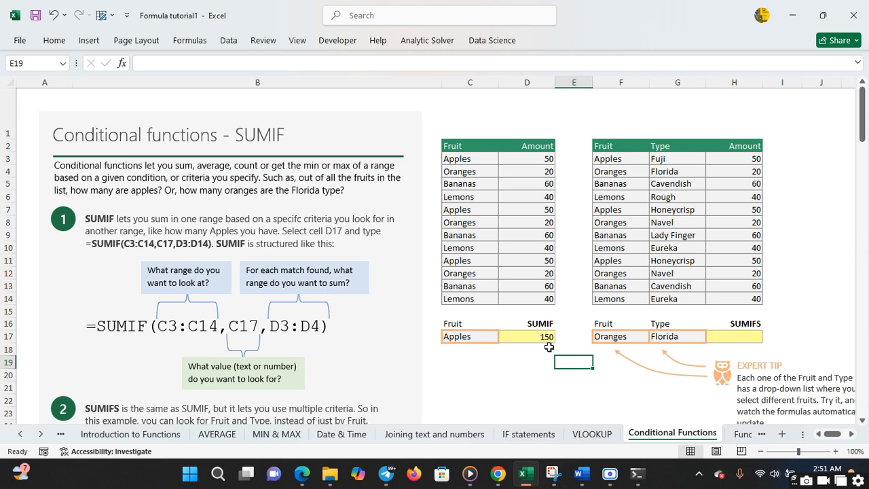
left_click(543, 334)
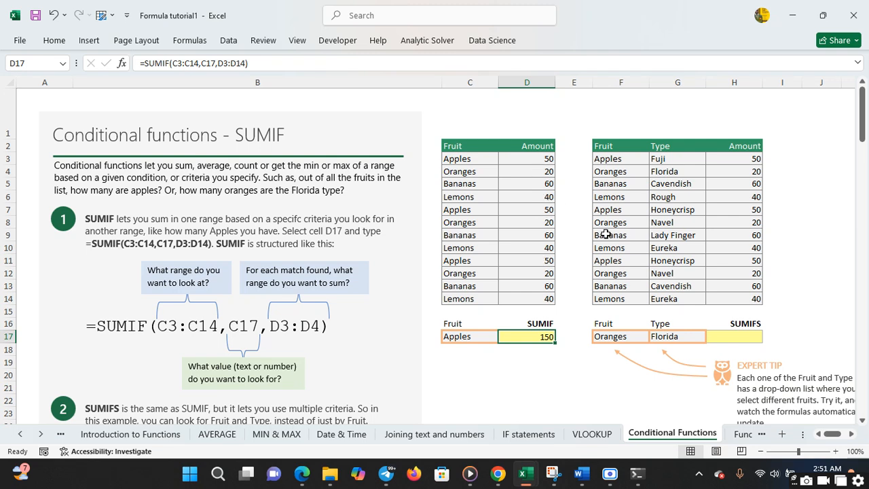
Start a SUMIFS formula in H17 with the Fruit range F3:F14 and the Type range G3:G14 as arguments
left_click(731, 339)
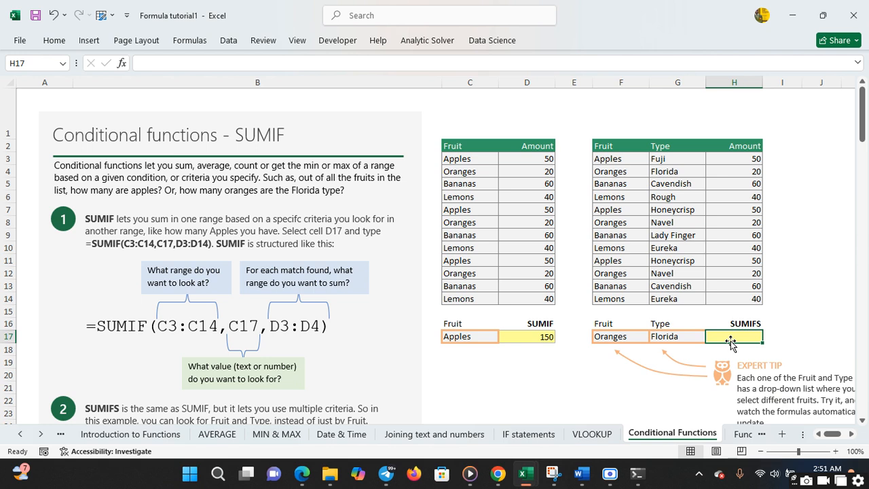
type("=")
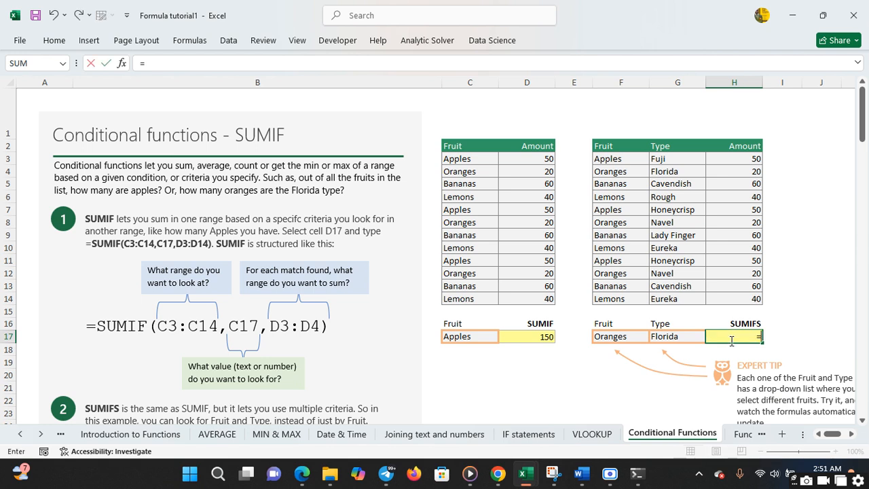
type("su")
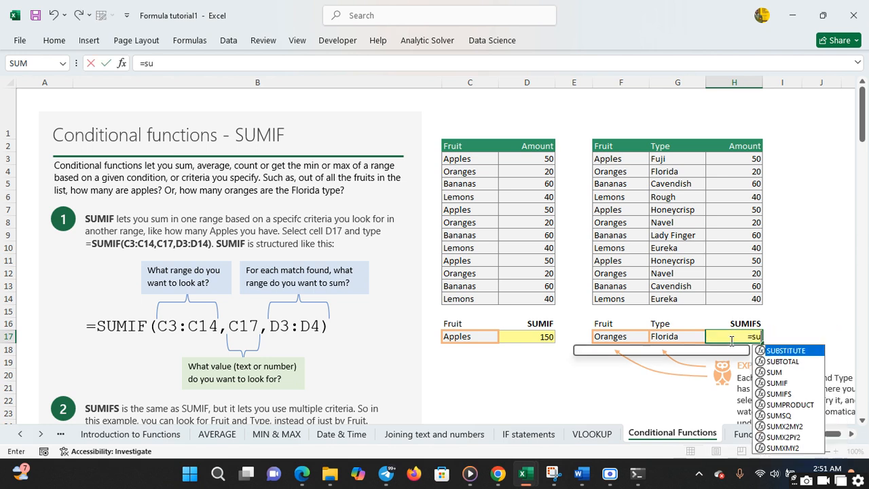
type("mifs")
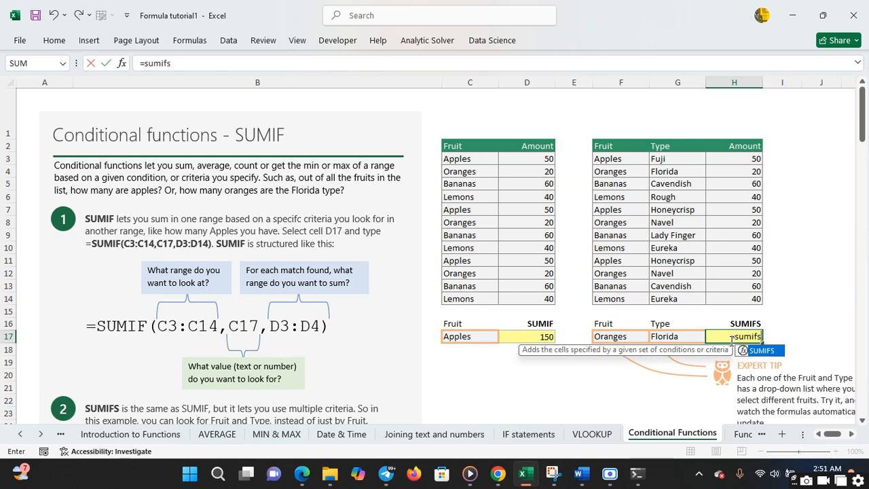
type("(")
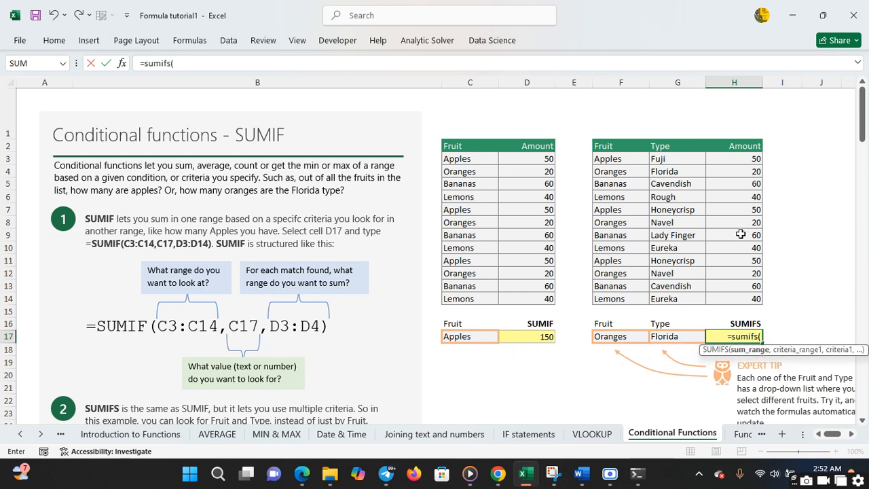
left_click(617, 157)
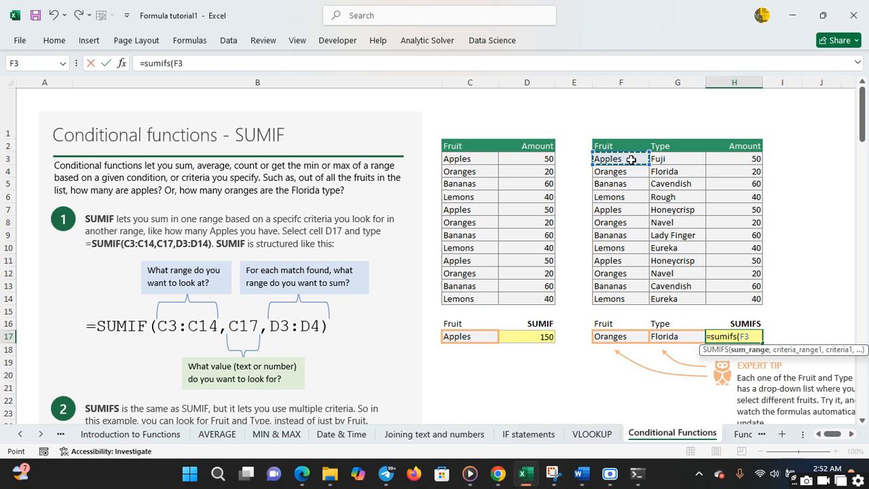
left_click_drag(626, 156, 626, 296)
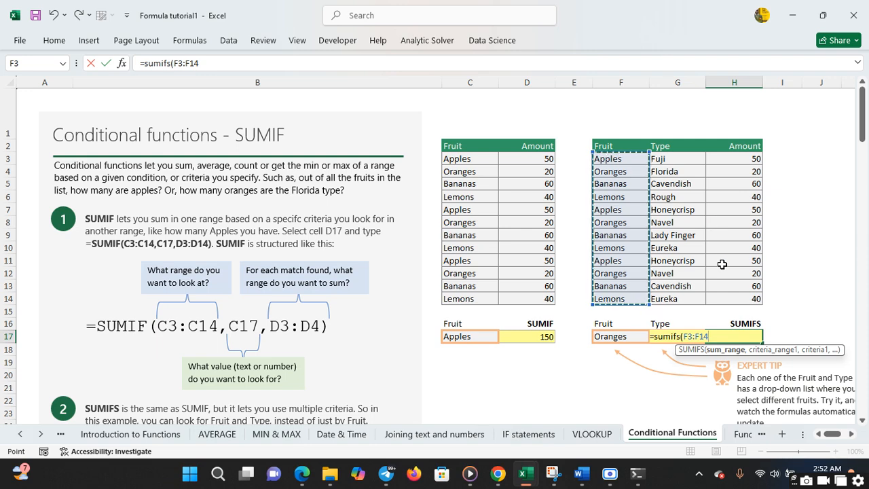
type(",")
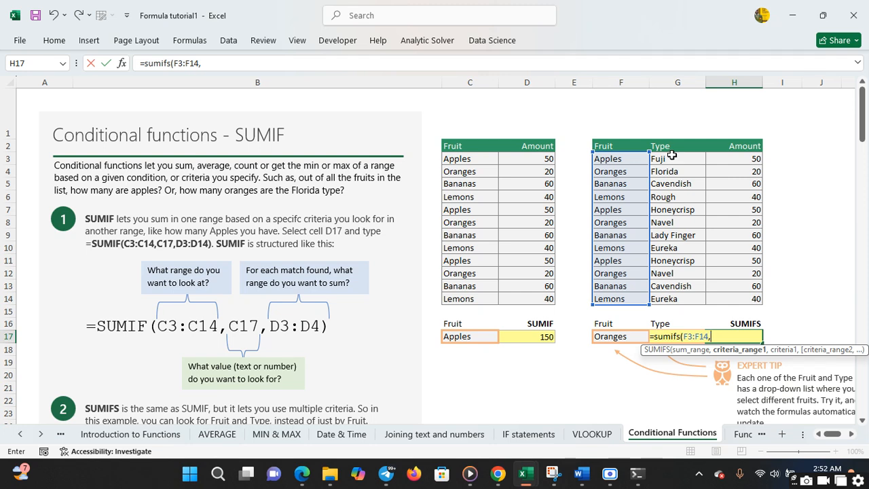
left_click_drag(672, 156, 686, 300)
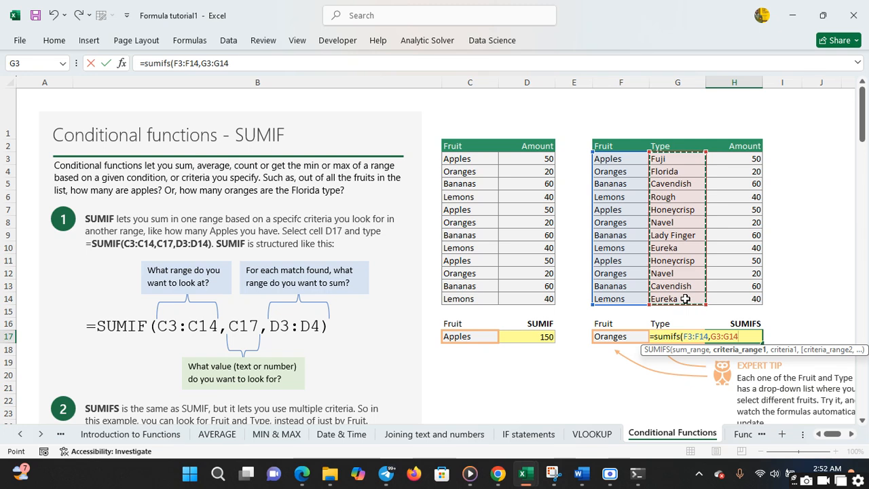
type(",")
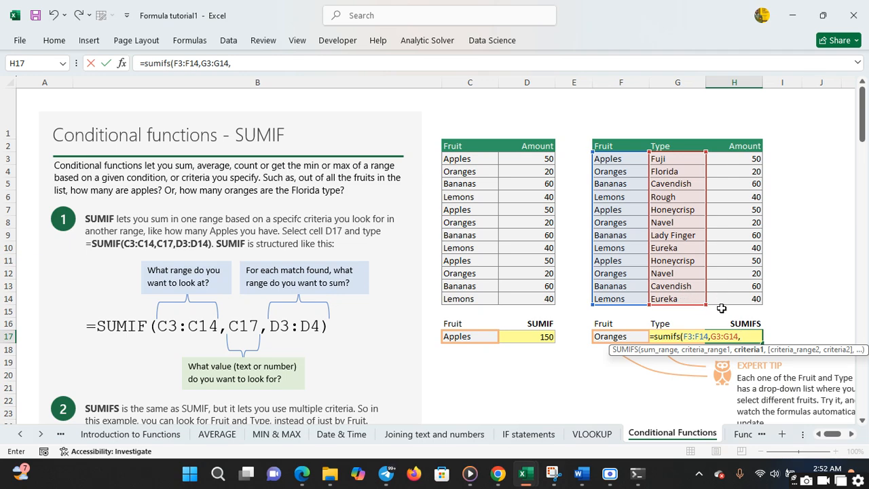
Check the SUMIFS syntax diagram and insert F17 between F3:F14 and G3:G14 in H17's formula
left_click(862, 283)
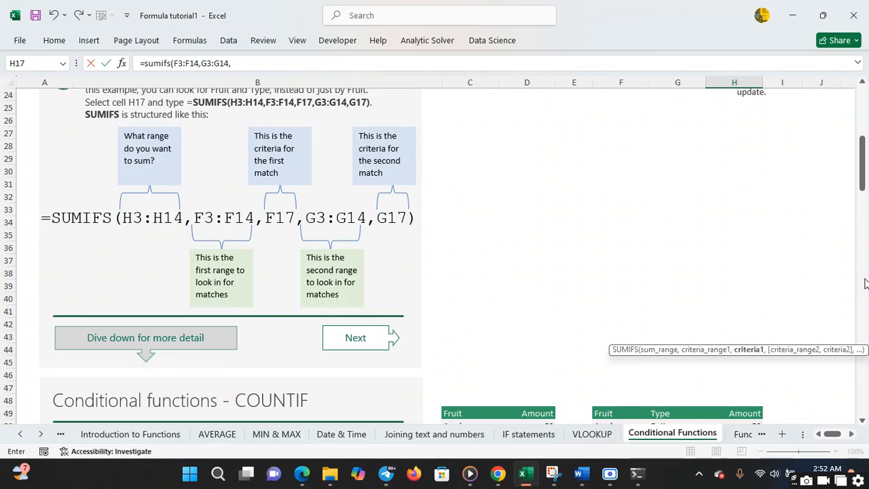
left_click(864, 115)
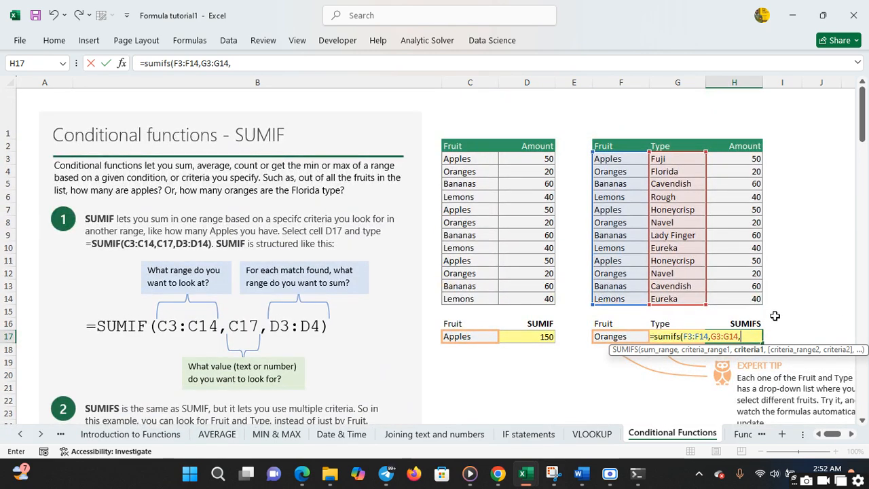
left_click(713, 337)
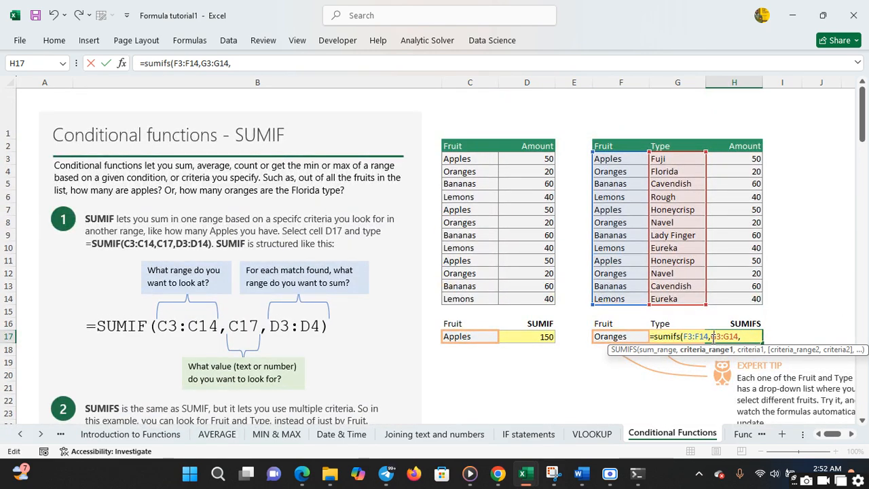
type("f17")
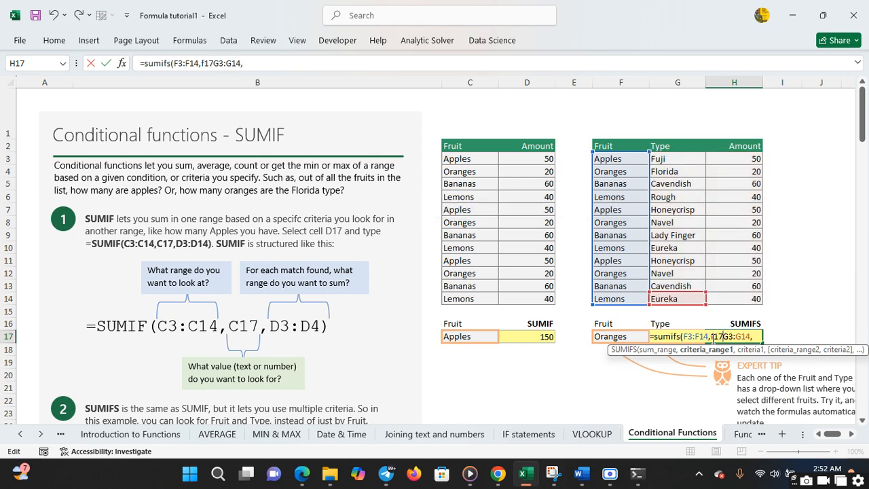
type(",")
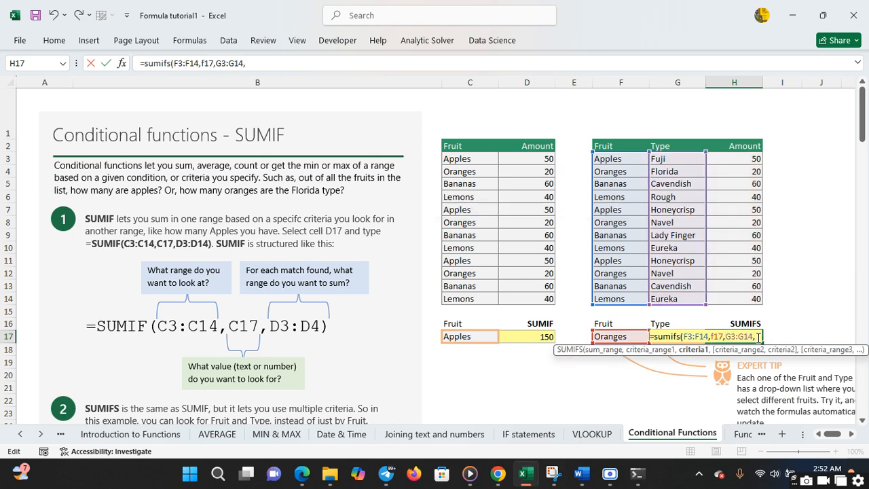
Add G17 as the last criterion, close the parenthesis and try to enter H17's SUMIFS formula
left_click(711, 337)
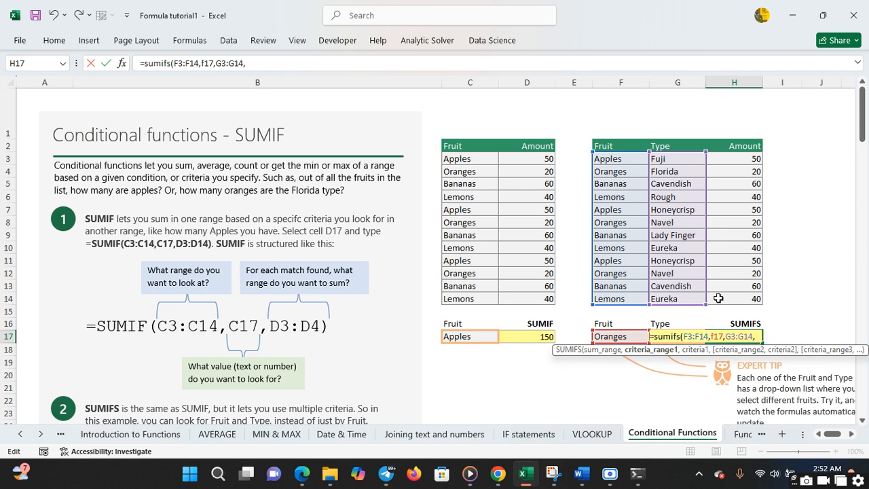
left_click(757, 337)
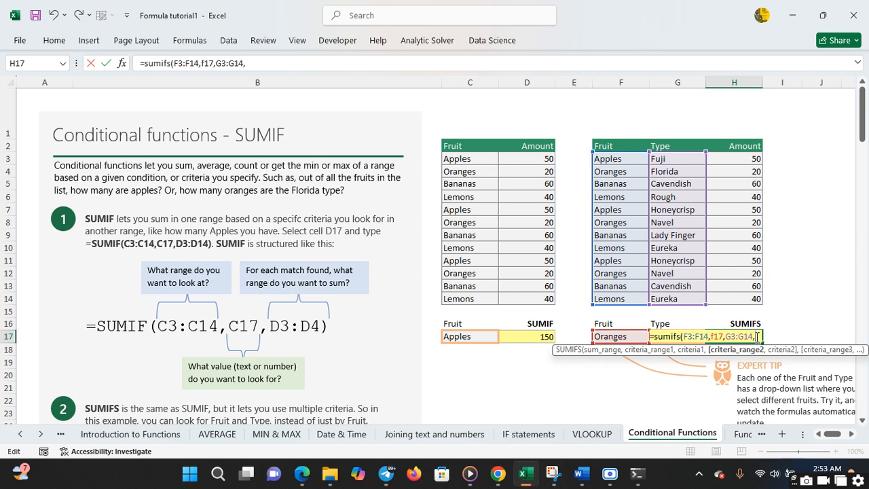
type("g1")
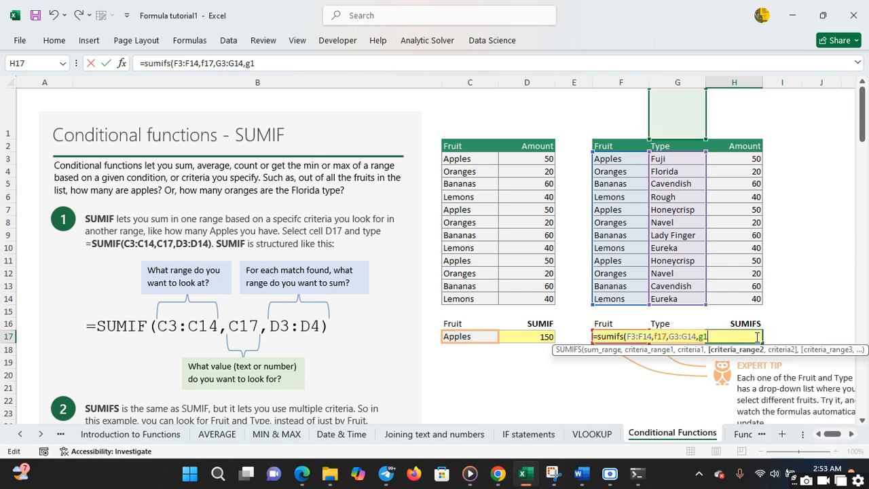
type("7)")
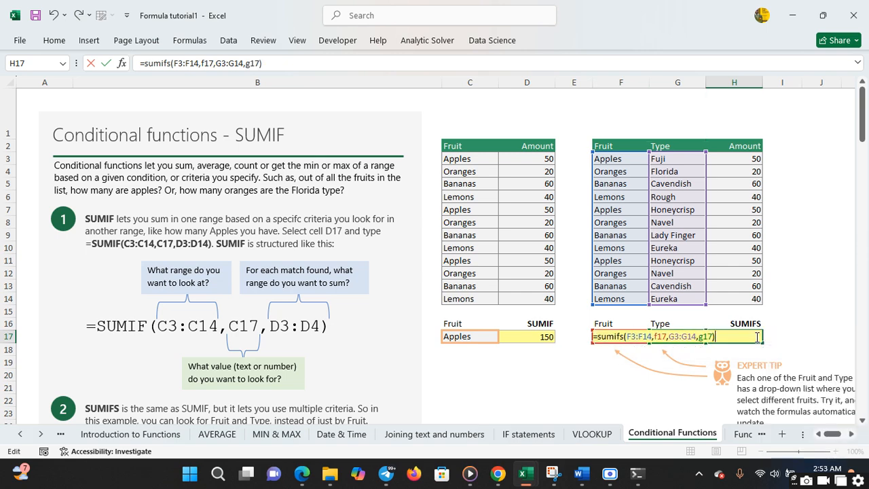
key("Return")
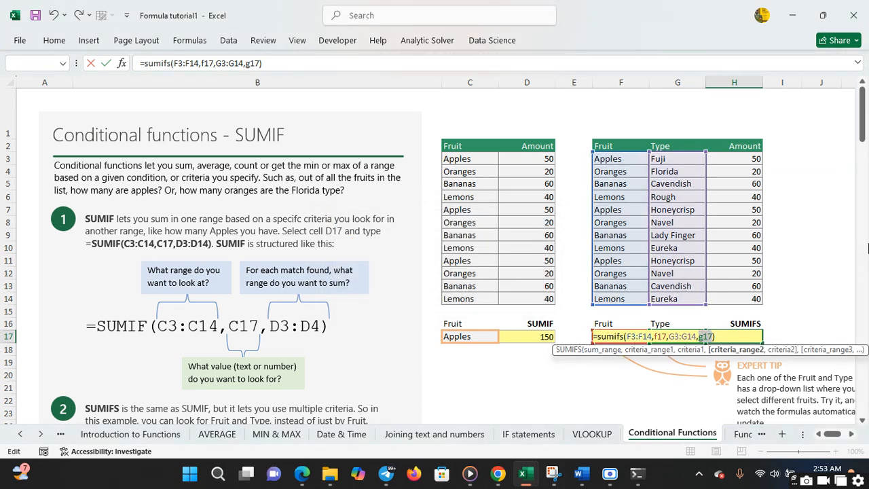
Replace the first argument F3:F14 of H17's SUMIFS formula with the Amount column H3:H14 as the sum range
scroll(865, 234, "down", 8)
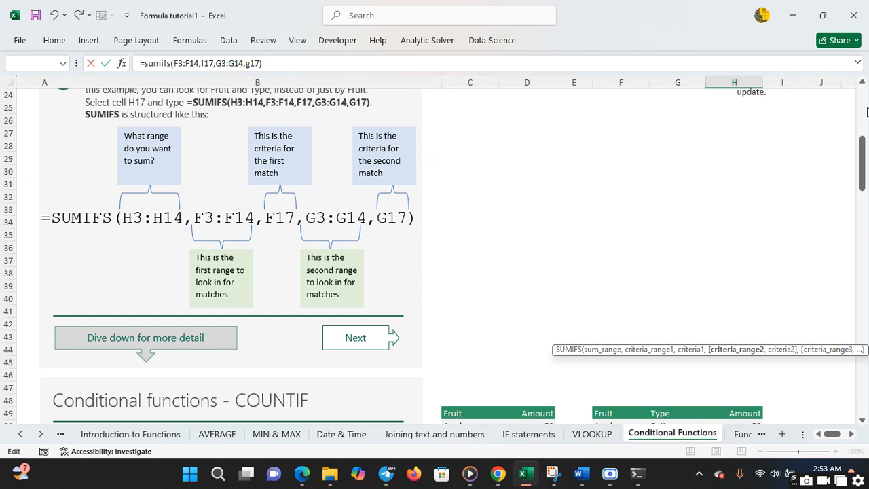
scroll(866, 112, "up", 8)
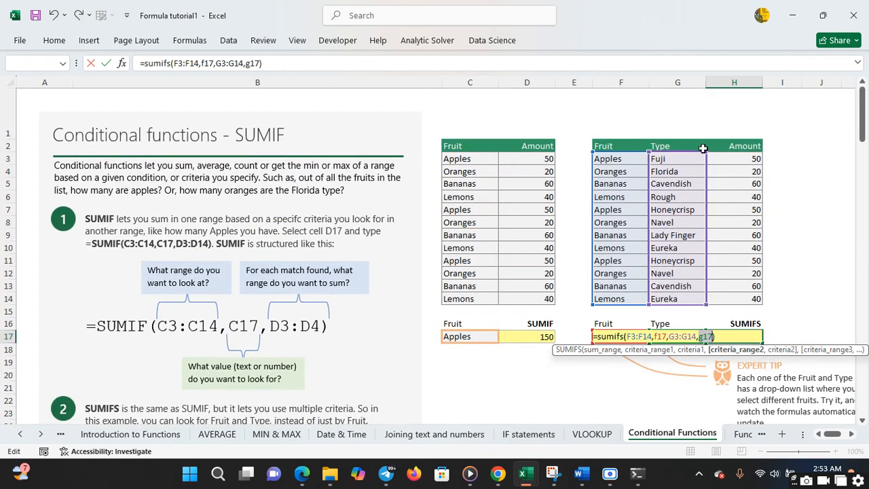
left_click(654, 337)
key("BackSpace")
key("BackSpace")
key("BackSpace")
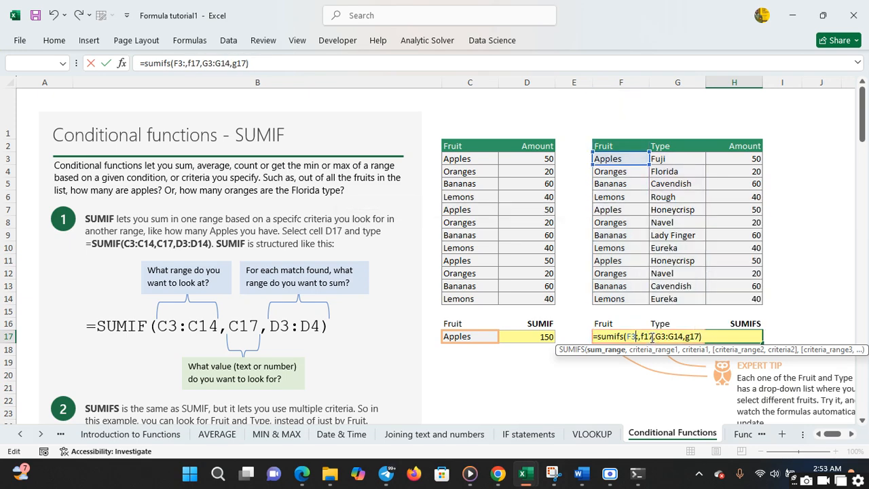
key("BackSpace")
key("BackSpace")
key("BackSpace")
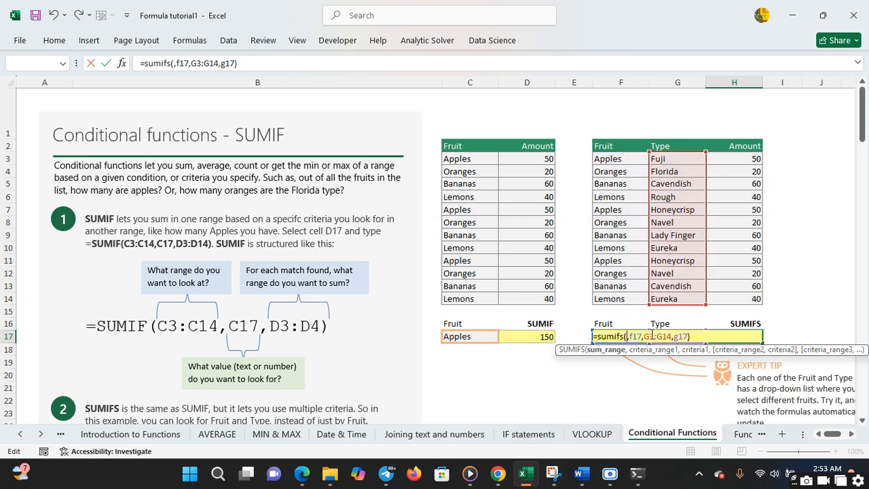
left_click(741, 159)
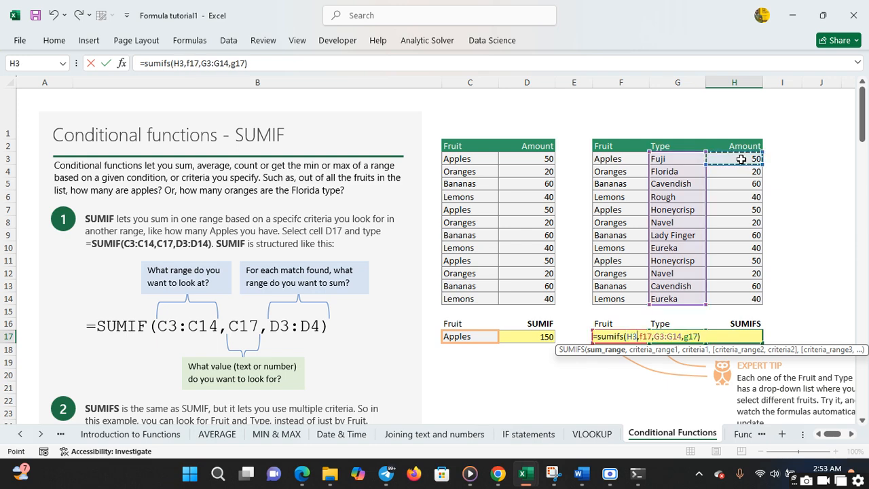
left_click(744, 299, "shift")
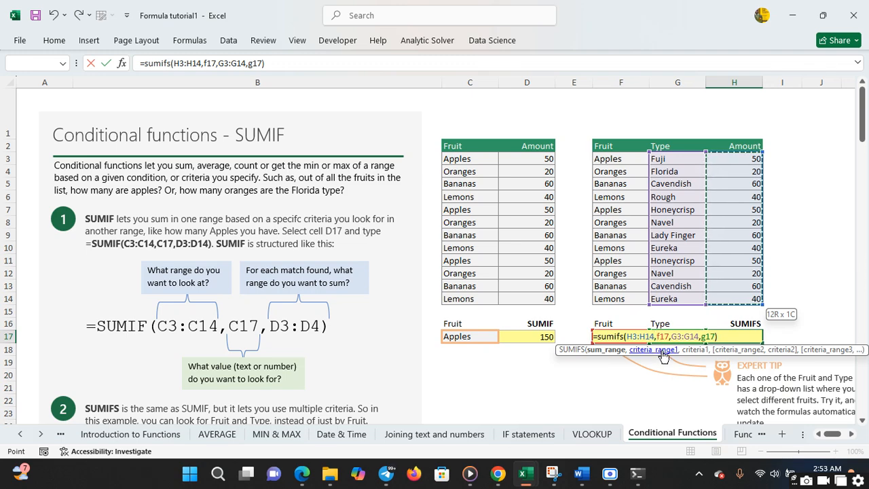
Insert F3:F14 as the first criteria range to complete =SUMIFS(H3:H14,F3:F14,F17,G3:G14,G17) in H17, and review the entered formula
type(",")
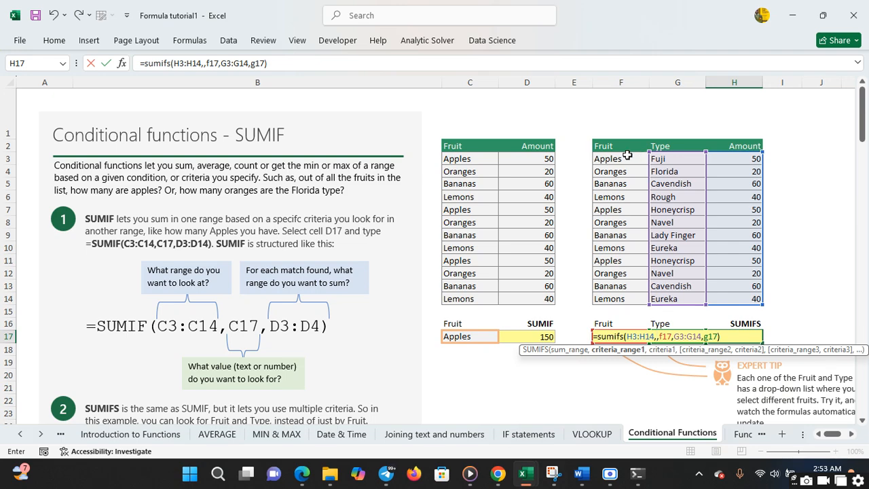
left_click_drag(627, 156, 616, 297)
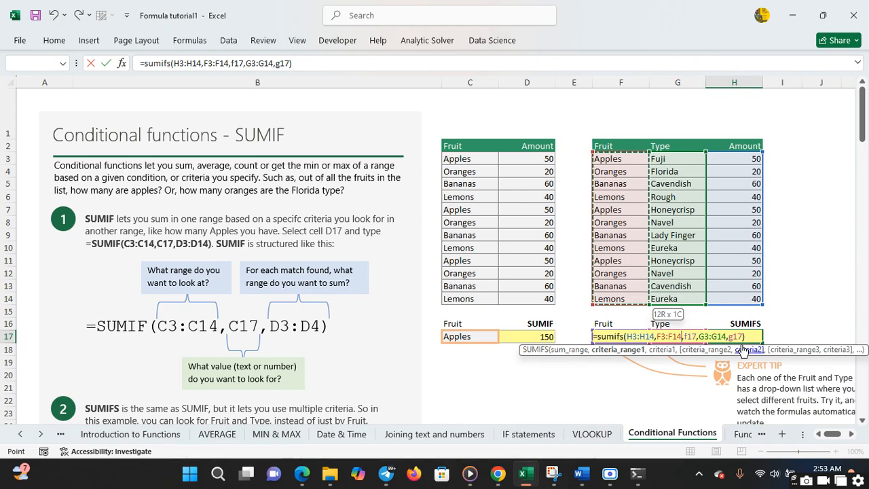
key("Return")
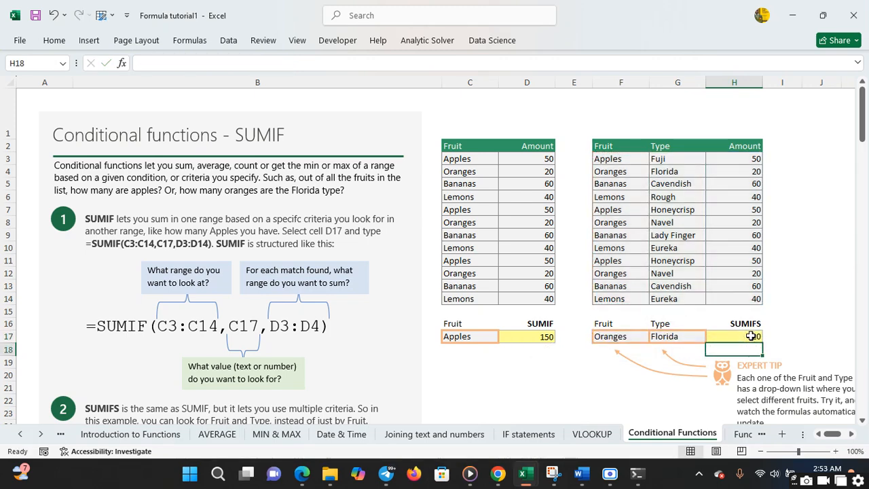
double_click(749, 335)
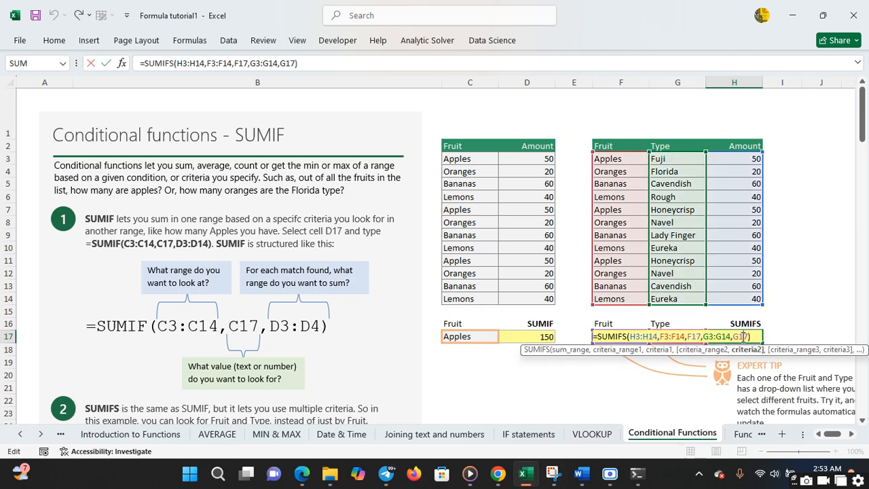
left_click(793, 324)
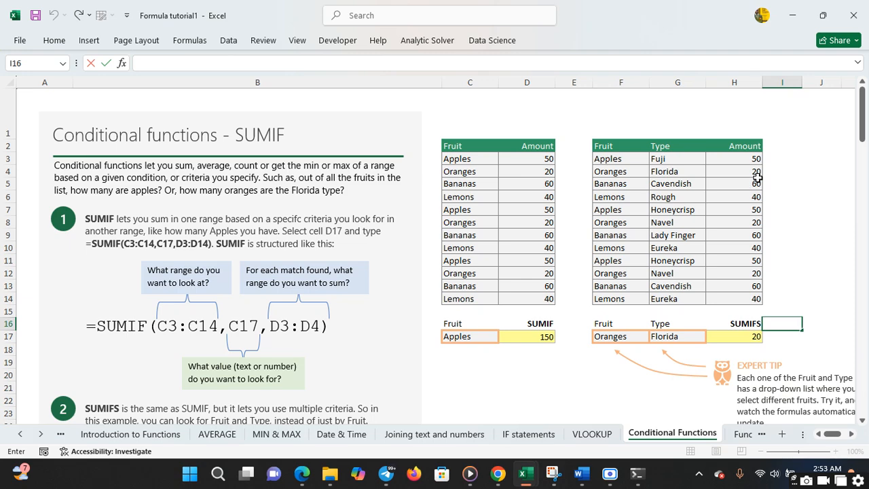
Fill the Oranges Florida row F4:H4 with orange, and select H17 to check its SUMIFS formula against it
left_click(623, 169)
left_click_drag(624, 170, 725, 169)
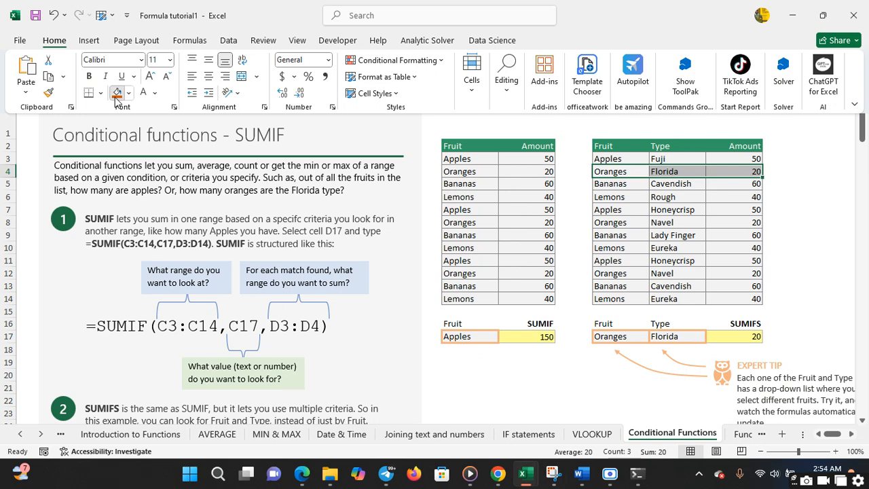
left_click(117, 93)
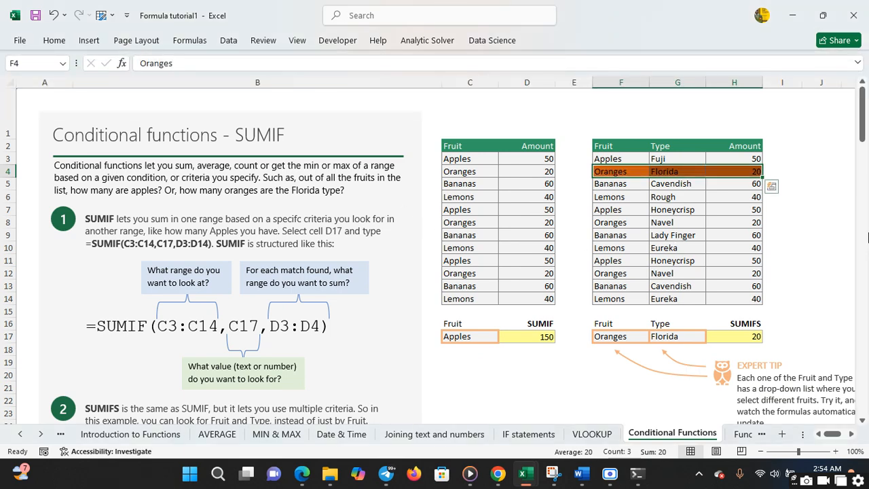
left_click(844, 167)
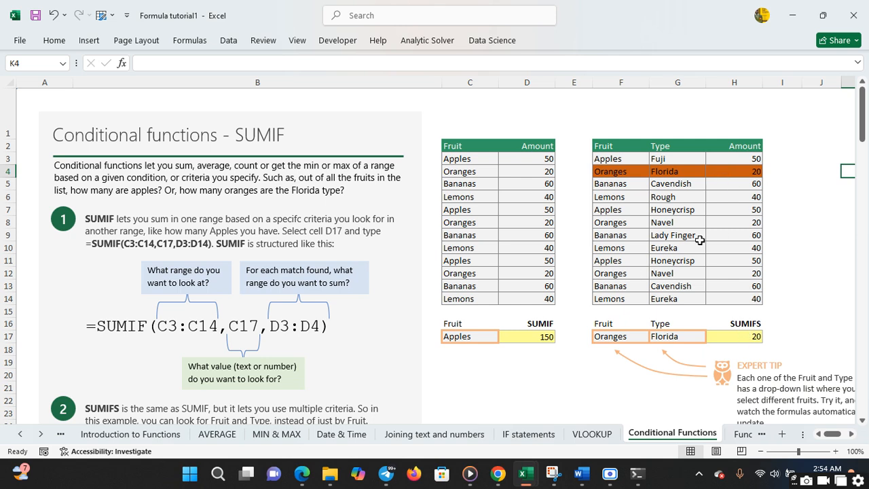
left_click(748, 339)
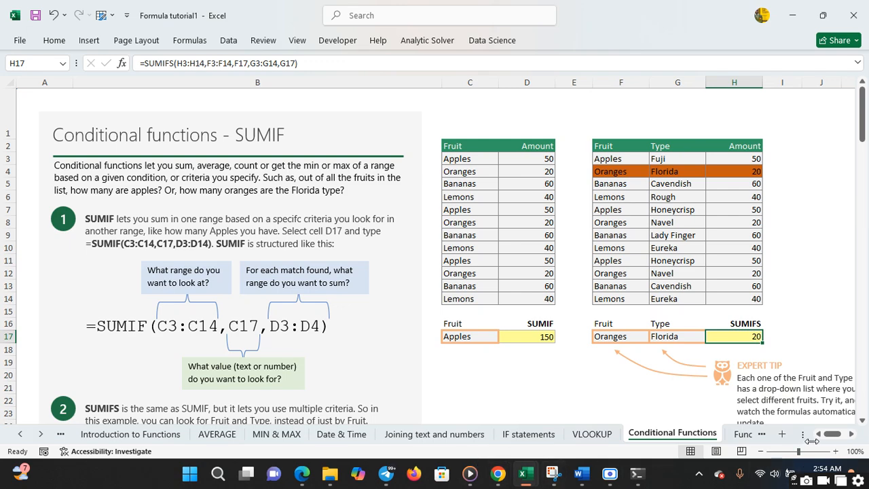
left_click(851, 433)
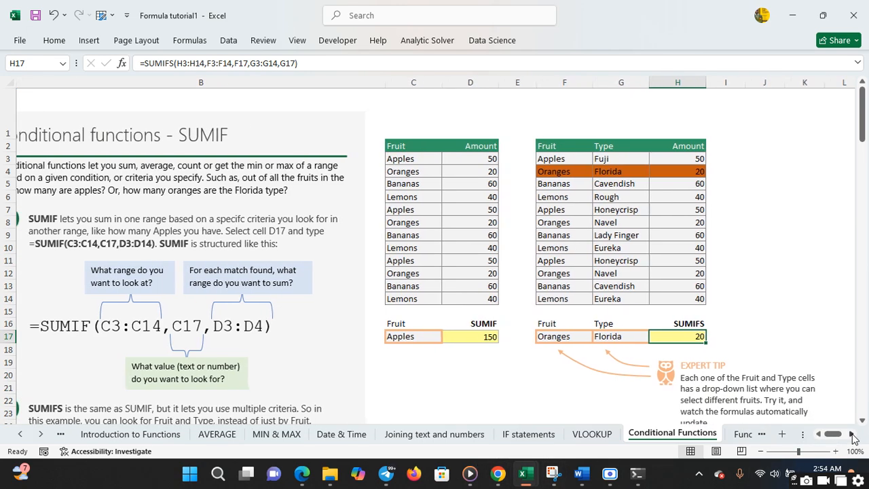
On the Function Wizard sheet, open the function arguments of D10's VLOOKUP formula with Insert Function
left_click(746, 434)
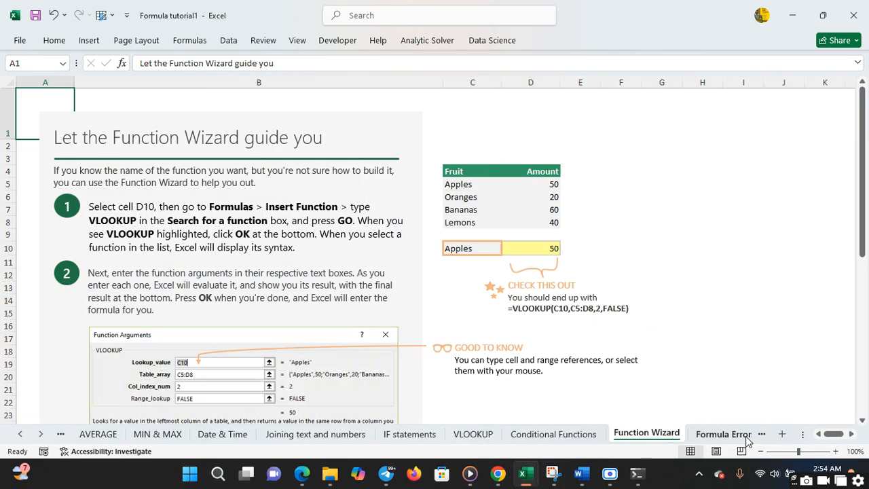
left_click(526, 246)
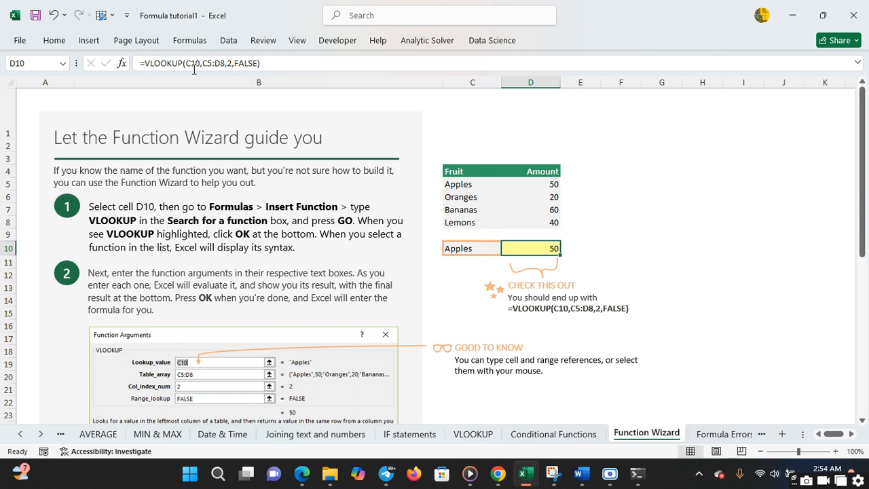
left_click(95, 42)
left_click(95, 41)
left_click(95, 42)
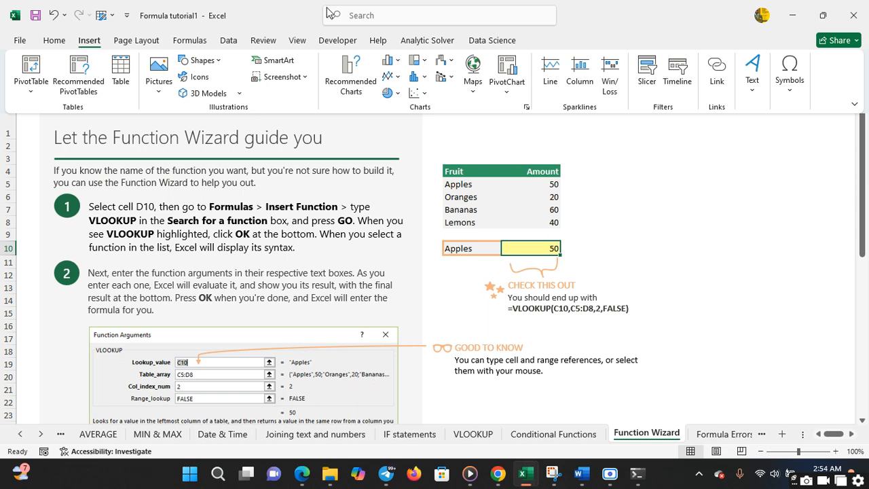
left_click(190, 40)
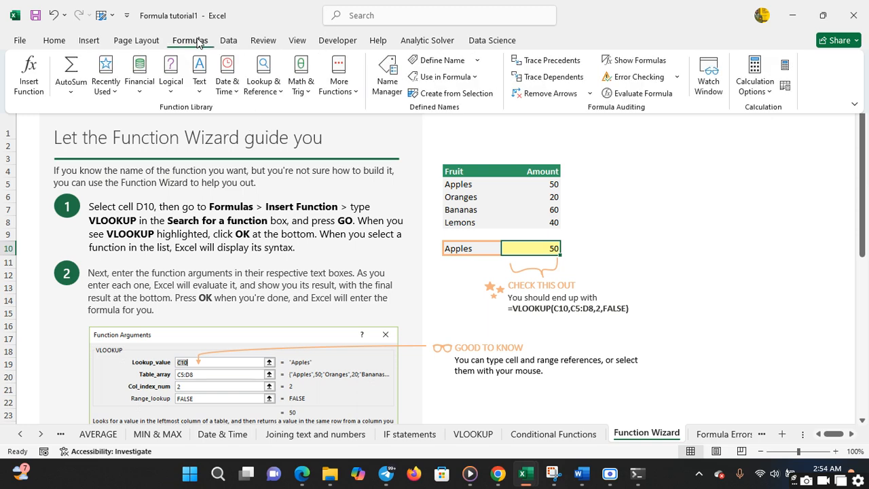
left_click(38, 94)
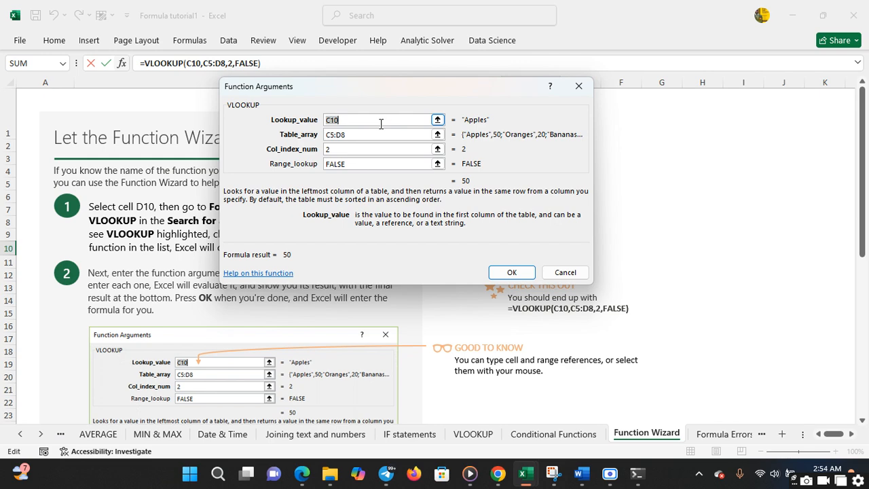
Examine the lookup value, table array, column index and range lookup arguments of D10's VLOOKUP, and accept them
left_click_drag(382, 92, 579, 320)
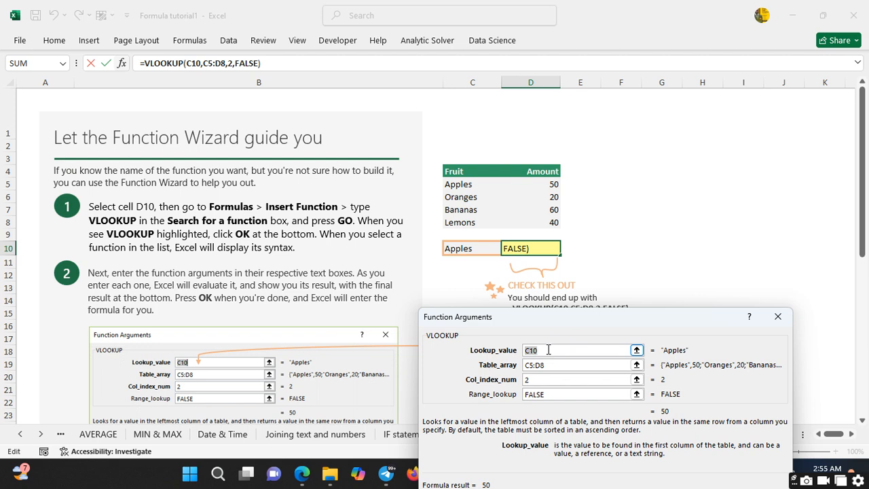
left_click(562, 367)
left_click_drag(655, 324, 420, 299)
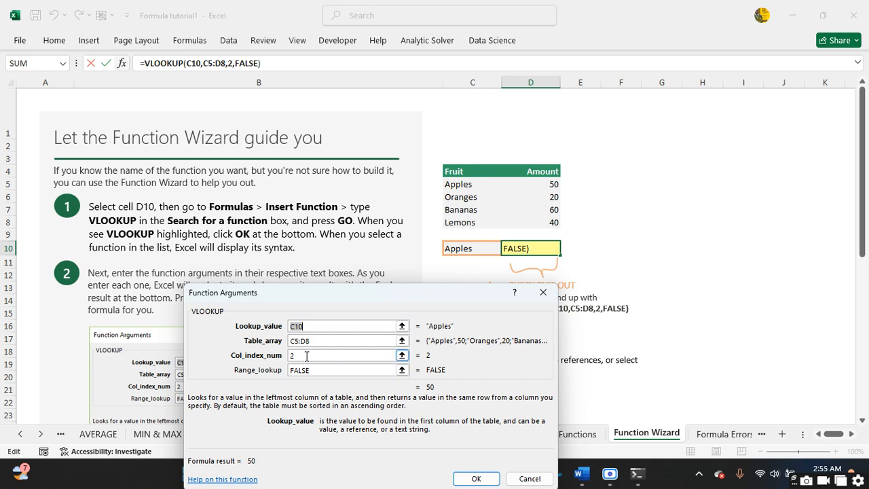
left_click(479, 477)
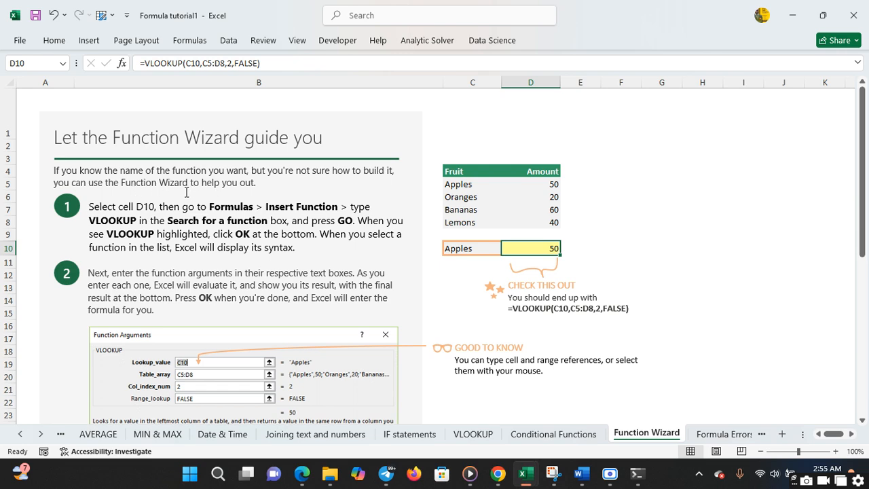
Open the Formula Errors sheet
left_click(723, 434)
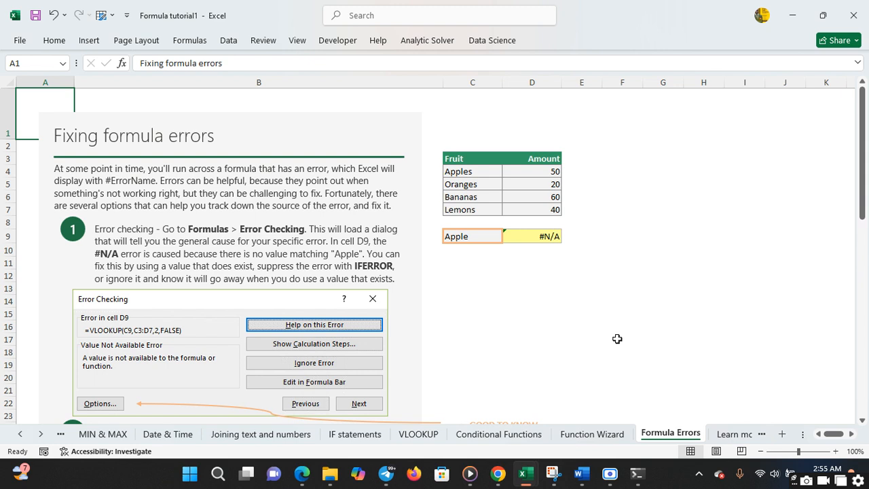
Replace D9's VLOOKUP formula with =IFERROR(E11,"NA") and reselect D9 to check it
left_click(522, 233)
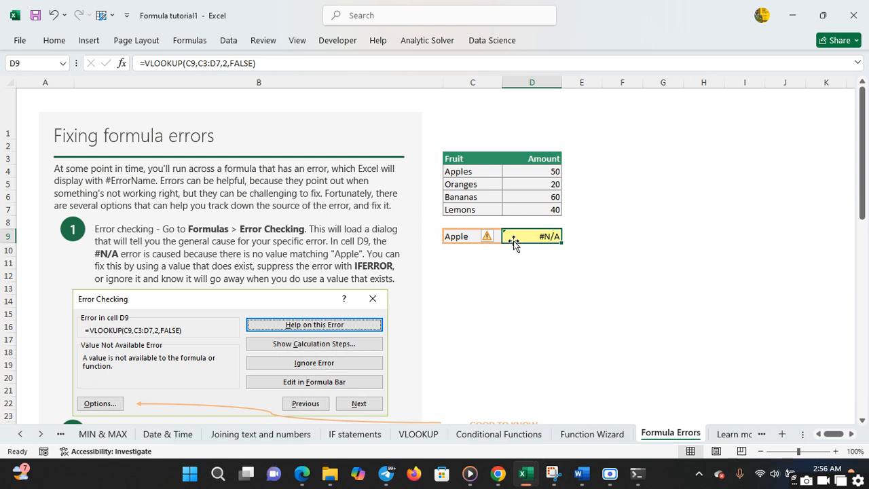
type("=")
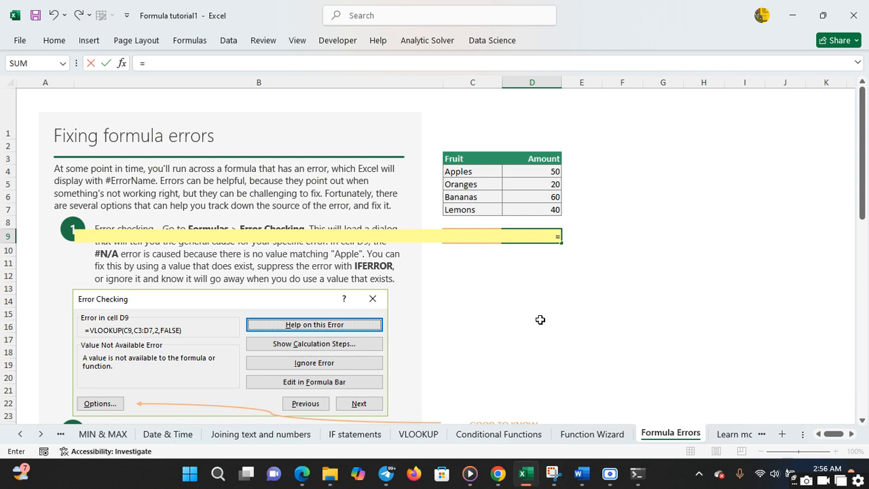
type("i")
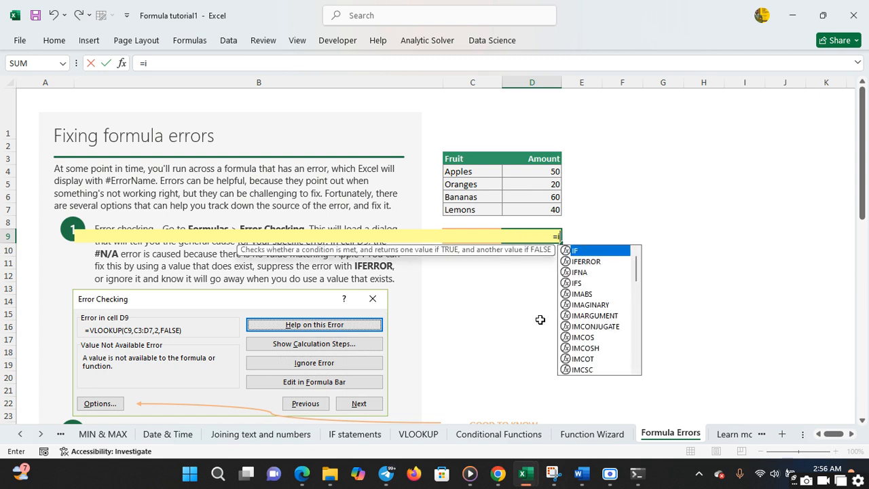
left_click(583, 263)
double_click(583, 262)
left_click(582, 262)
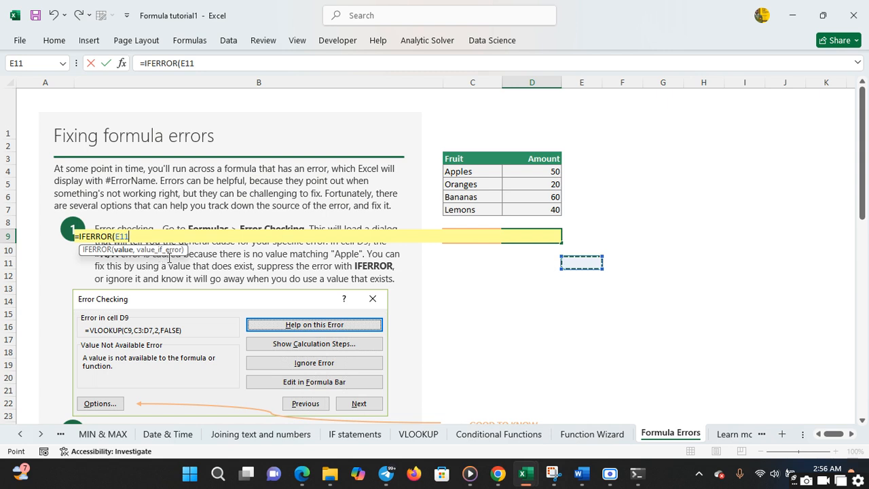
type(",\"NA")
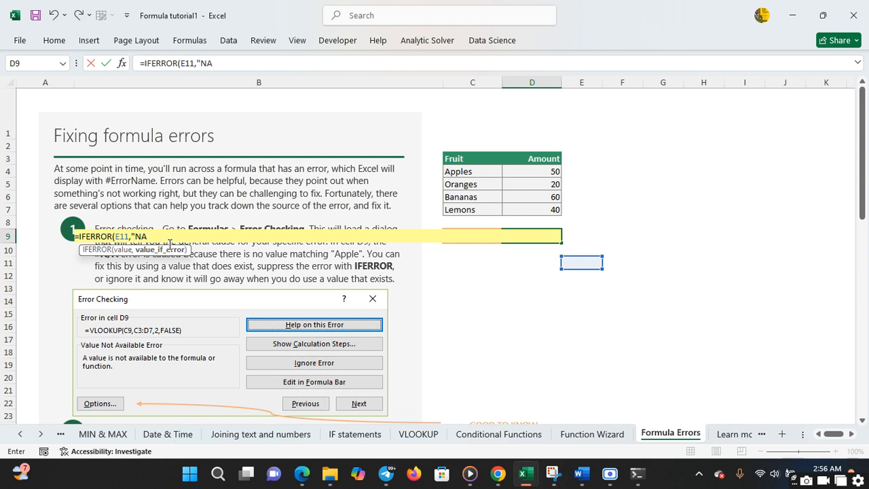
key("Return")
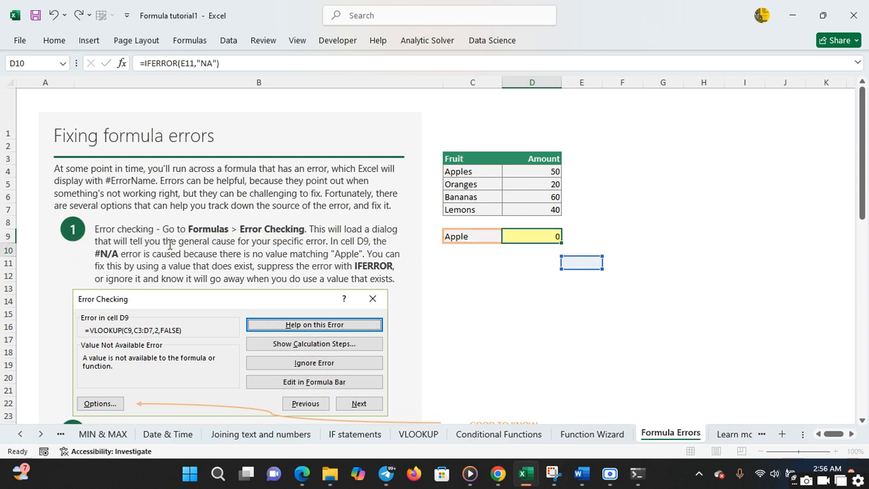
left_click(549, 176)
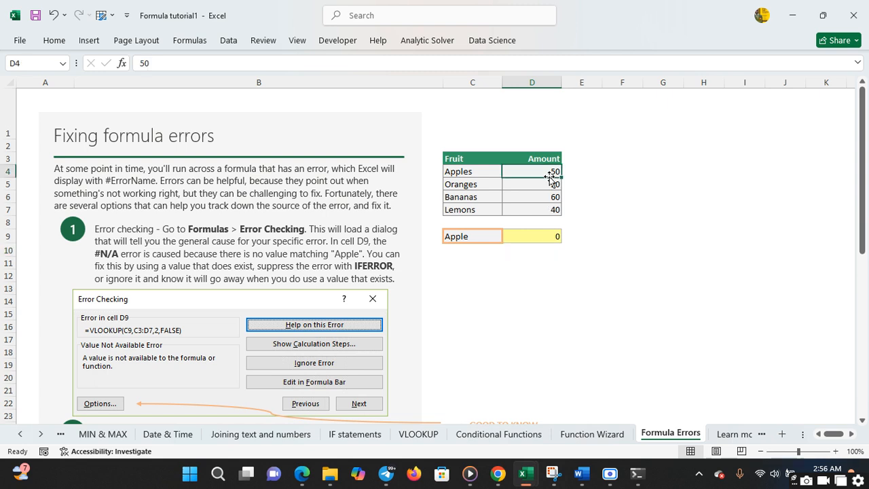
left_click(550, 238)
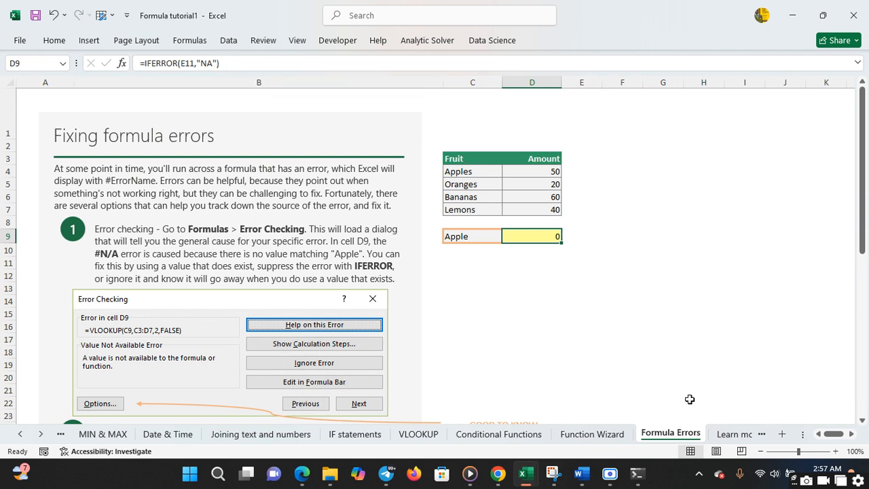
View the Learn more sheet and return to the Function Wizard sheet
left_click(725, 436)
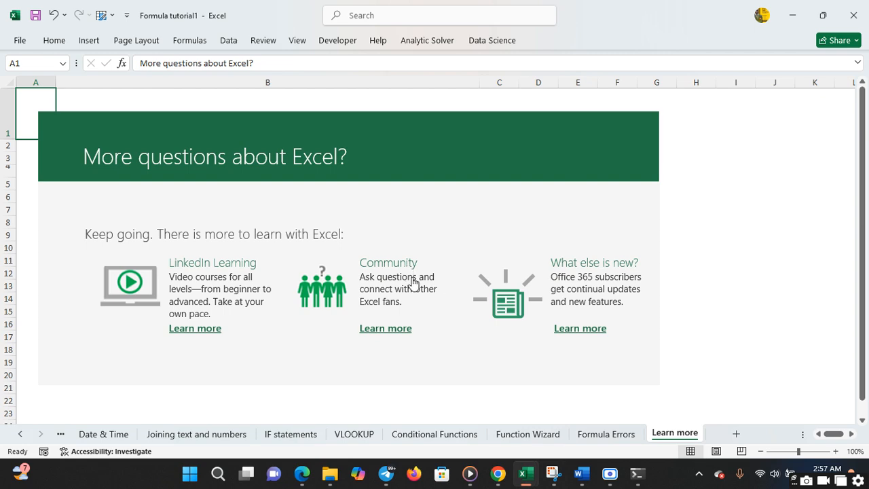
left_click(608, 434)
left_click(535, 434)
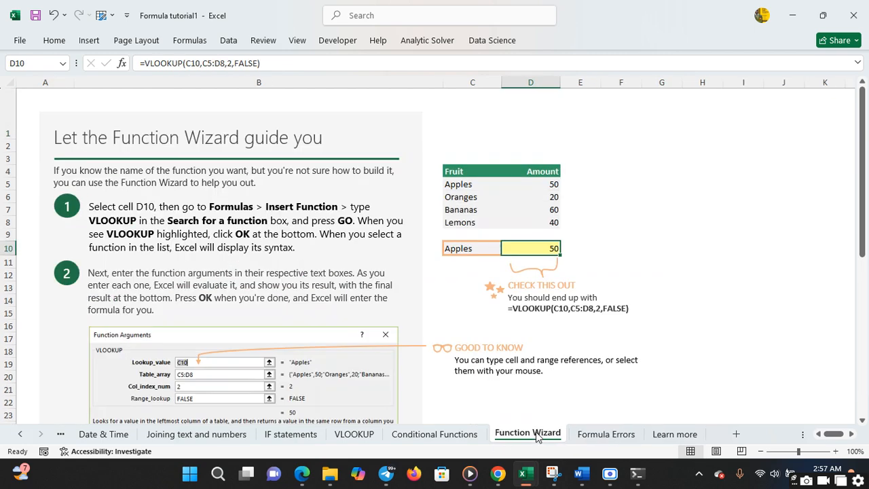
left_click(614, 477)
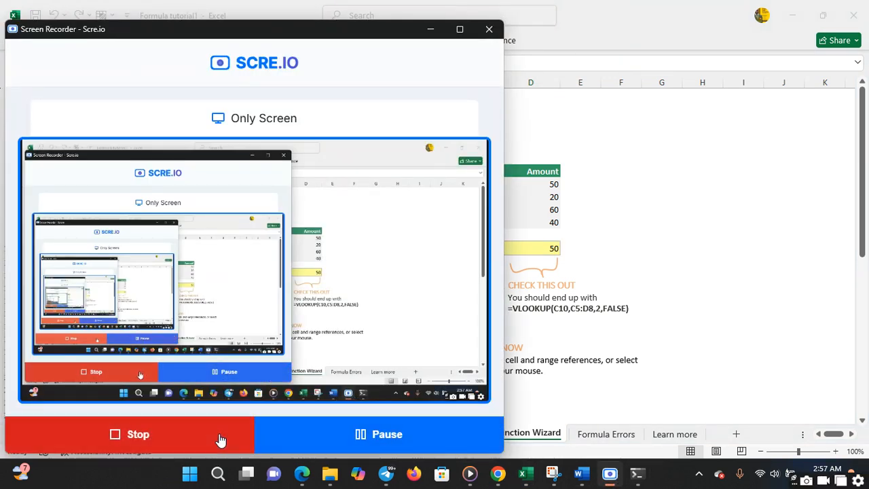
left_click(218, 445)
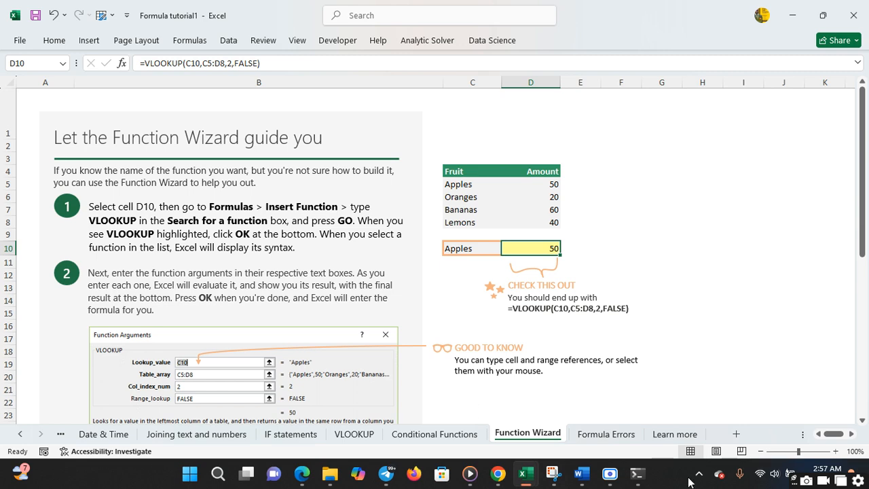
left_click(609, 474)
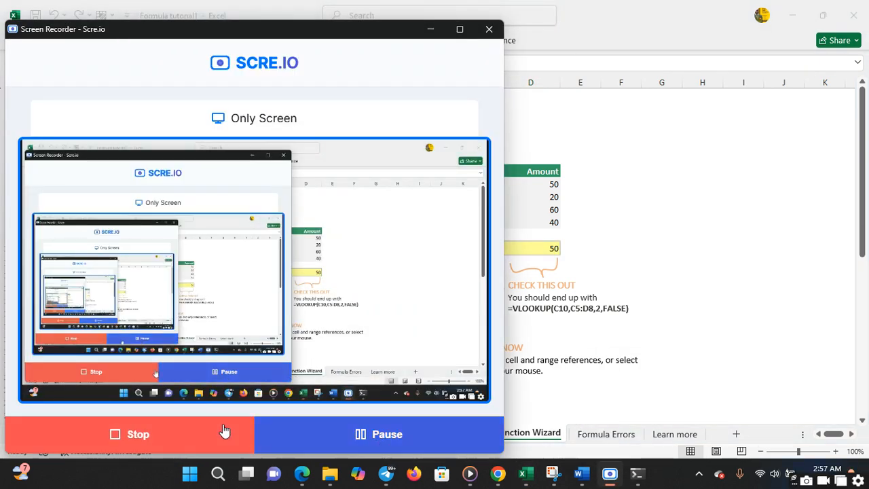